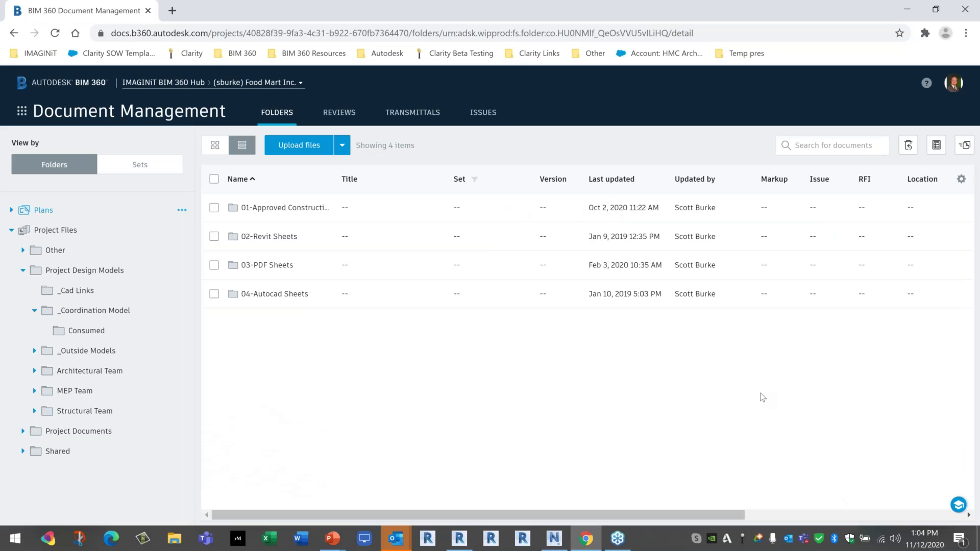
Open the _Coordination Model project folder and switch to the Master Coordination Model in Revit.
{"action": "left_click", "coordinate": [92, 312]}
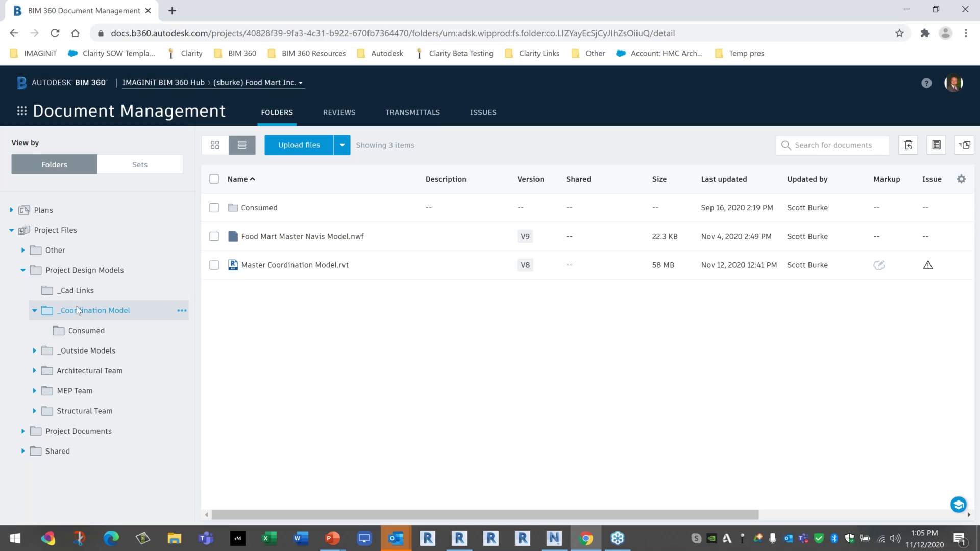
{"action": "left_click", "coordinate": [460, 539]}
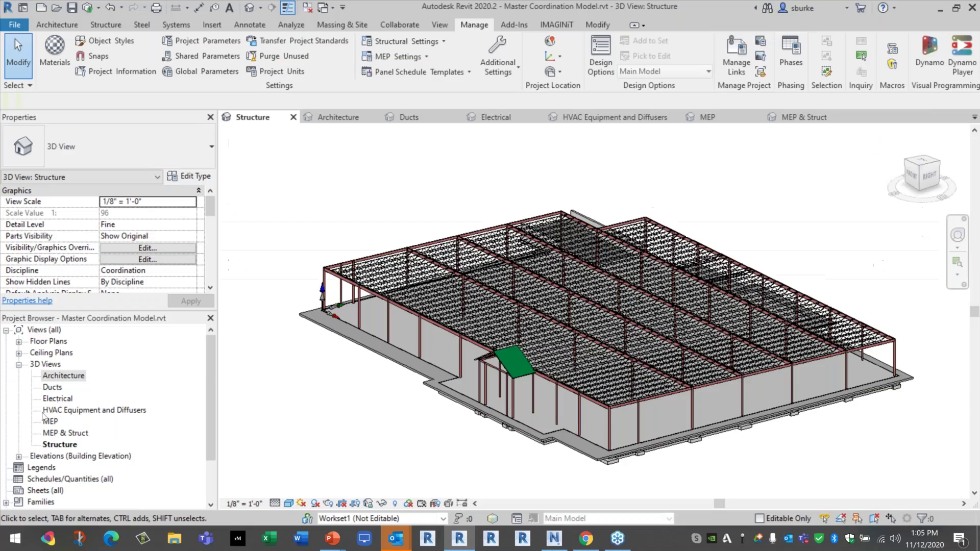
Review the model's 3D views: Ducts, Electrical, HVAC Equipment and Diffusers, MEP, MEP & Struct, and Structure.
{"action": "left_click", "coordinate": [64, 376]}
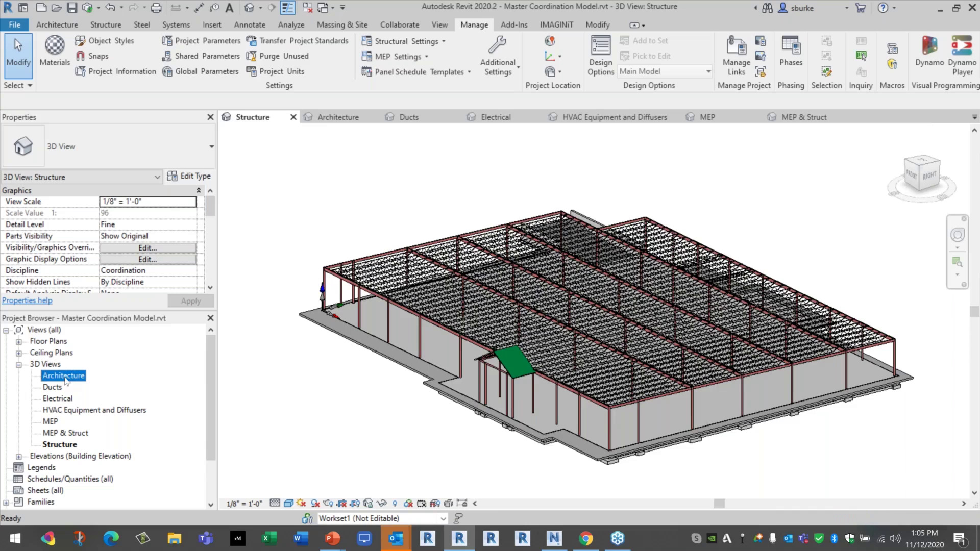
{"action": "left_click", "coordinate": [54, 389]}
{"action": "double_click", "coordinate": [54, 389]}
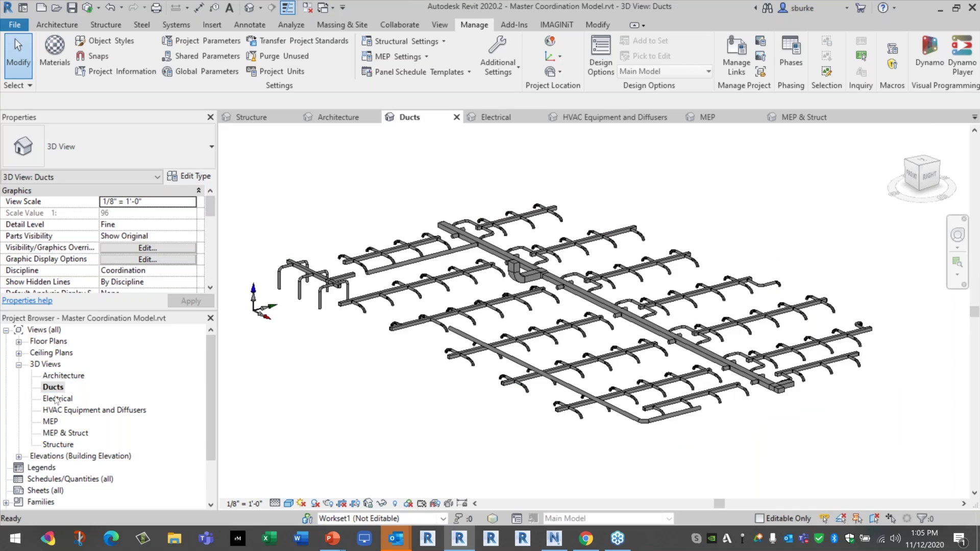
{"action": "double_click", "coordinate": [56, 399]}
{"action": "double_click", "coordinate": [58, 411]}
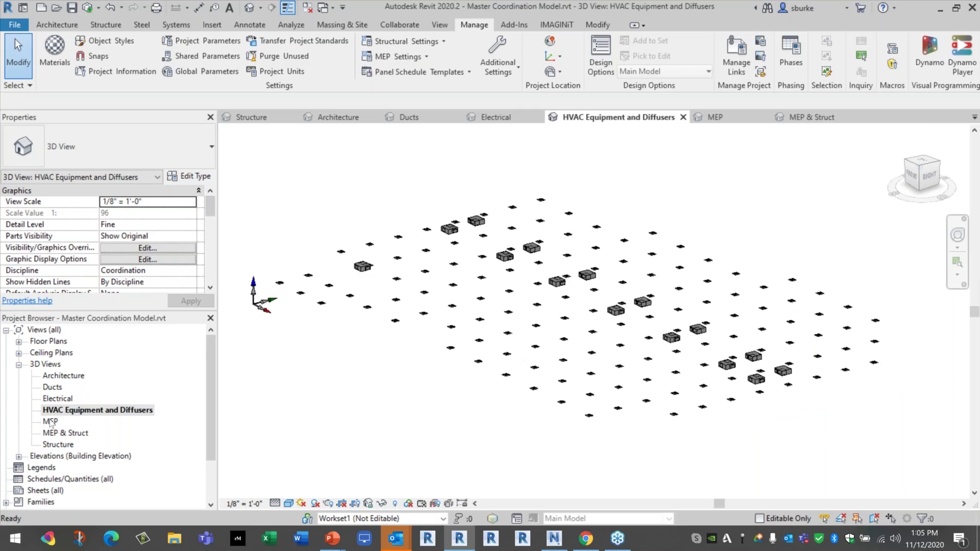
{"action": "left_click", "coordinate": [50, 421]}
{"action": "double_click", "coordinate": [50, 422]}
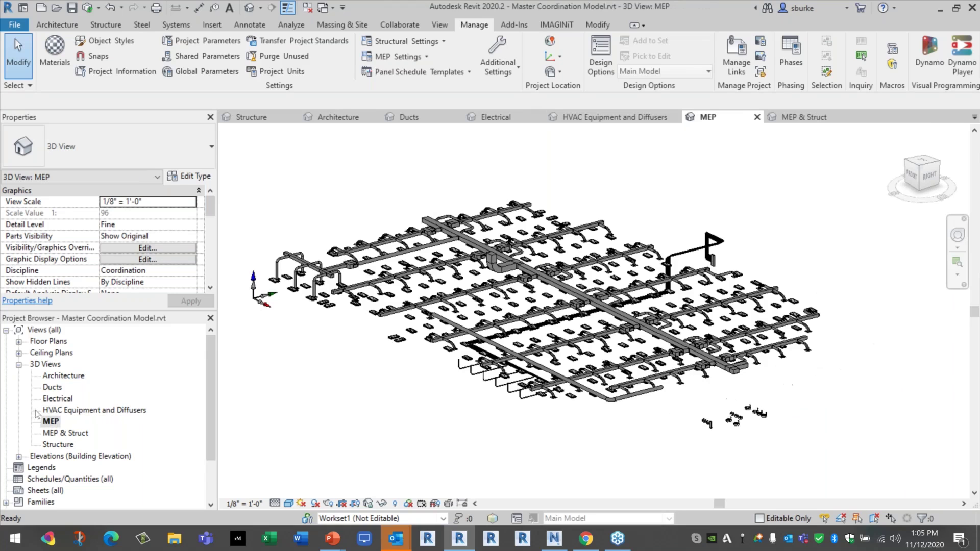
{"action": "left_click", "coordinate": [56, 433]}
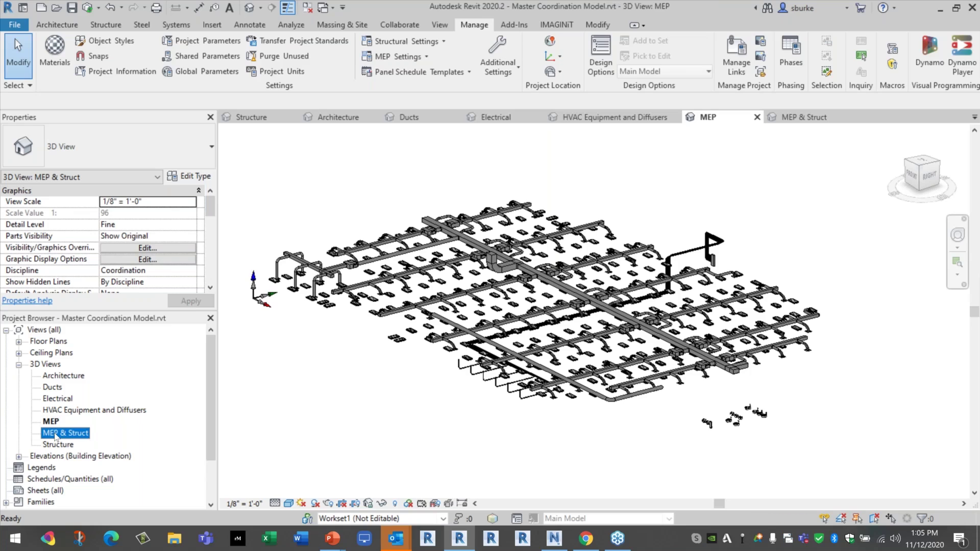
{"action": "double_click", "coordinate": [57, 434]}
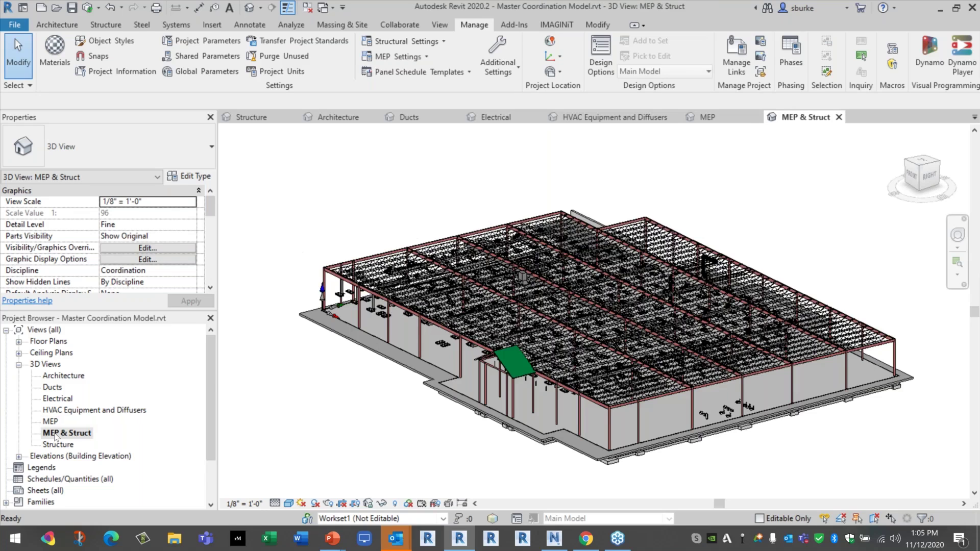
{"action": "left_click", "coordinate": [58, 446]}
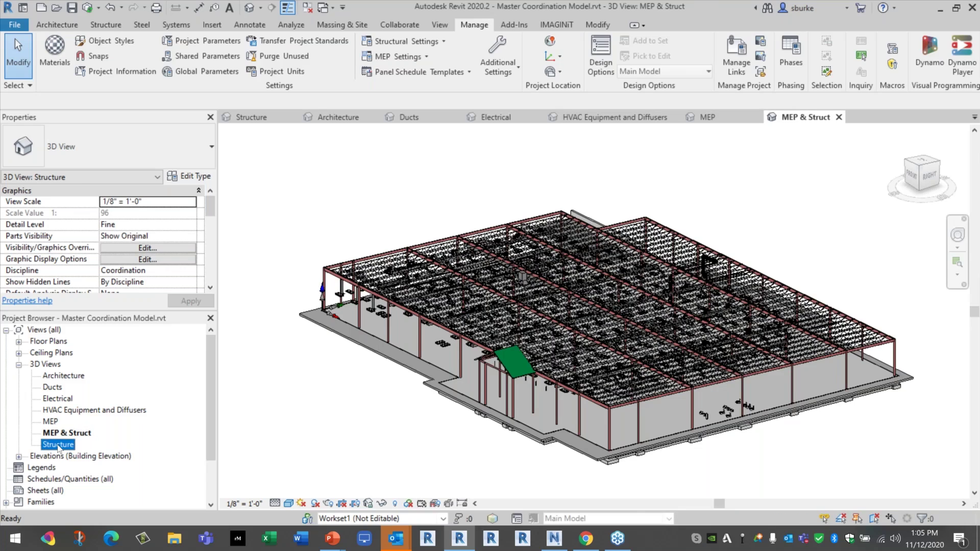
{"action": "double_click", "coordinate": [58, 445]}
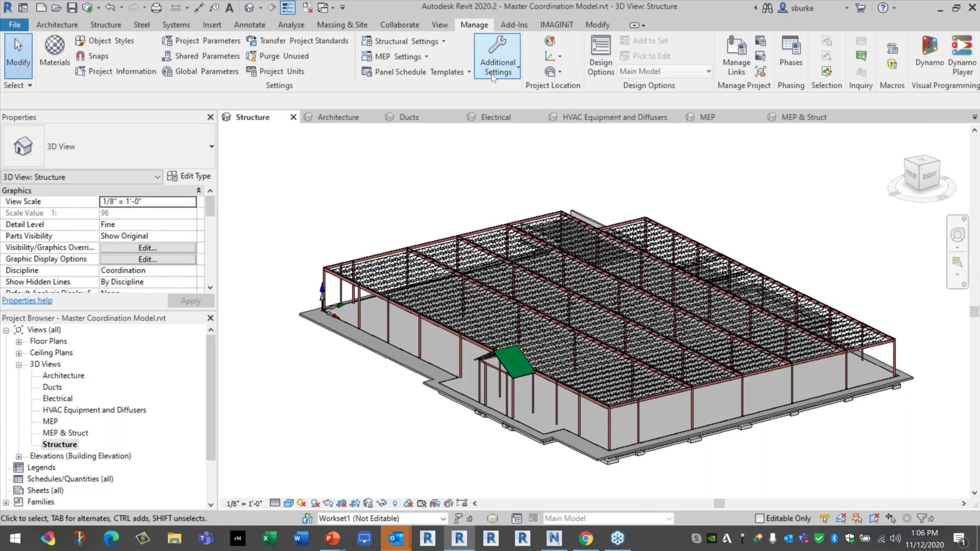
Check which 3D views the Coordination set includes in the publish settings, and cancel out of the dialog.
{"action": "left_click", "coordinate": [411, 27]}
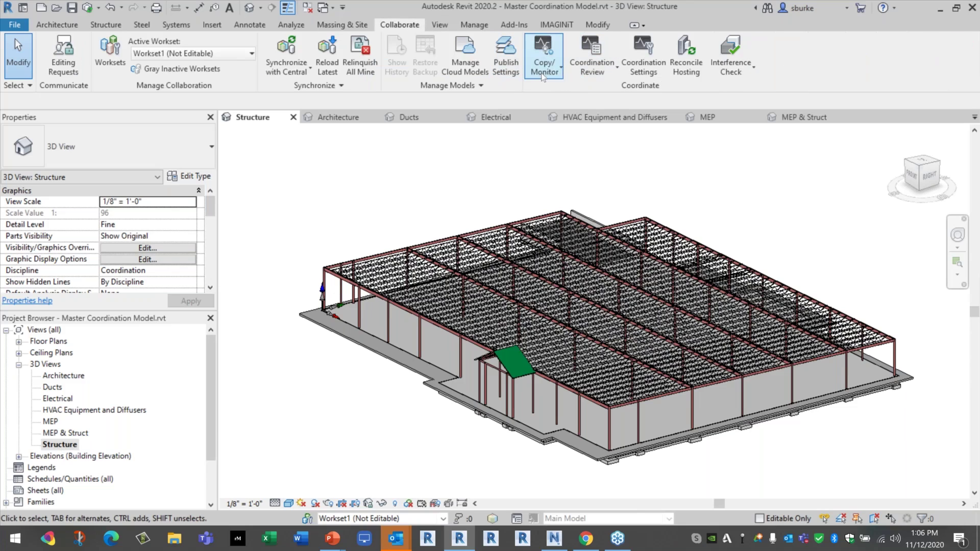
{"action": "left_click", "coordinate": [590, 70]}
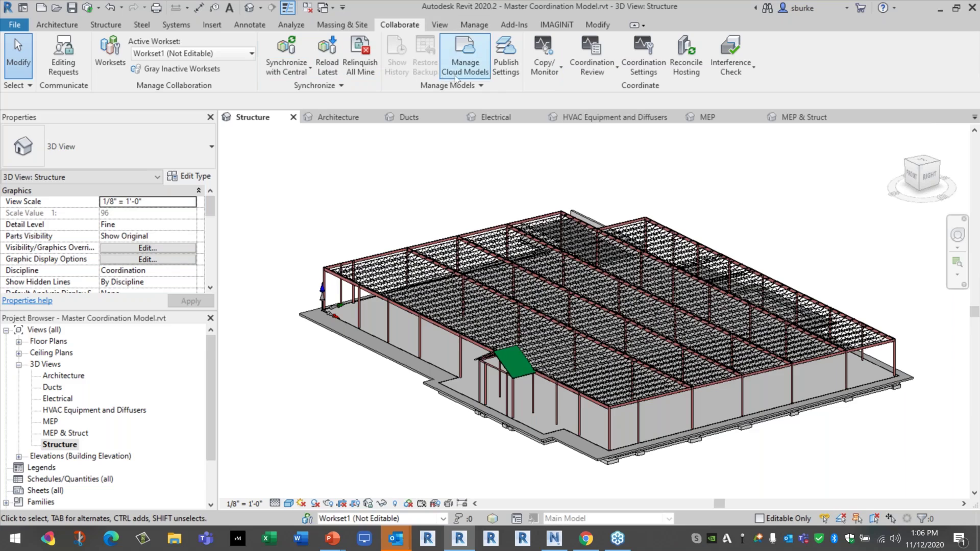
{"action": "left_click", "coordinate": [514, 73]}
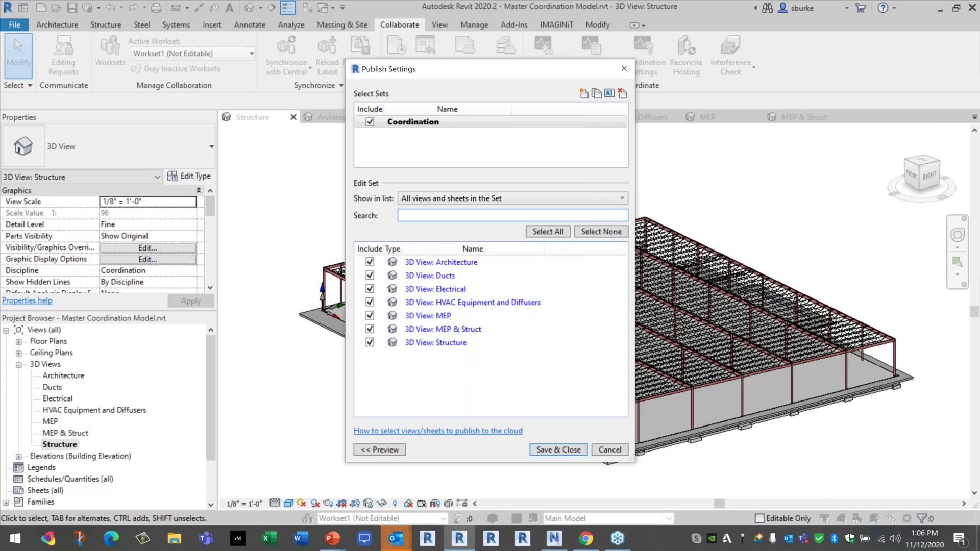
{"action": "left_click", "coordinate": [612, 451]}
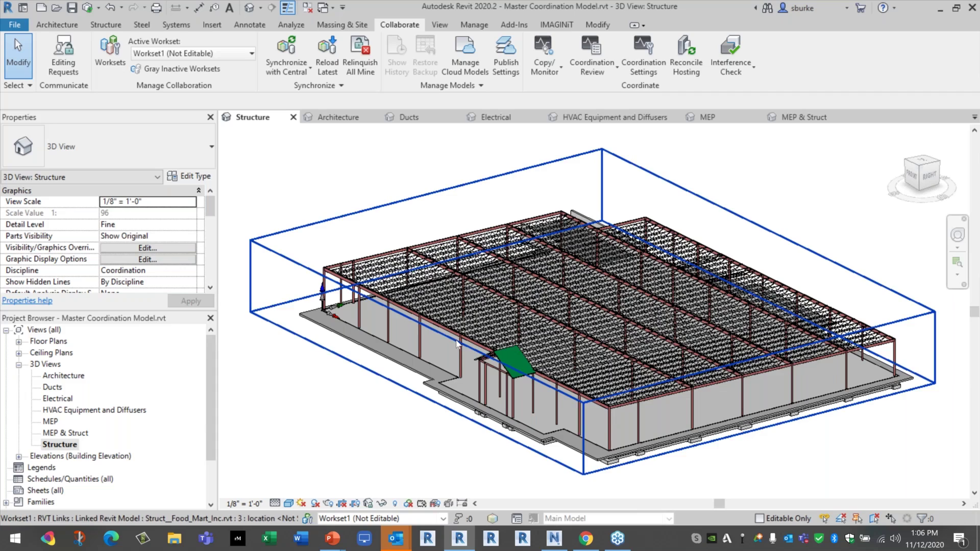
Switch back to BIM 360 in the browser and open the clash matrix in the Model Coordination module.
{"action": "left_click", "coordinate": [587, 545]}
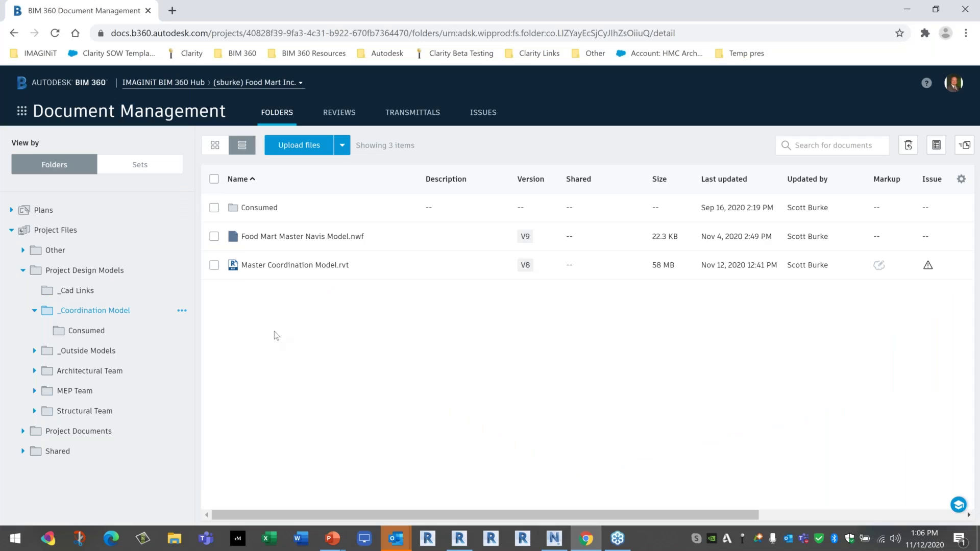
{"action": "left_click", "coordinate": [21, 112]}
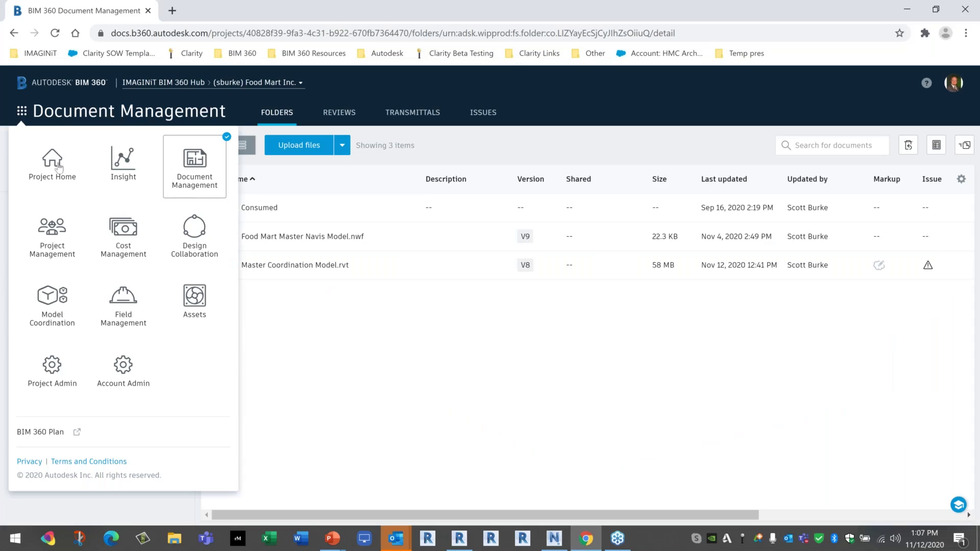
{"action": "left_click", "coordinate": [48, 301]}
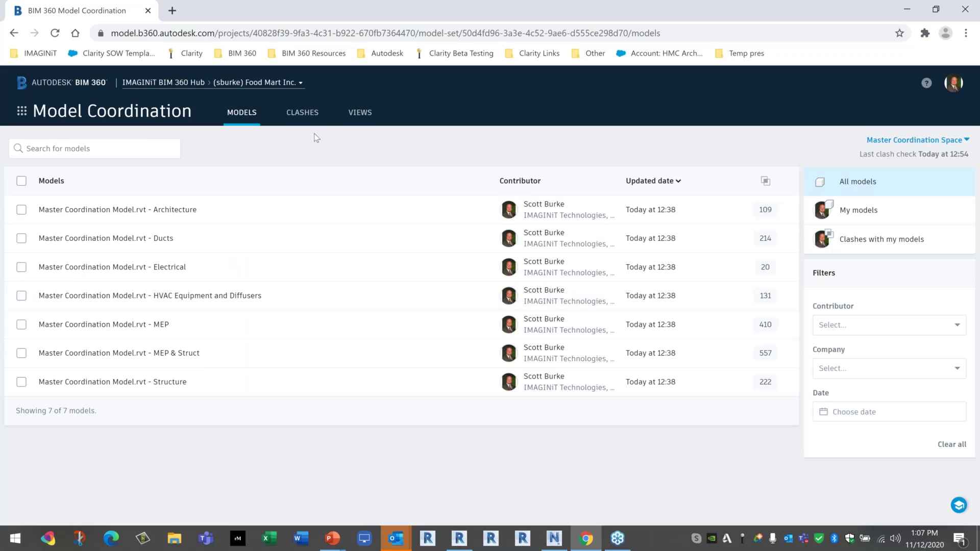
{"action": "left_click", "coordinate": [311, 117]}
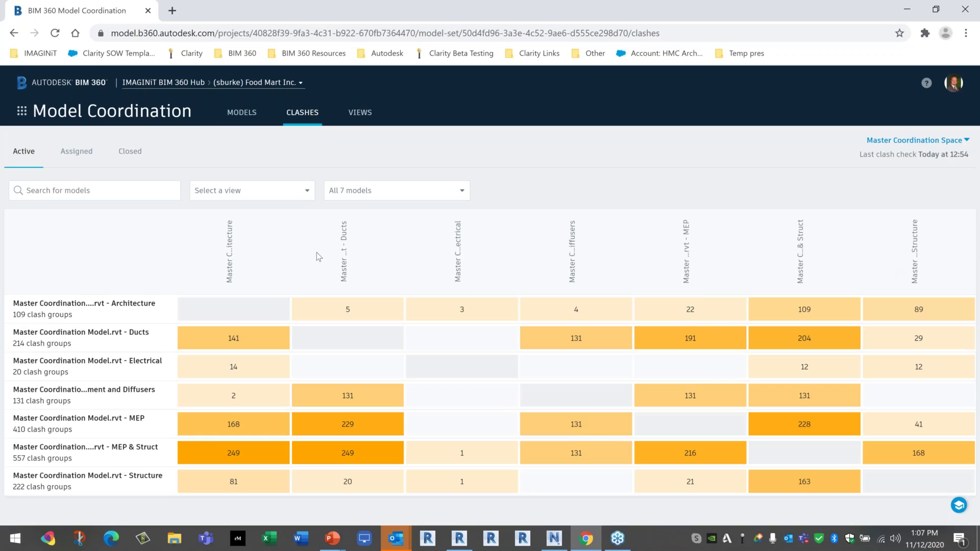
Filter the clash matrix to show only the Ducts and Structure models.
{"action": "left_click", "coordinate": [307, 194]}
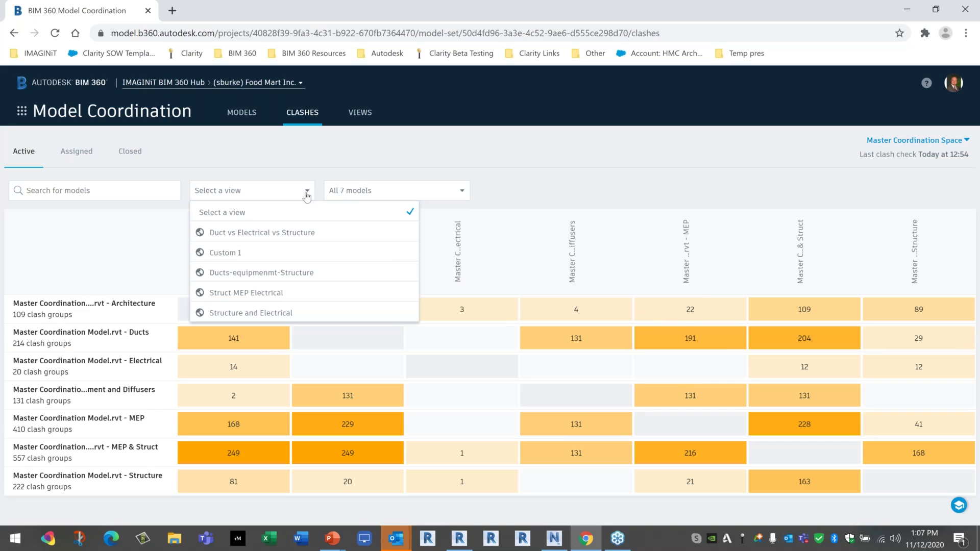
{"action": "left_click", "coordinate": [402, 190]}
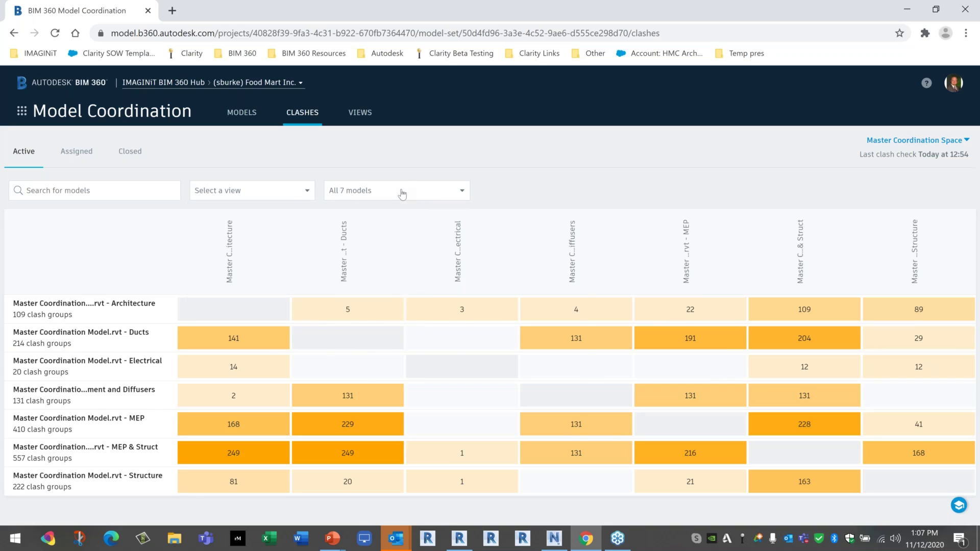
{"action": "left_click", "coordinate": [498, 211]}
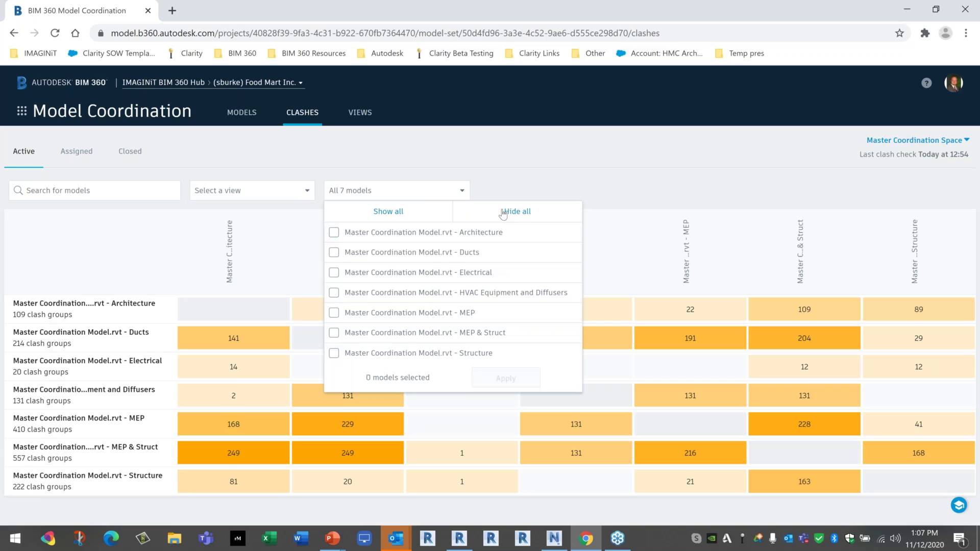
{"action": "left_click", "coordinate": [335, 253]}
{"action": "left_click", "coordinate": [334, 354]}
{"action": "left_click", "coordinate": [507, 379]}
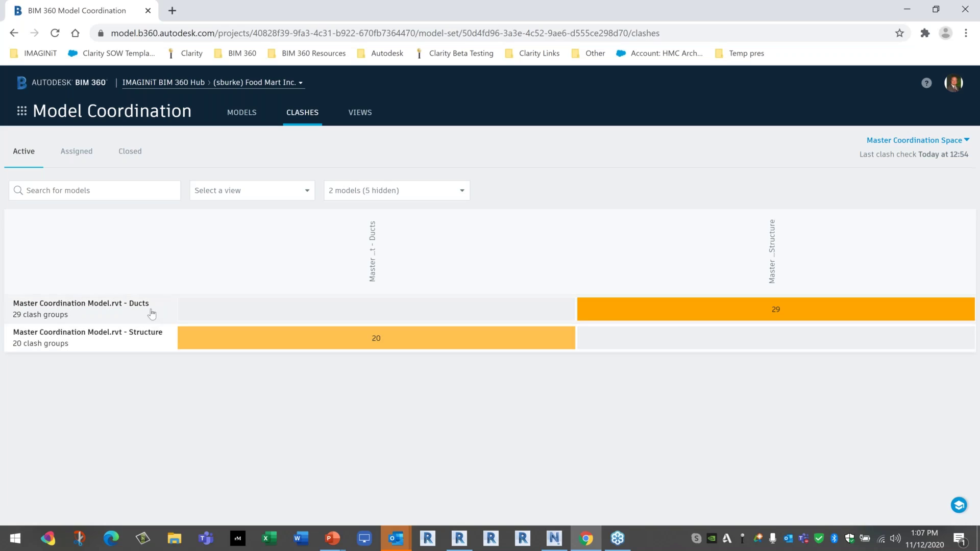
Inspect the Round Duct [684331] clash between Ducts and Structure in the 3D viewer and return to the clash matrix.
{"action": "left_click", "coordinate": [821, 315]}
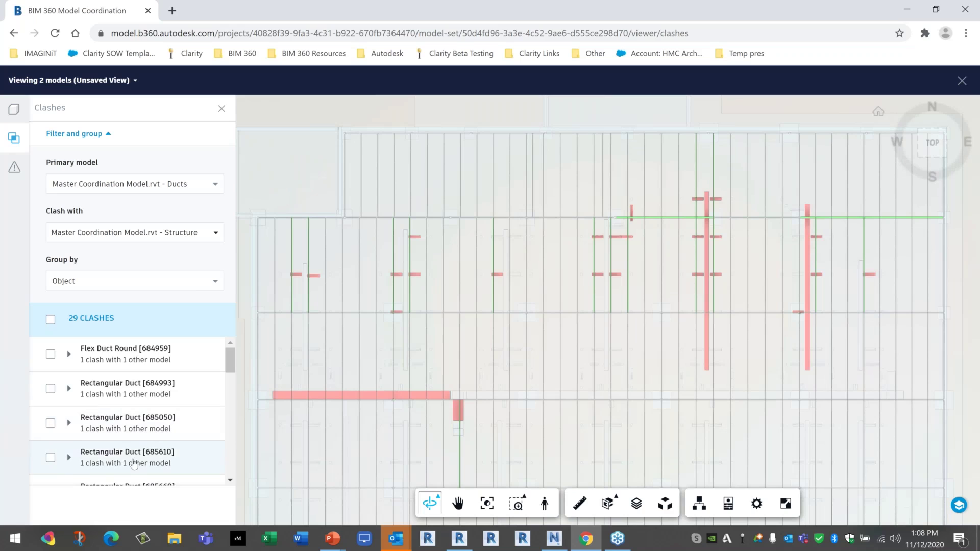
{"action": "scroll", "coordinate": [142, 421], "scroll_direction": "down", "scroll_amount": 3}
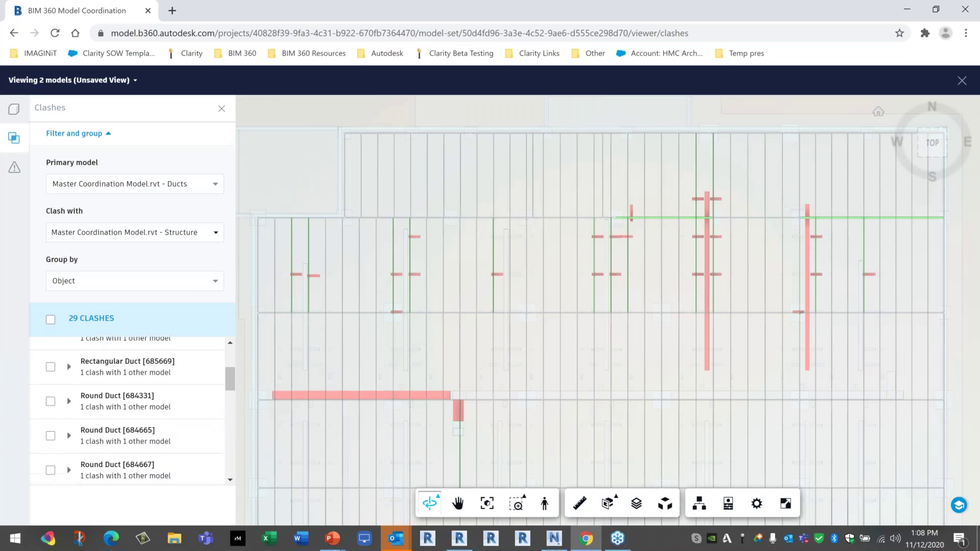
{"action": "left_click", "coordinate": [154, 408]}
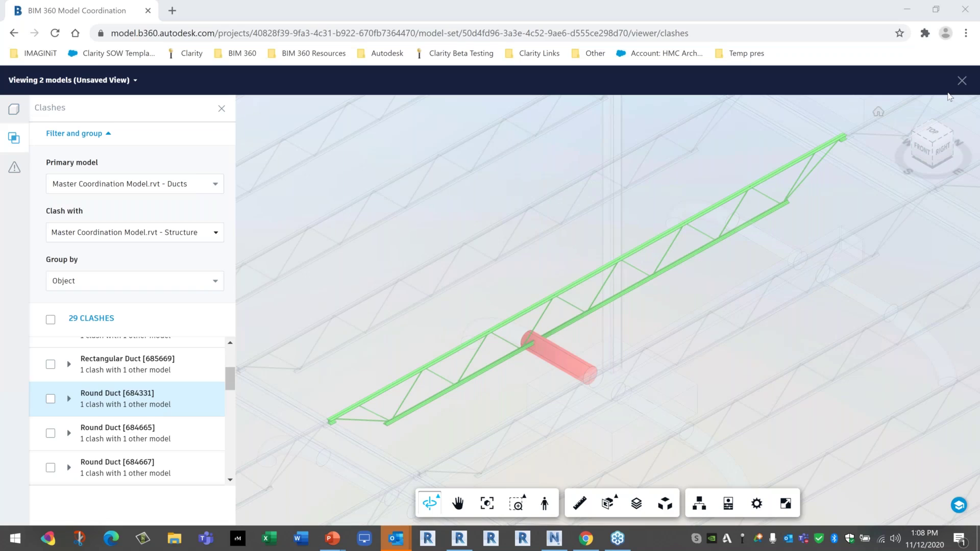
{"action": "left_click", "coordinate": [963, 83]}
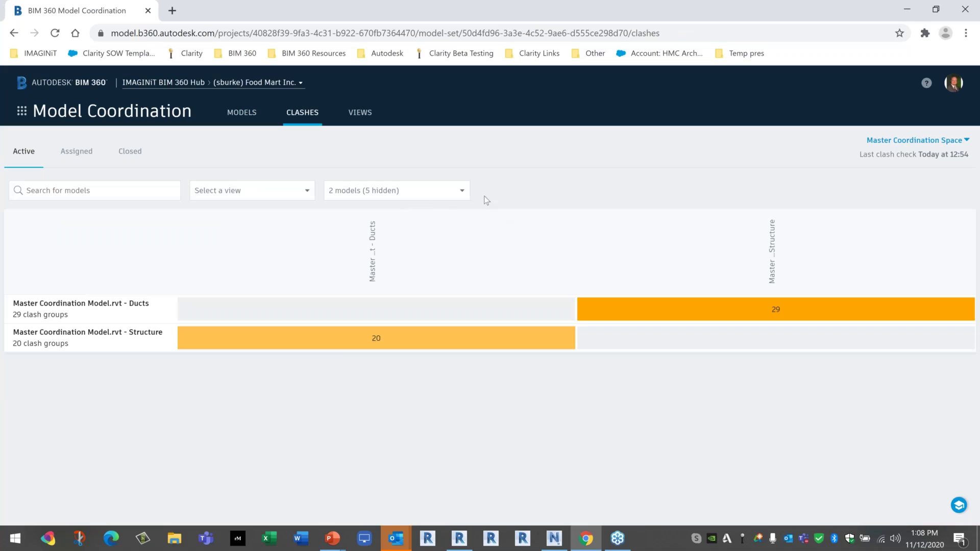
Add the Electrical and the HVAC Equipment and Diffusers models to the clash matrix filter.
{"action": "left_click", "coordinate": [462, 192]}
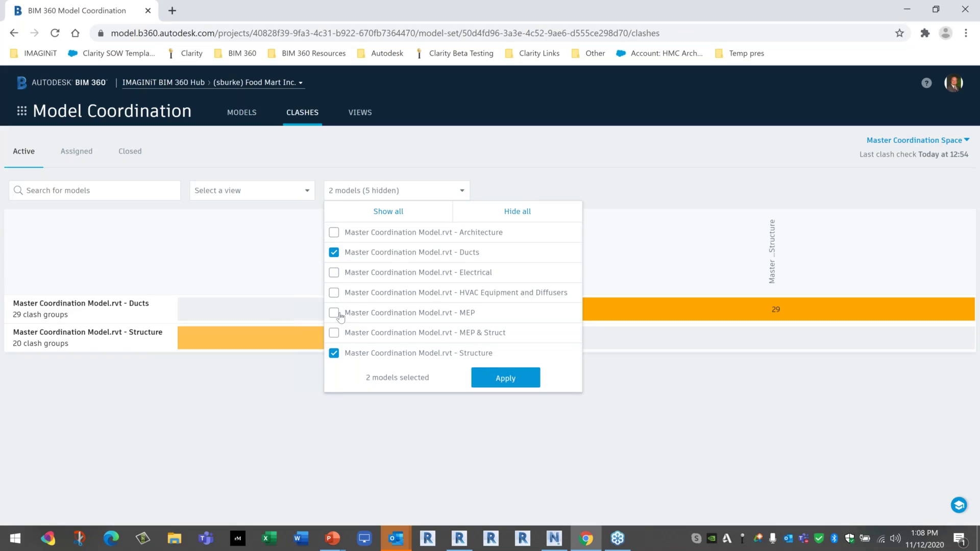
{"action": "left_click", "coordinate": [335, 273]}
{"action": "left_click", "coordinate": [334, 292]}
{"action": "left_click", "coordinate": [500, 378]}
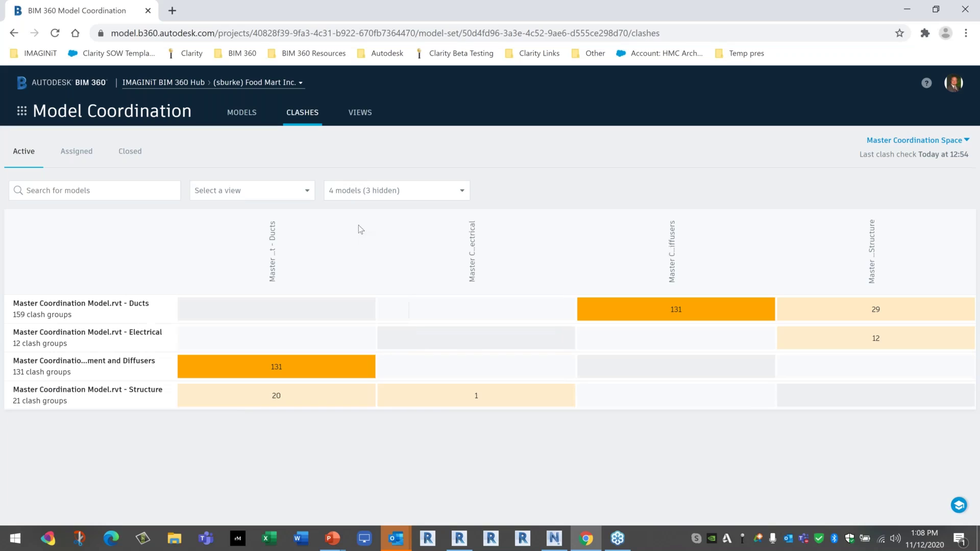
Reset the model filter so that the clash matrix shows all models.
{"action": "left_click", "coordinate": [465, 200]}
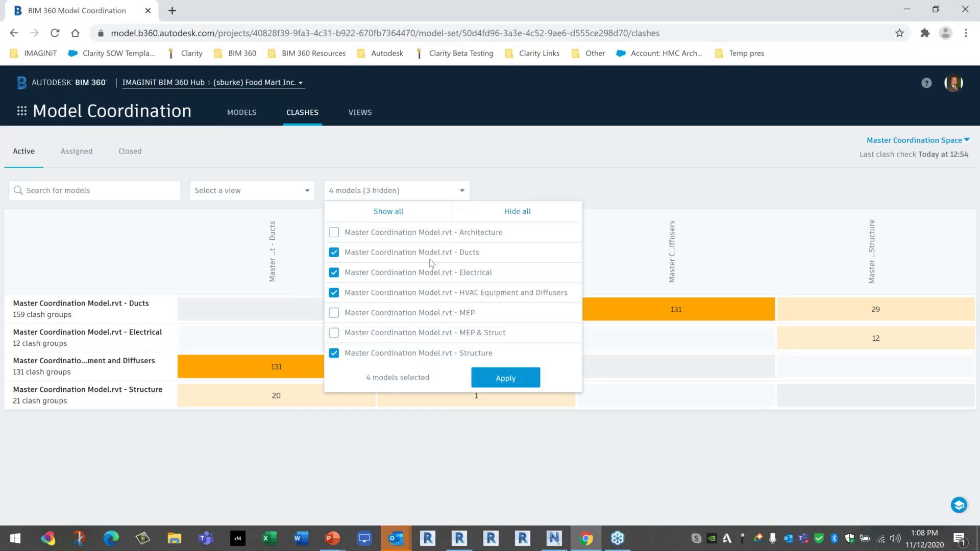
{"action": "left_click", "coordinate": [407, 217]}
{"action": "left_click", "coordinate": [508, 381]}
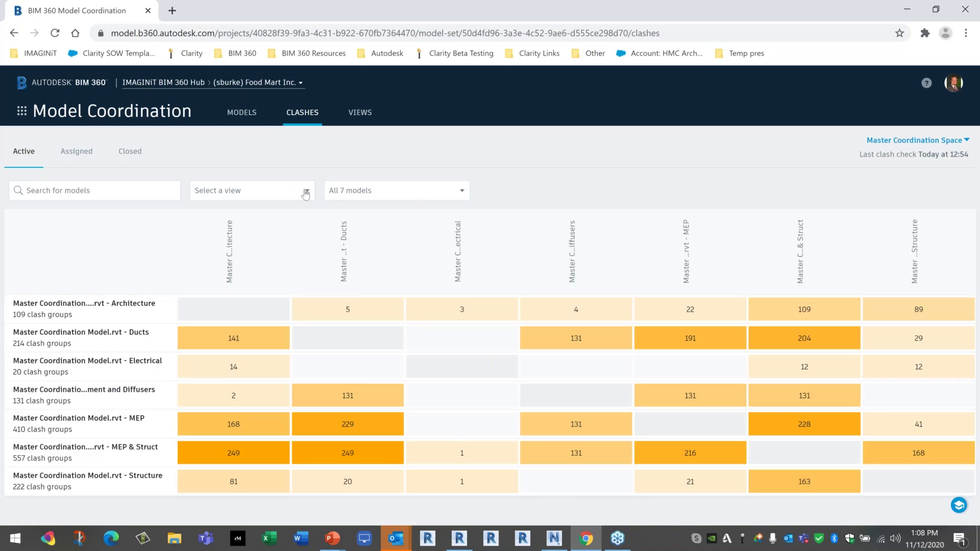
Filter the clash matrix by the saved view Duct vs Electrical vs Structure, and replace it with Struct MEP Electrical.
{"action": "left_click", "coordinate": [306, 193]}
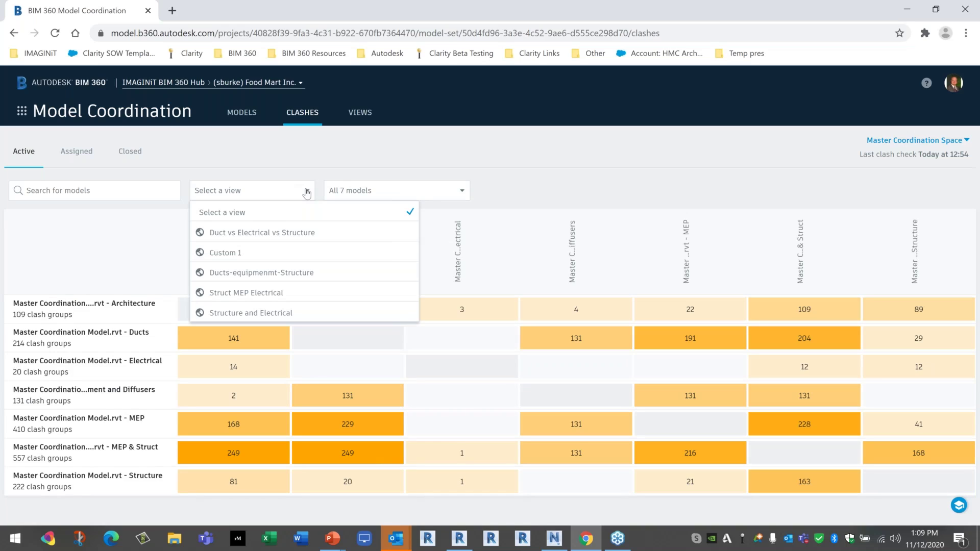
{"action": "left_click", "coordinate": [284, 233]}
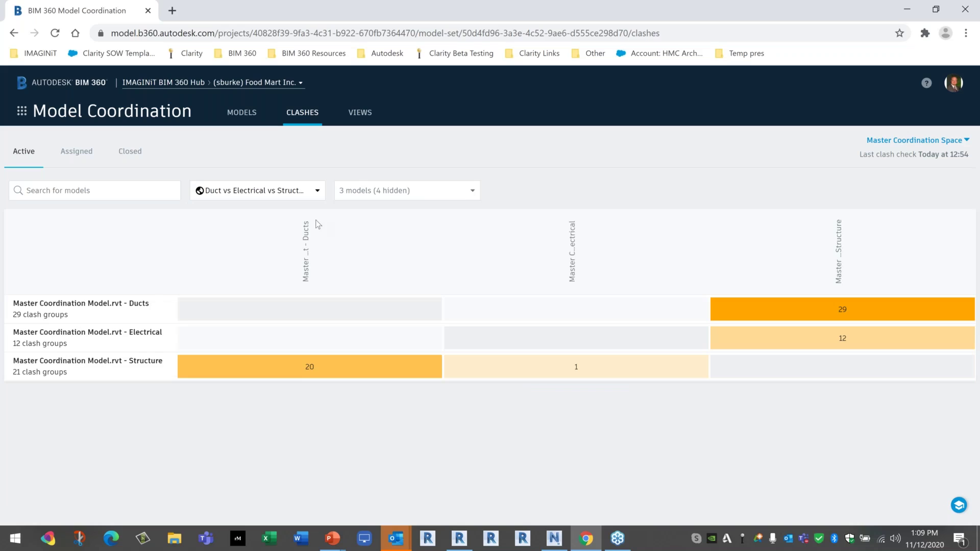
{"action": "left_click", "coordinate": [285, 193]}
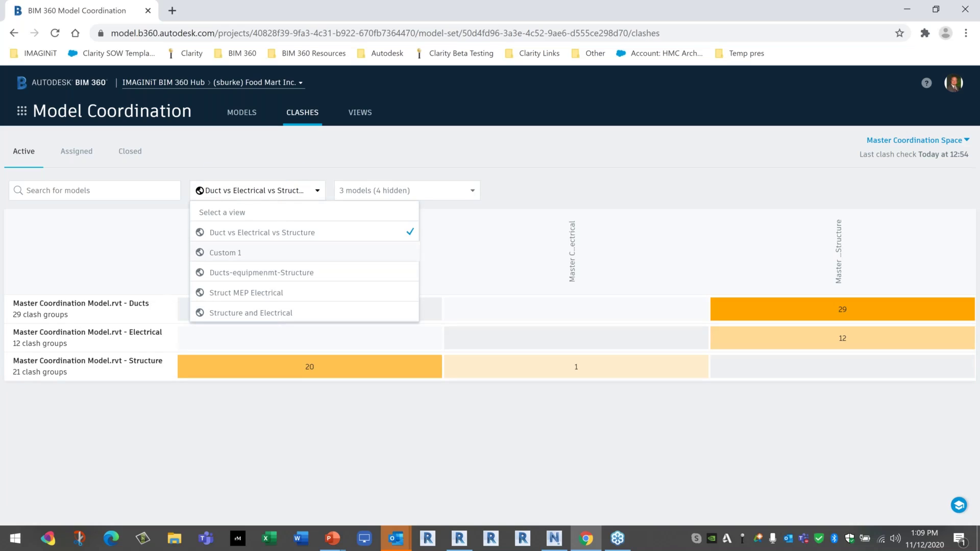
{"action": "left_click", "coordinate": [265, 292]}
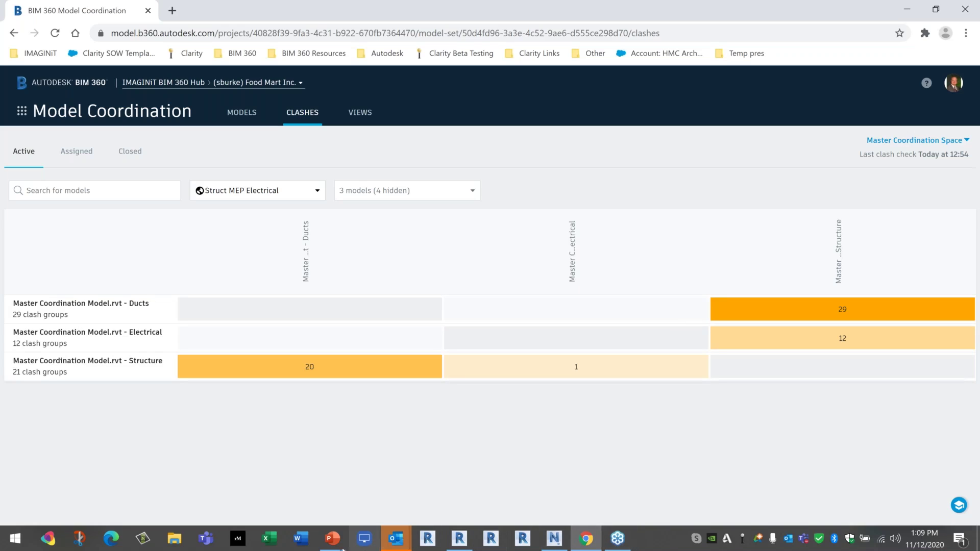
Switch to the PowerPoint slide show and advance to the Selective Model Clash Review slide.
{"action": "mouse_move", "coordinate": [341, 545]}
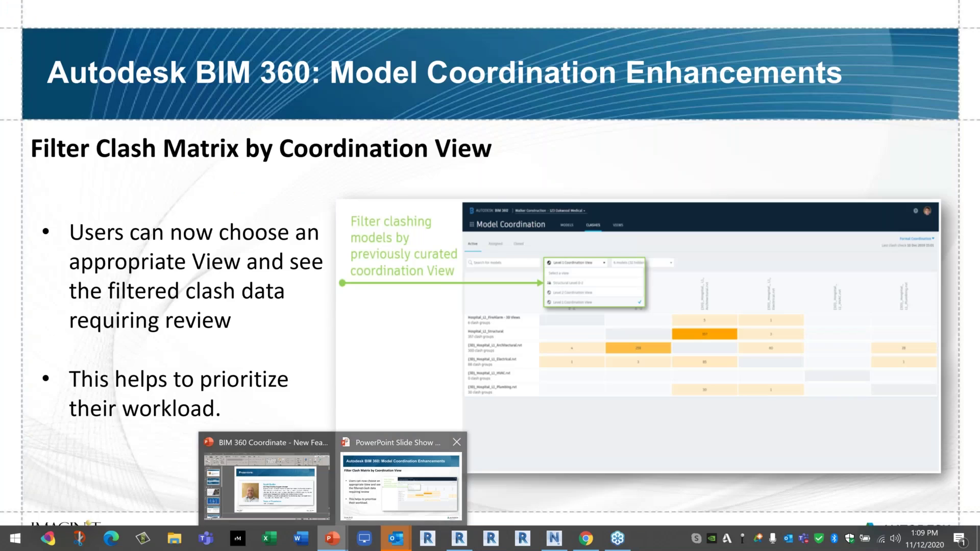
{"action": "left_click", "coordinate": [383, 513]}
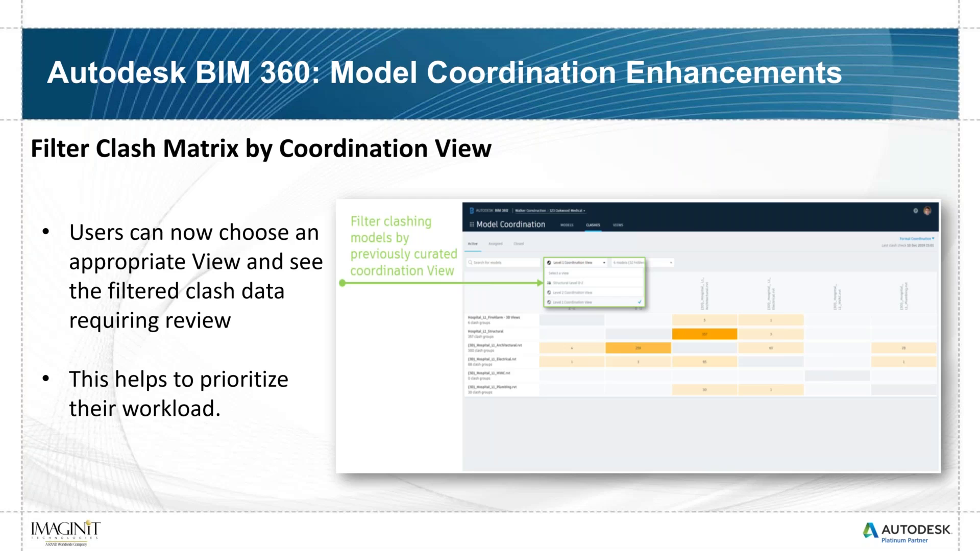
{"action": "key", "text": "Right"}
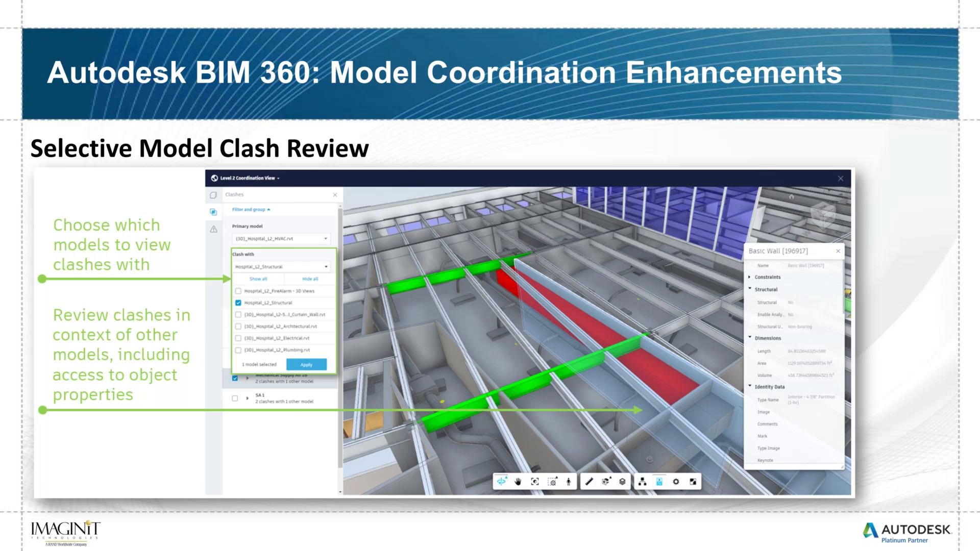
Switch from the slide show back to the BIM 360 Model Coordination browser window.
{"action": "key", "text": "alt+Tab"}
{"action": "key", "text": "Tab"}
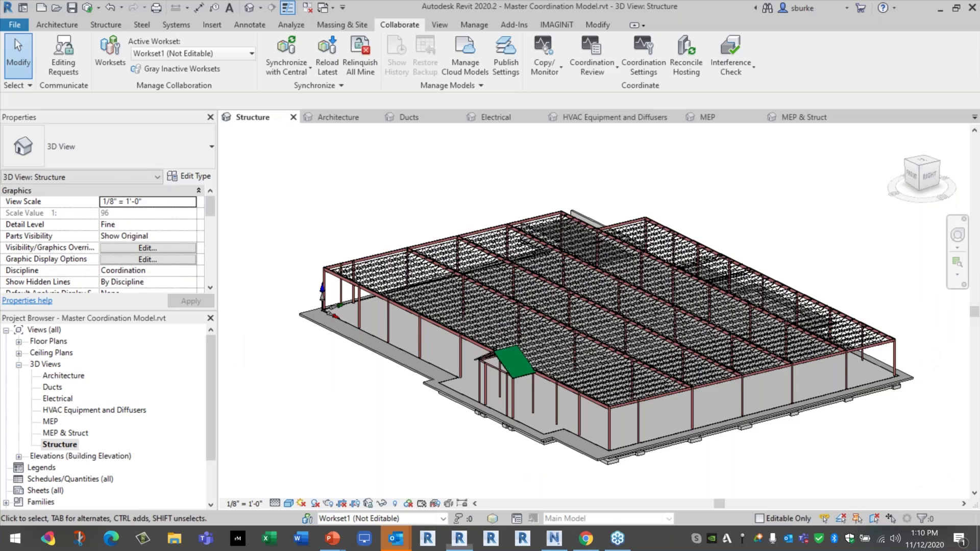
{"action": "key", "text": "alt+Tab"}
{"action": "key", "text": "Tab"}
{"action": "key", "text": "Tab"}
{"action": "key", "text": "Tab"}
{"action": "key", "text": "Tab"}
{"action": "key", "text": "Tab"}
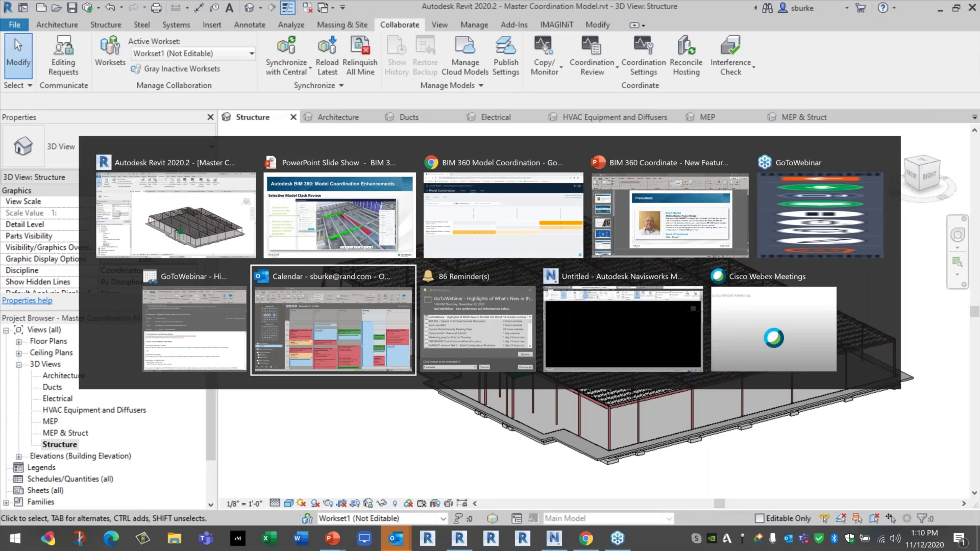
{"action": "key", "text": "Tab"}
{"action": "key", "text": "Tab"}
{"action": "key", "text": "Tab"}
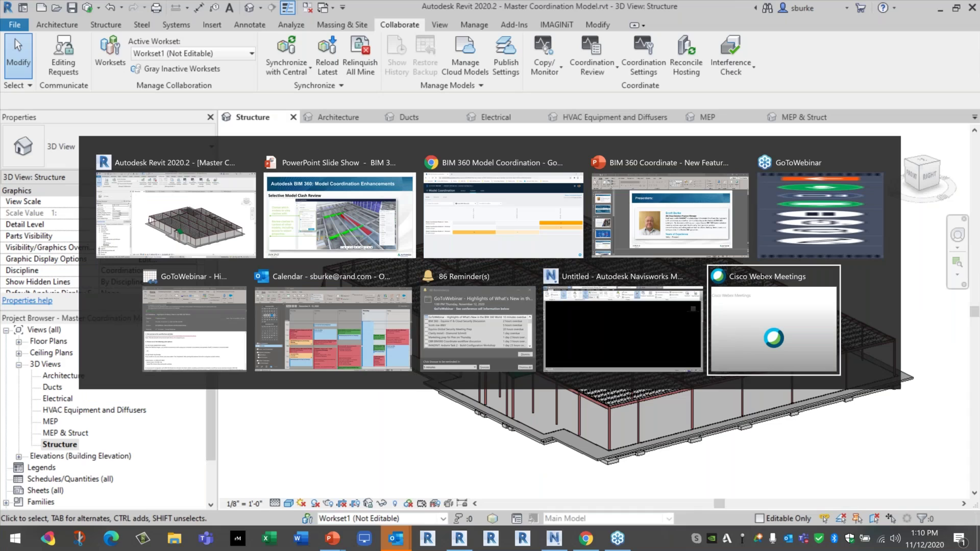
{"action": "key", "text": "Tab"}
{"action": "key", "text": "Tab"}
{"action": "key", "text": "Tab"}
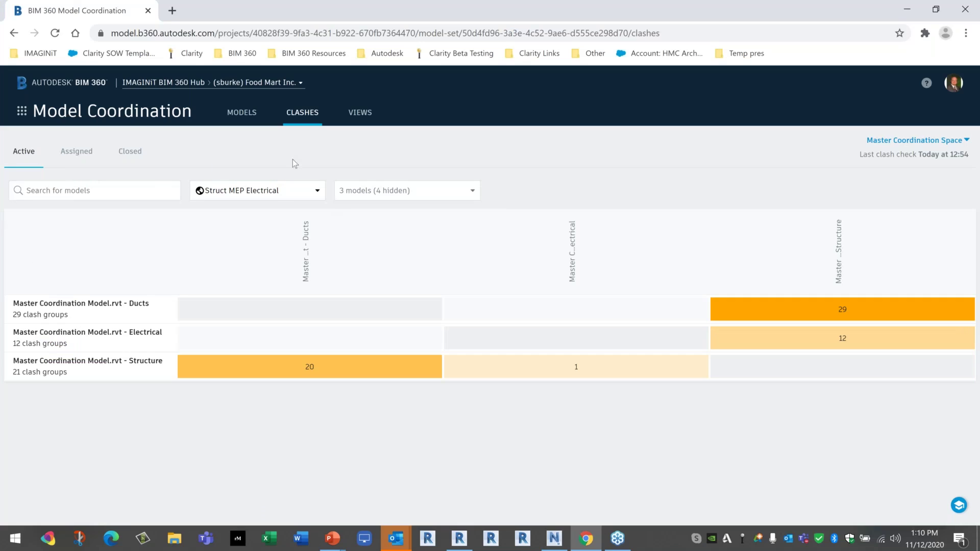
Look over the coordination space's models and open the saved view Duct vs Electrical vs Structure in the viewer.
{"action": "left_click", "coordinate": [246, 118]}
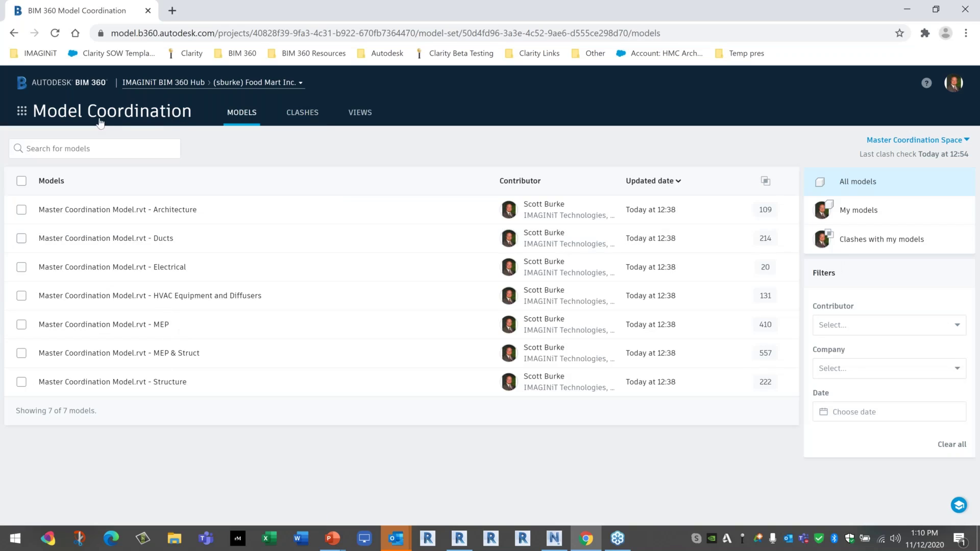
{"action": "left_click", "coordinate": [364, 114]}
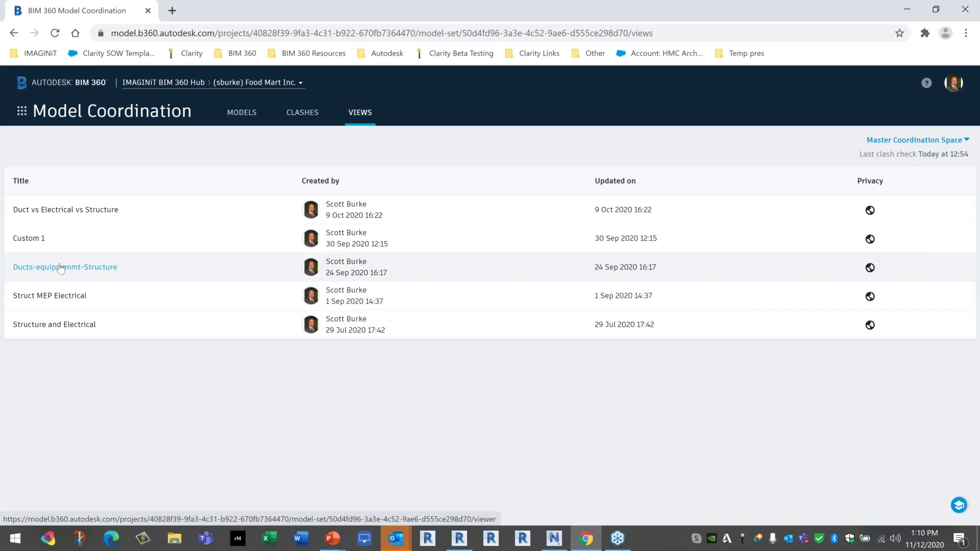
{"action": "left_click", "coordinate": [48, 212]}
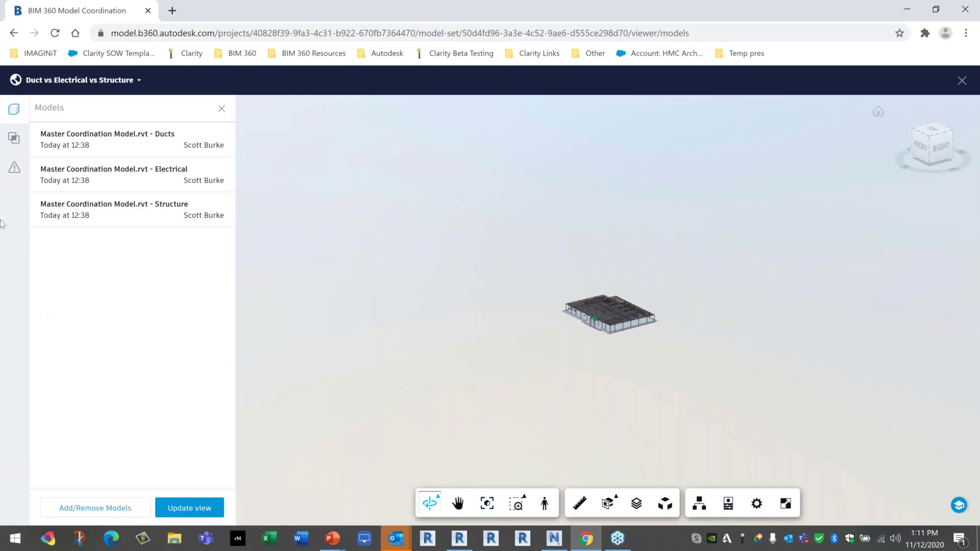
Show the clashes of the opened view and set the primary model to Master Coordination Model.rvt - Ducts.
{"action": "left_click", "coordinate": [13, 137]}
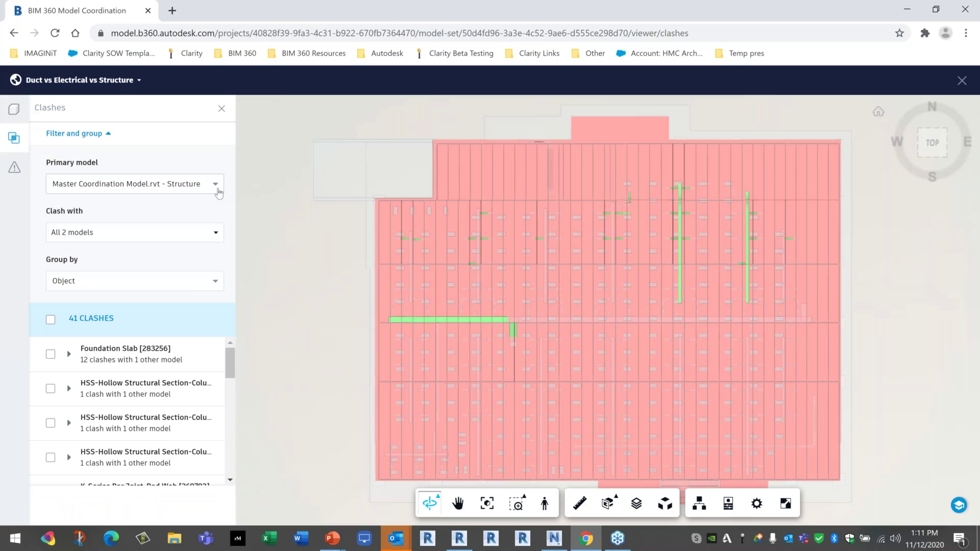
{"action": "left_click", "coordinate": [217, 184]}
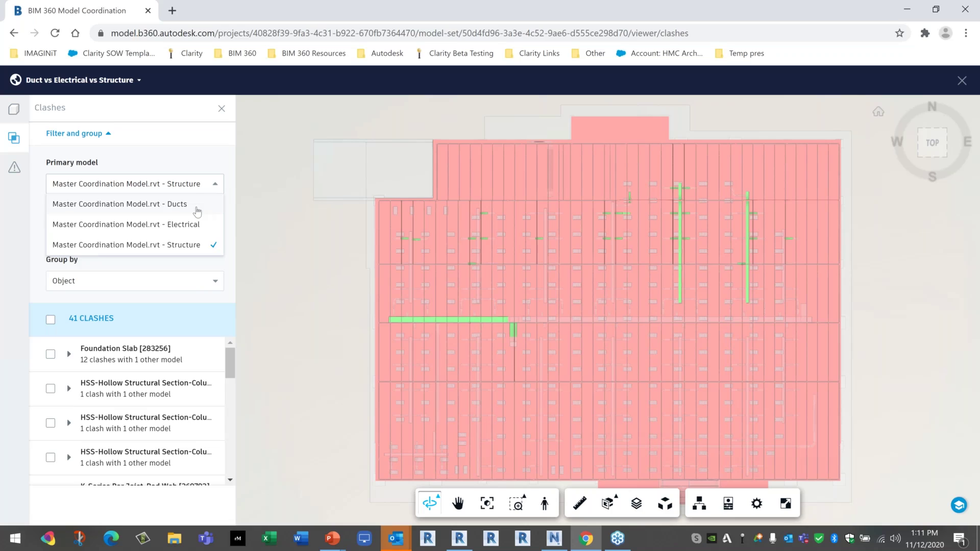
{"action": "left_click", "coordinate": [198, 210]}
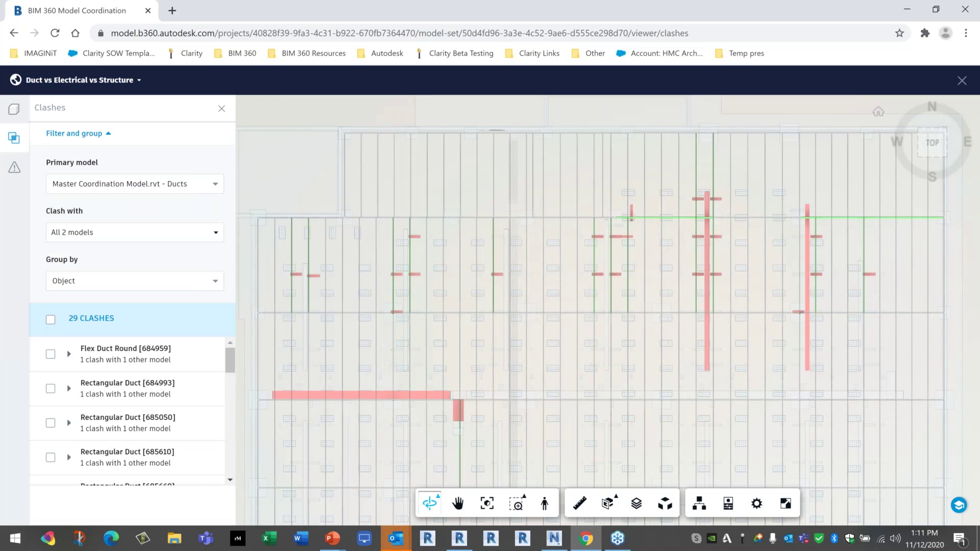
{"action": "left_click", "coordinate": [216, 234]}
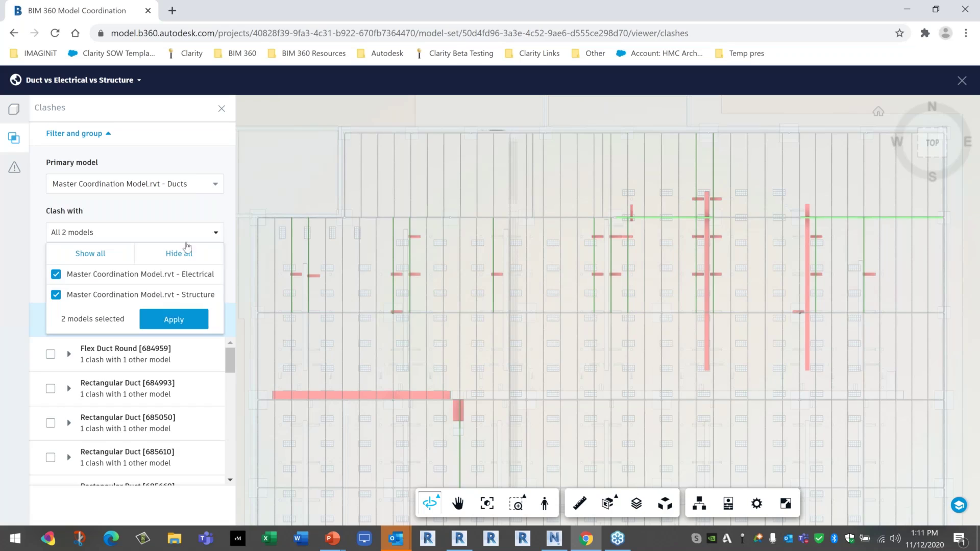
{"action": "left_click", "coordinate": [56, 275]}
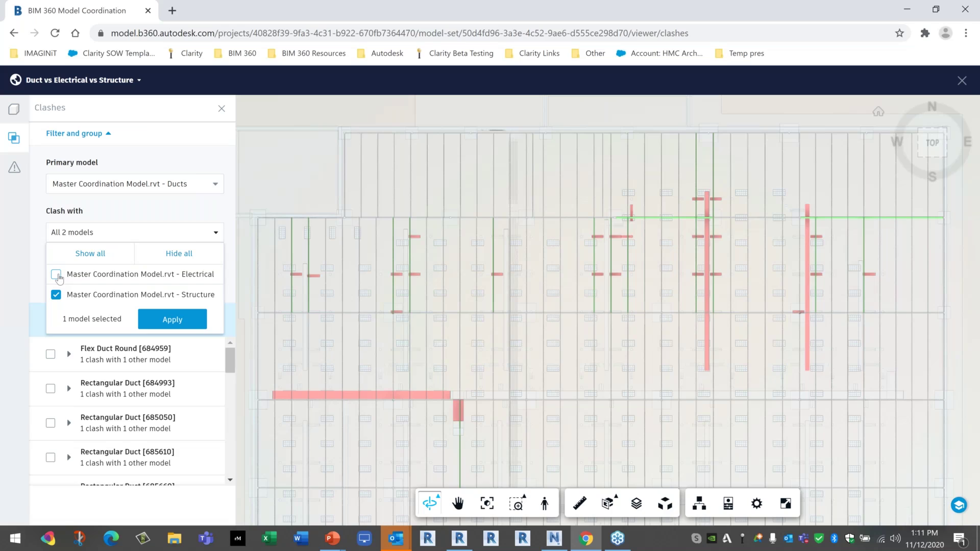
{"action": "left_click", "coordinate": [132, 212]}
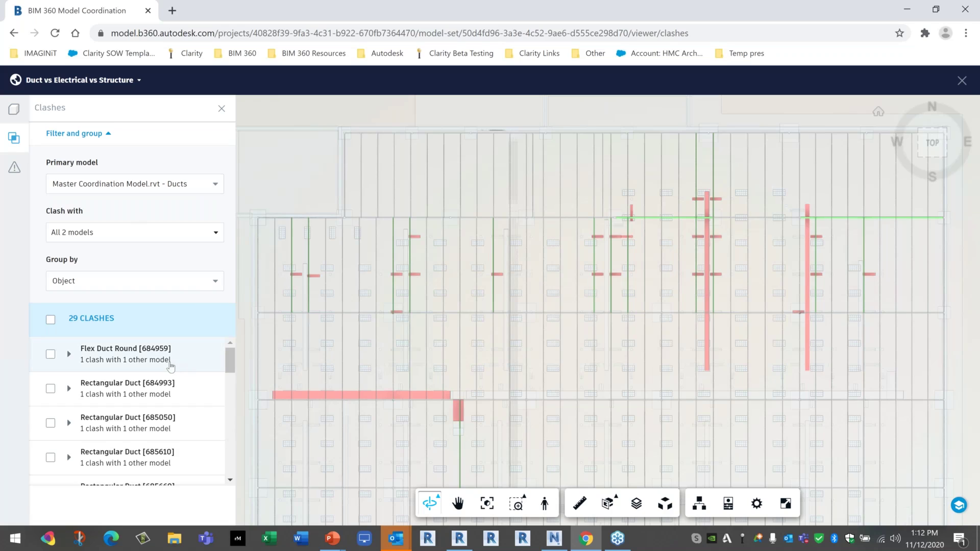
Inspect the Flex Duct Round [684959] clash with the bar joist up close in the 3D viewer.
{"action": "left_click", "coordinate": [170, 362]}
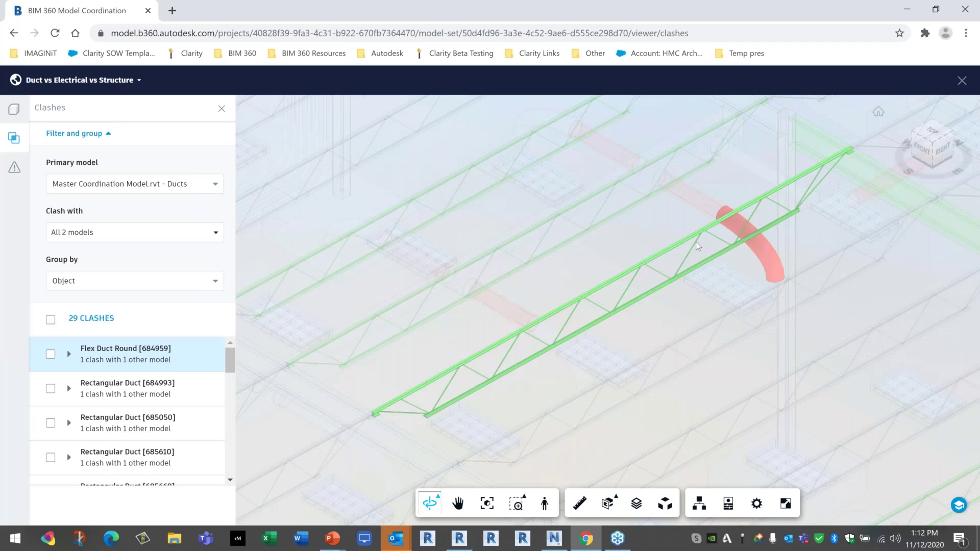
{"action": "scroll", "coordinate": [641, 256], "scroll_direction": "up", "scroll_amount": 5}
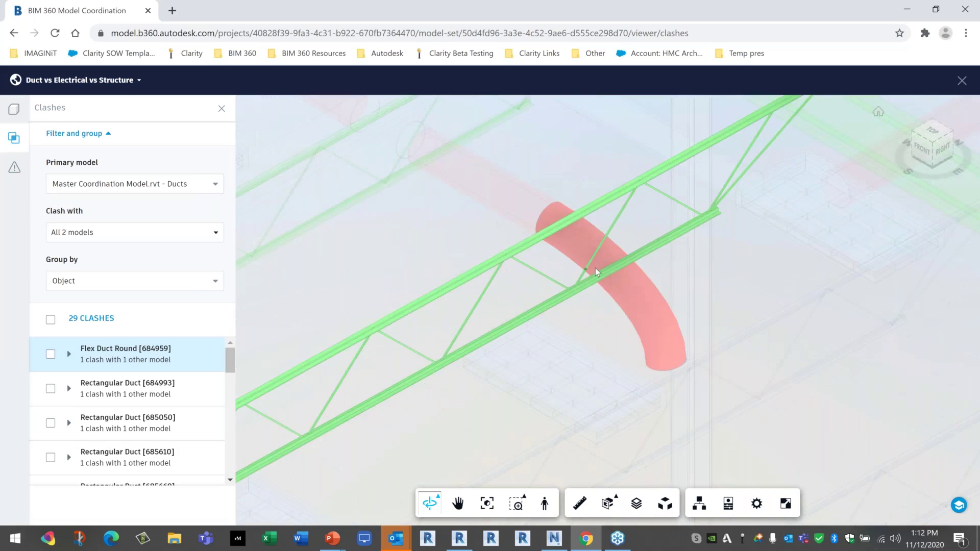
{"action": "scroll", "coordinate": [607, 266], "scroll_direction": "down", "scroll_amount": 10}
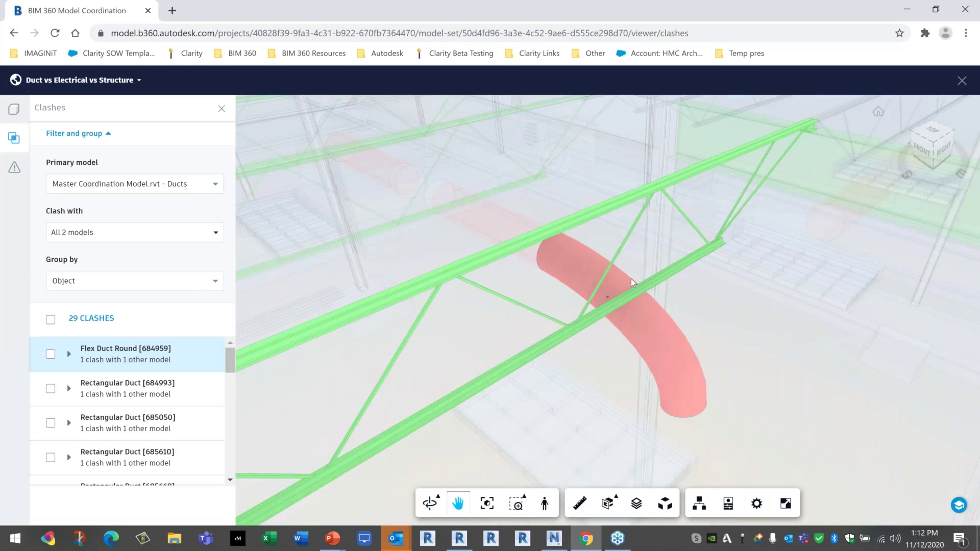
{"action": "scroll", "coordinate": [755, 231], "scroll_direction": "up", "scroll_amount": 5}
{"action": "left_click_drag", "start_coordinate": [754, 231], "coordinate": [646, 285]}
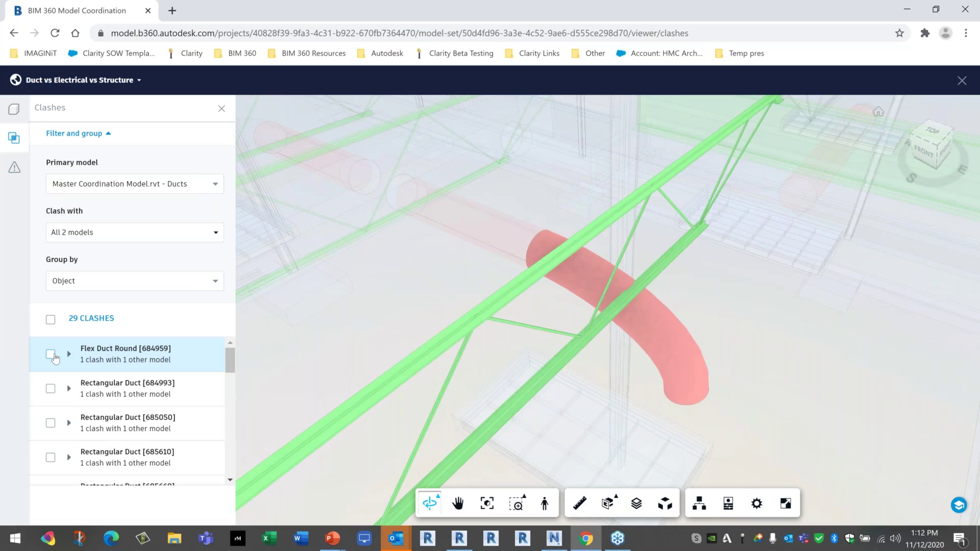
Mark the Flex Duct Round [684959] clash as not an issue with the reason Item can flex.
{"action": "left_click", "coordinate": [50, 354]}
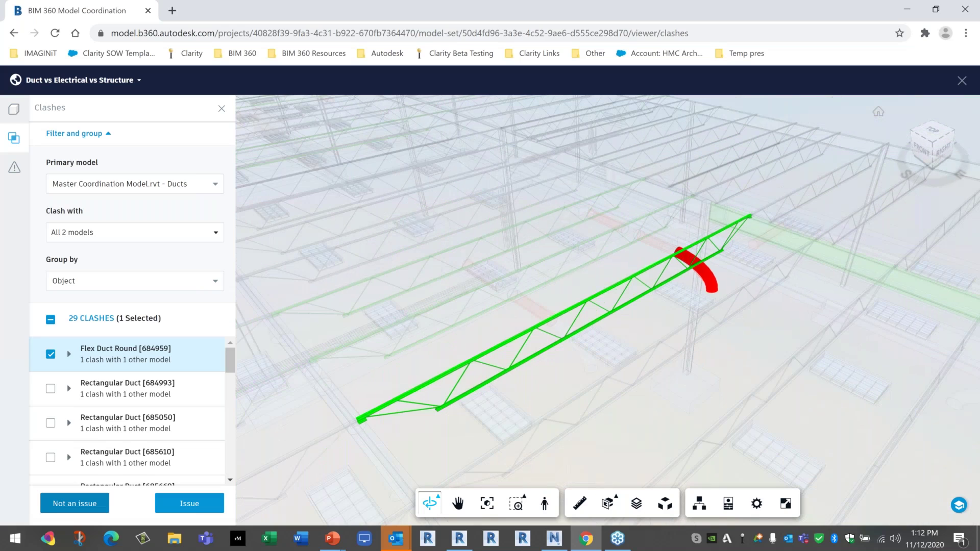
{"action": "left_click", "coordinate": [75, 504]}
{"action": "left_click", "coordinate": [110, 354]}
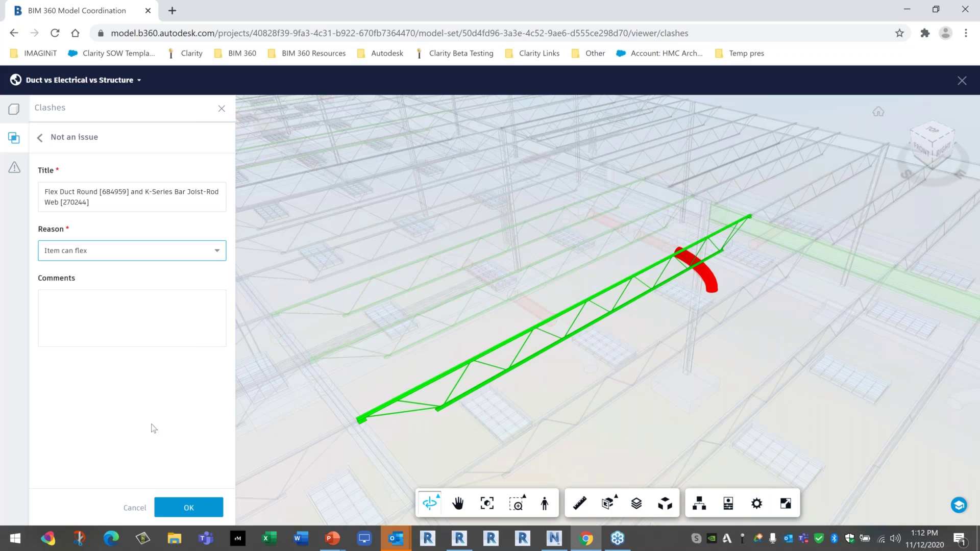
{"action": "left_click", "coordinate": [190, 508]}
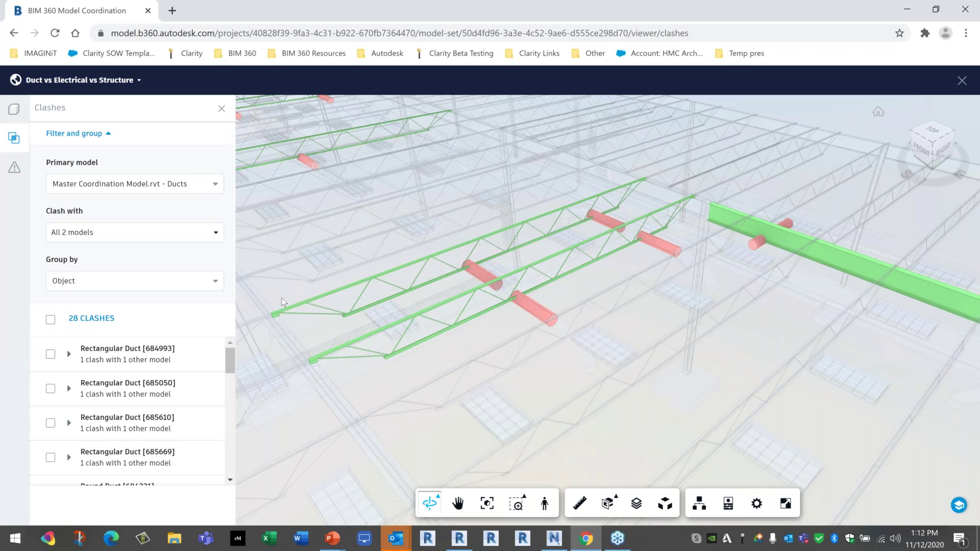
Examine the Rectangular Duct [684993] and Rectangular Duct [685610] clashes in the 3D viewer.
{"action": "left_click", "coordinate": [147, 361]}
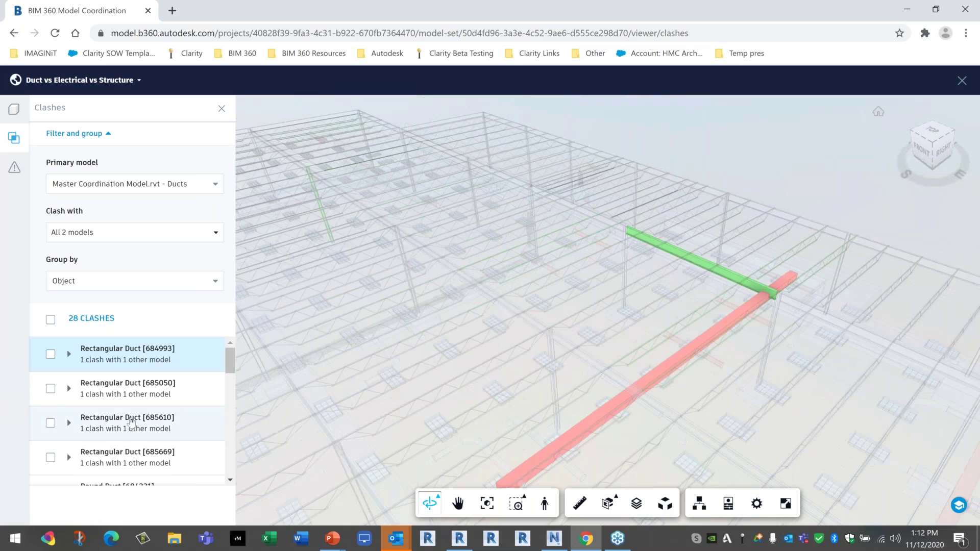
{"action": "left_click", "coordinate": [132, 422]}
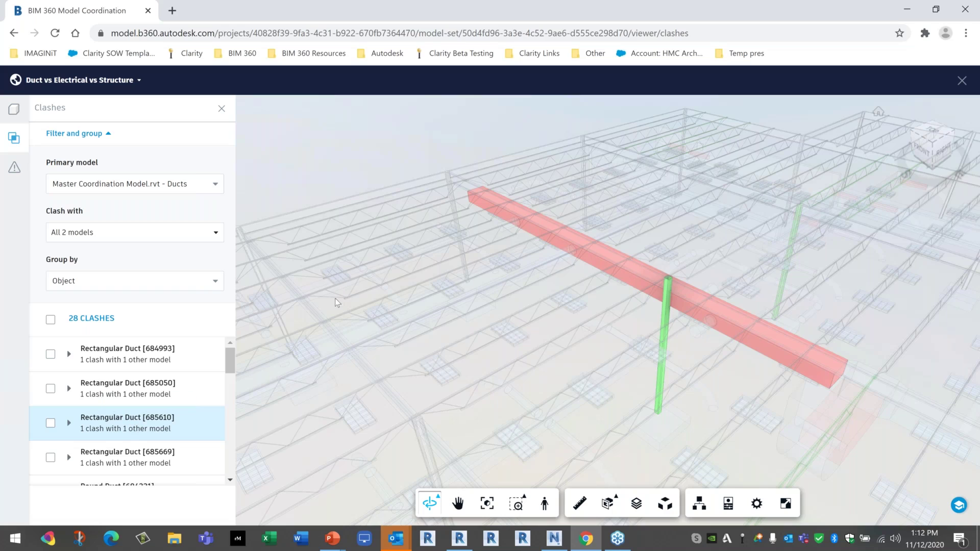
Limit the Ducts clashes to those with the Electrical model only.
{"action": "left_click", "coordinate": [222, 235]}
{"action": "left_click", "coordinate": [56, 296]}
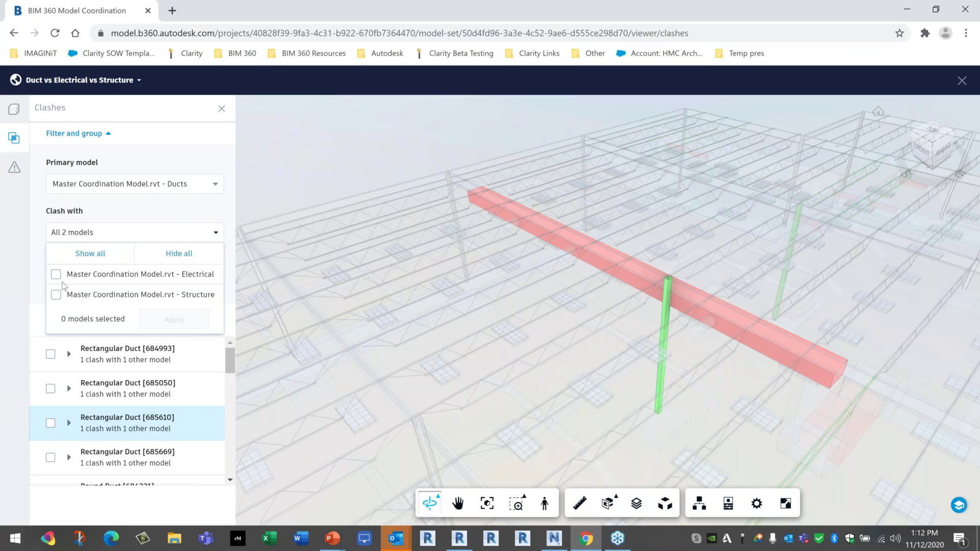
{"action": "left_click", "coordinate": [56, 275]}
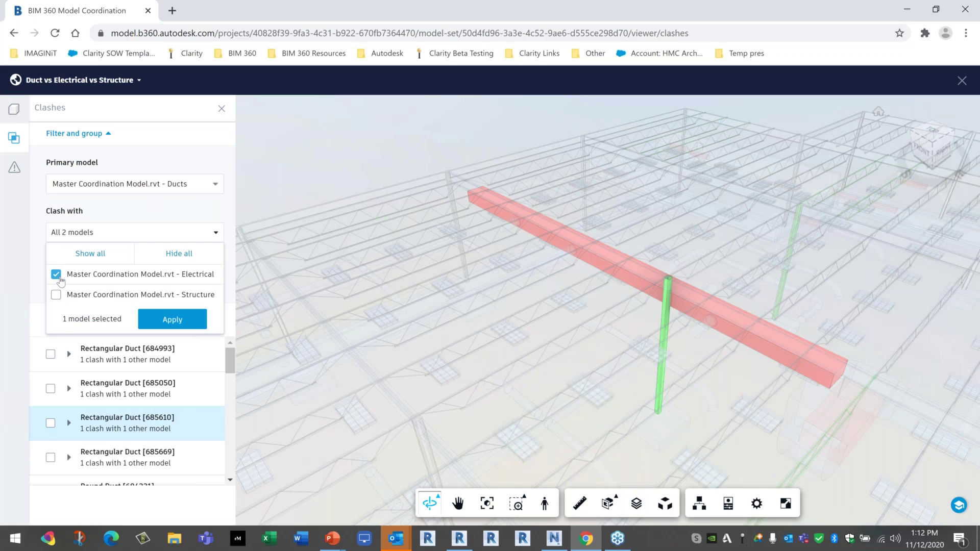
{"action": "left_click", "coordinate": [166, 322]}
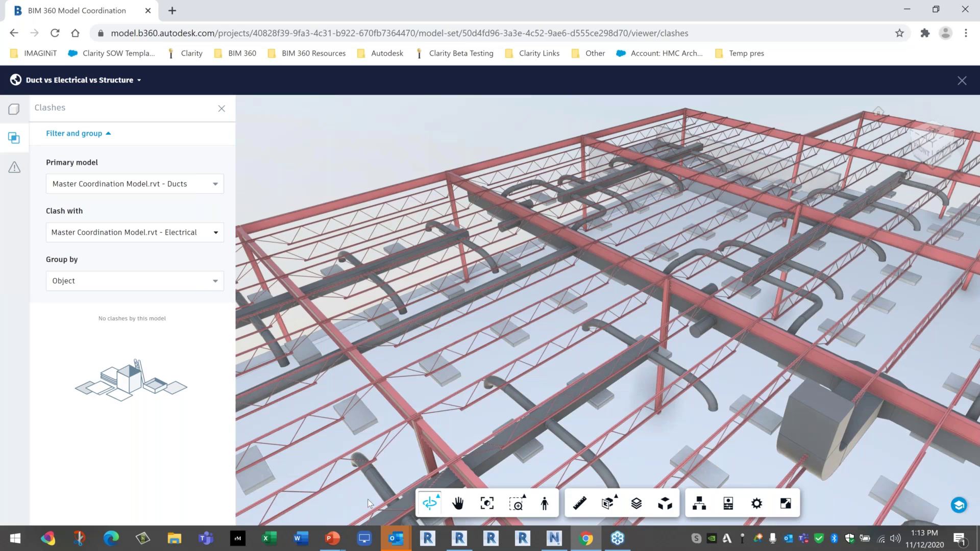
Add the Structure model back so the Ducts are checked for clashes with both Electrical and Structure.
{"action": "left_click", "coordinate": [206, 233]}
{"action": "left_click", "coordinate": [56, 294]}
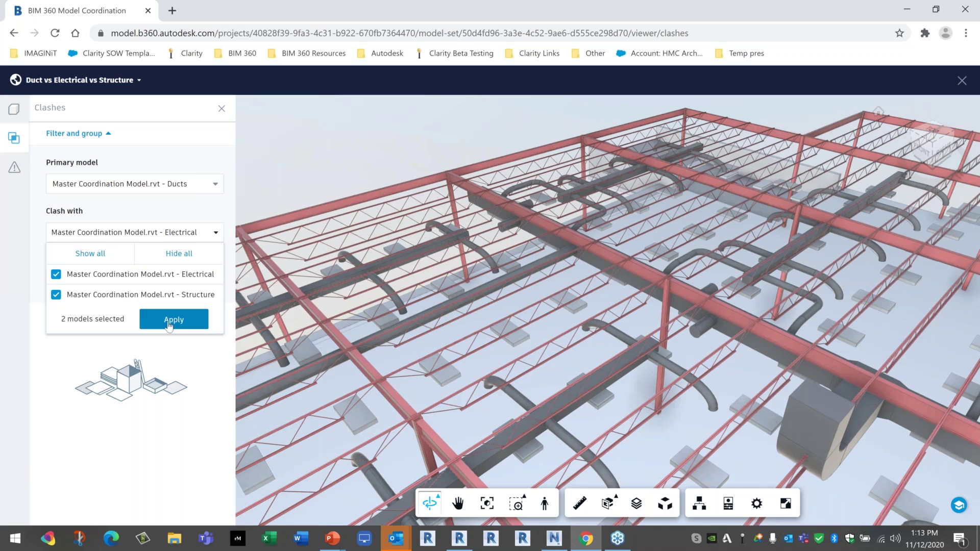
{"action": "left_click", "coordinate": [169, 322]}
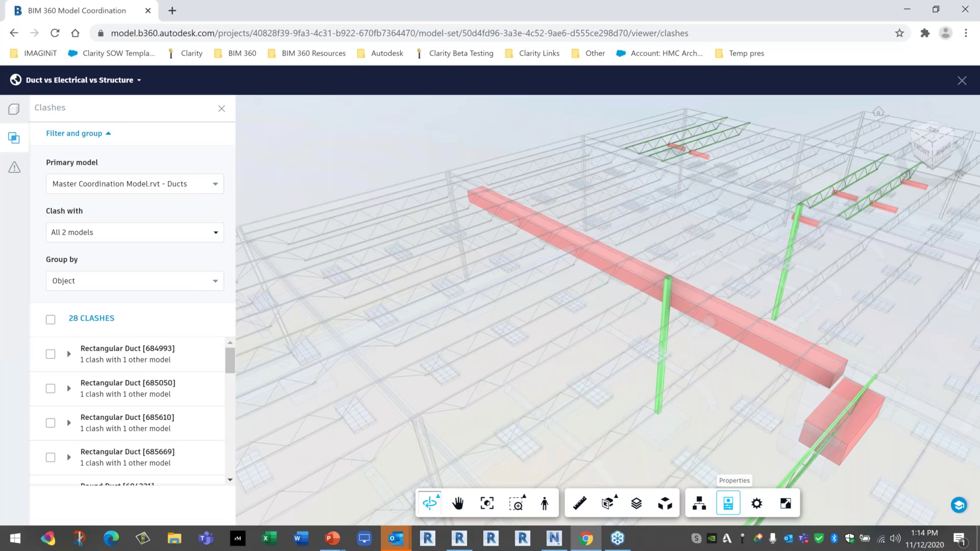
Switch to the PowerPoint slide show.
{"action": "key", "text": "alt+Tab"}
{"action": "key", "text": "alt+Tab"}
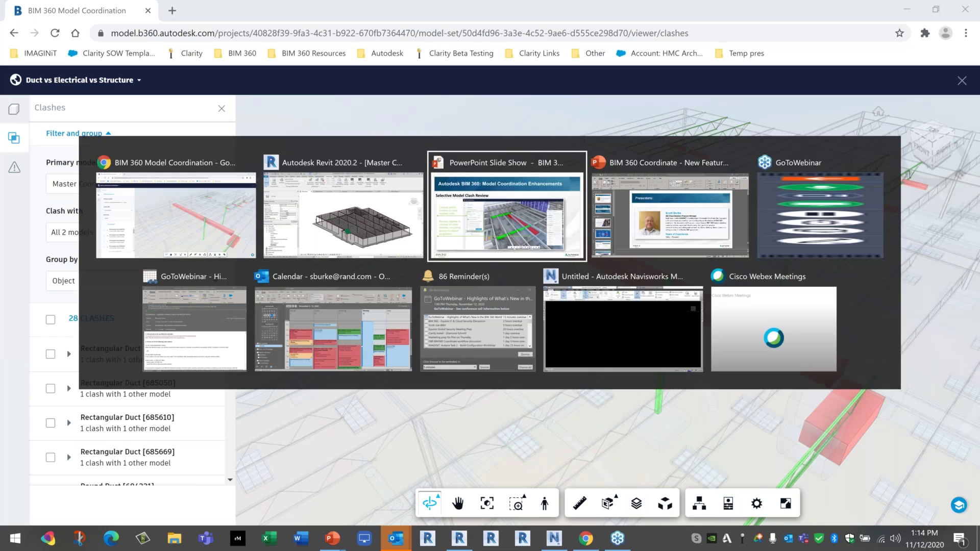
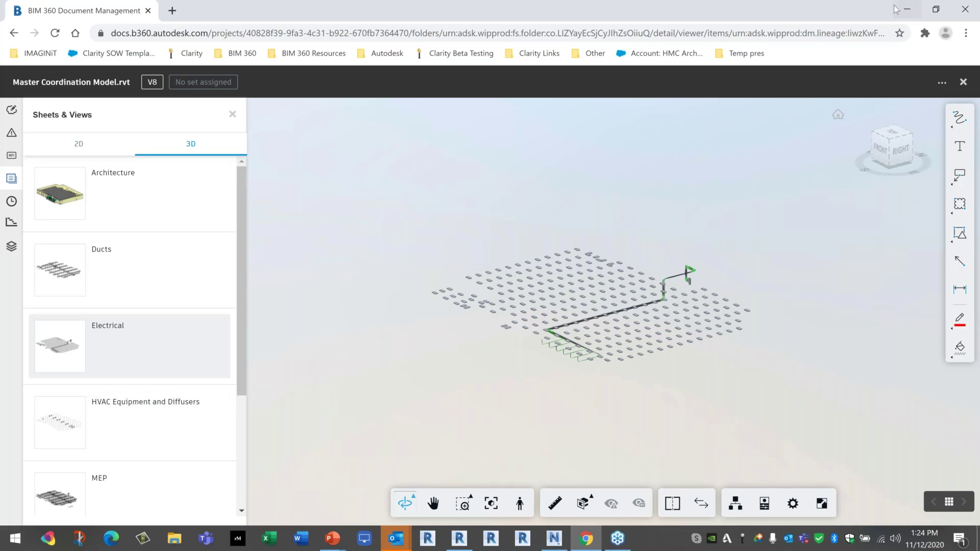
Close the Master Coordination Model.rvt viewer and switch to Navisworks Manage.
{"action": "left_click", "coordinate": [963, 82]}
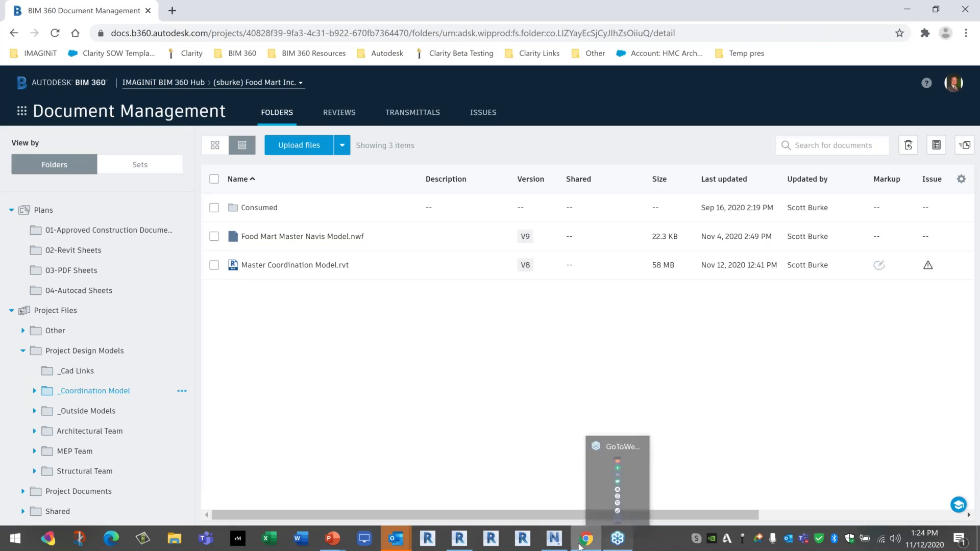
{"action": "left_click", "coordinate": [558, 546]}
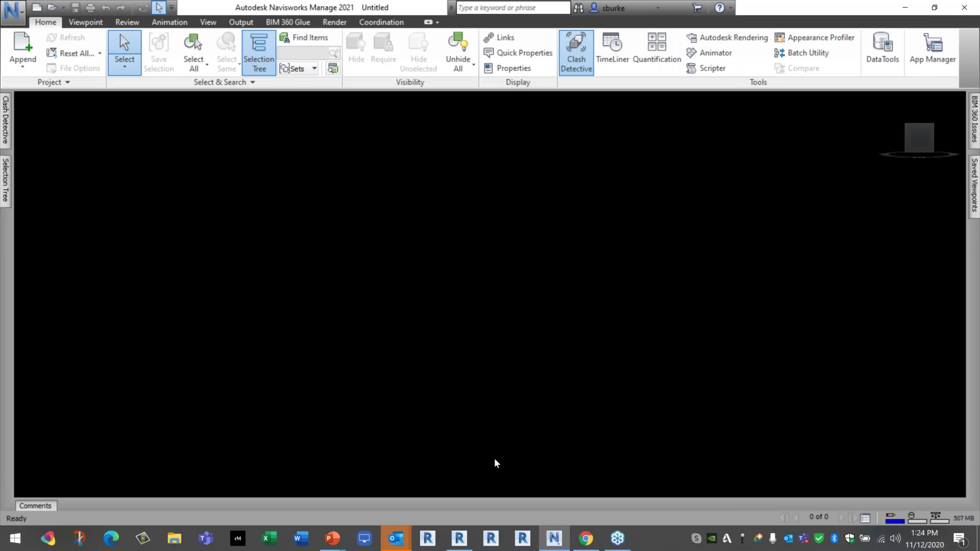
{"action": "left_click", "coordinate": [304, 23]}
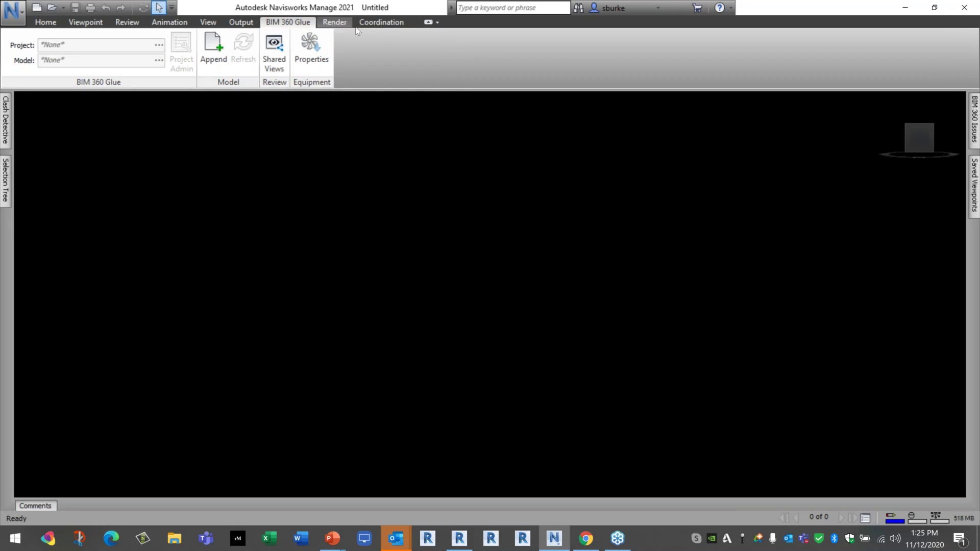
Browse the BIM 360 coordination models of the Food Mart Inc. project in the IMAGINiT BIM 360 Hub, using the Master Coordination Space.
{"action": "left_click", "coordinate": [380, 23]}
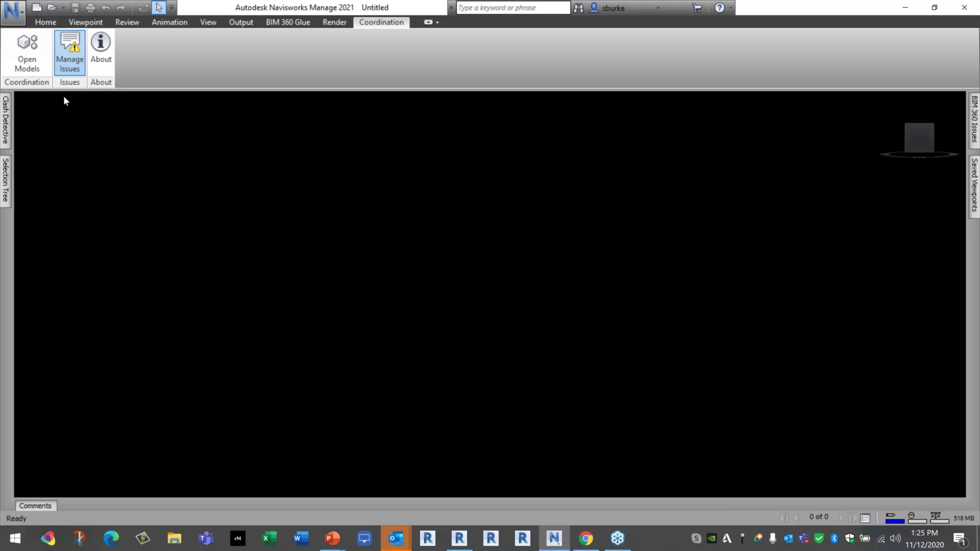
{"action": "left_click", "coordinate": [23, 54]}
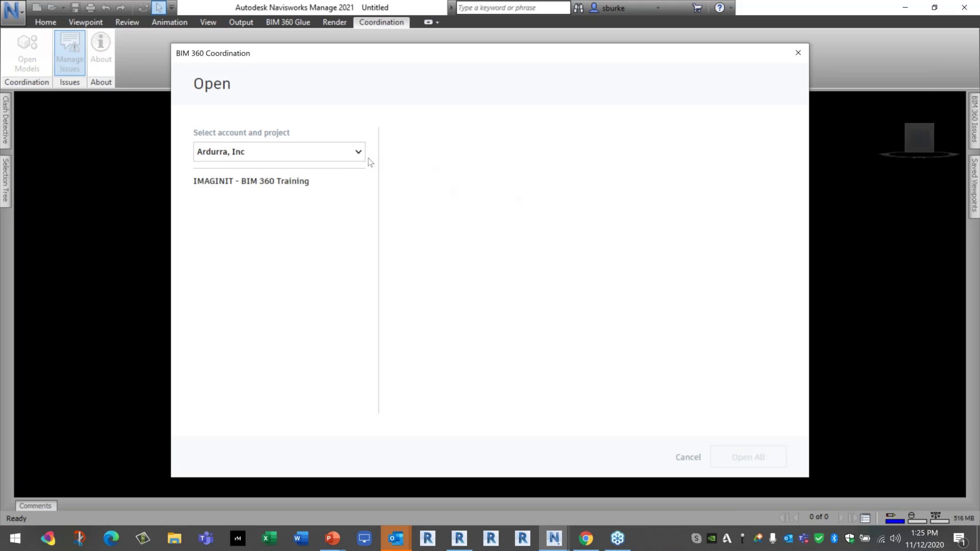
{"action": "left_click", "coordinate": [351, 158]}
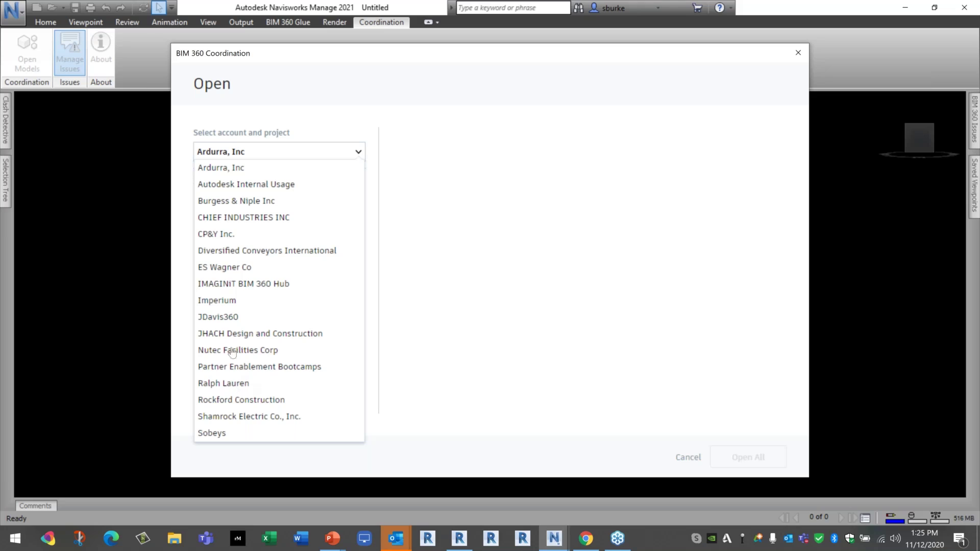
{"action": "left_click", "coordinate": [223, 284]}
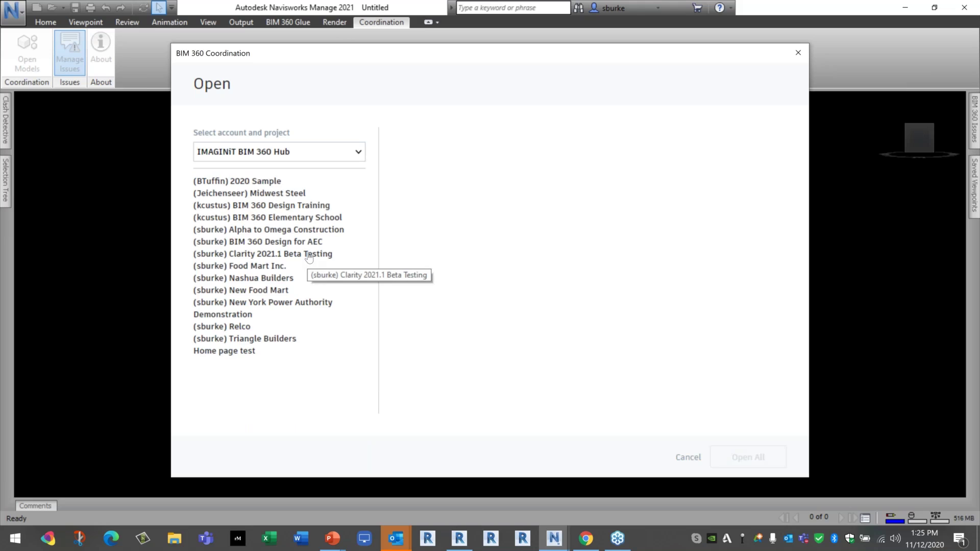
{"action": "left_click", "coordinate": [263, 266]}
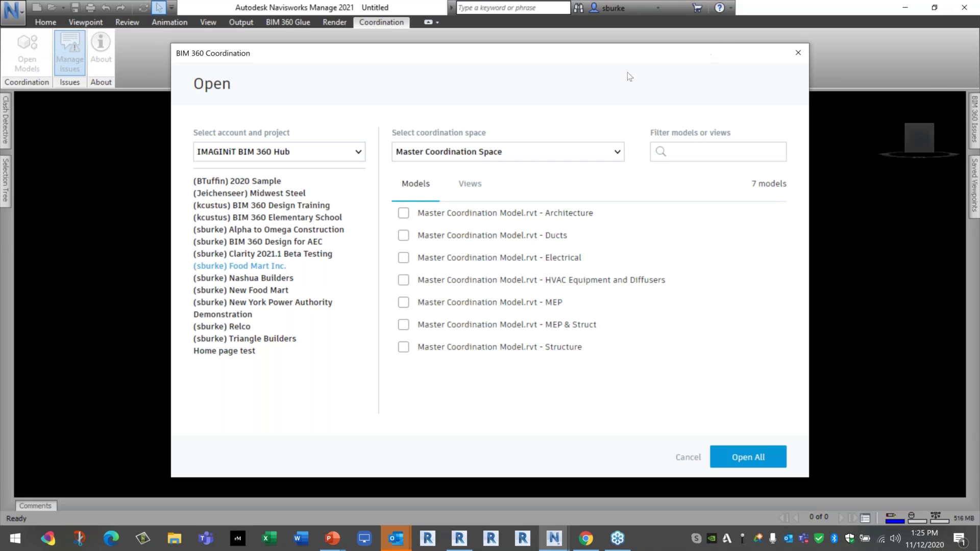
{"action": "left_click", "coordinate": [616, 154]}
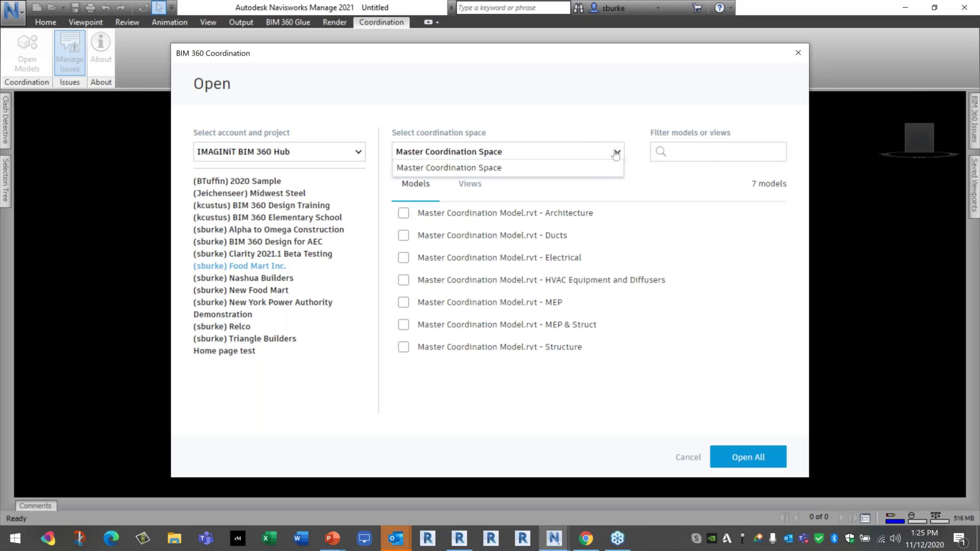
{"action": "left_click", "coordinate": [616, 153]}
{"action": "left_click", "coordinate": [616, 153]}
{"action": "left_click", "coordinate": [616, 154]}
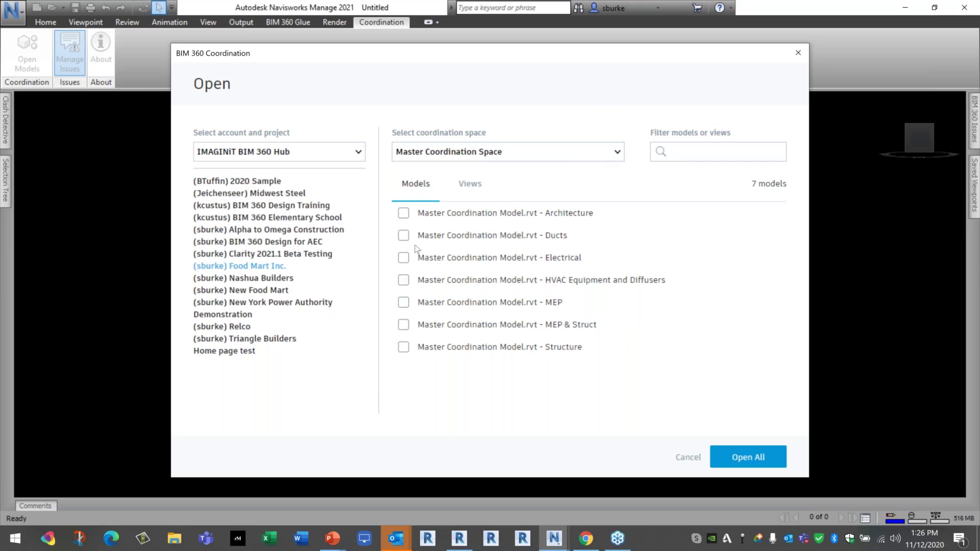
Select the Ducts, Structure, Electrical, Architecture, HVAC Equipment and Diffusers, MEP, and MEP & Struct models and open them together.
{"action": "left_click", "coordinate": [403, 236]}
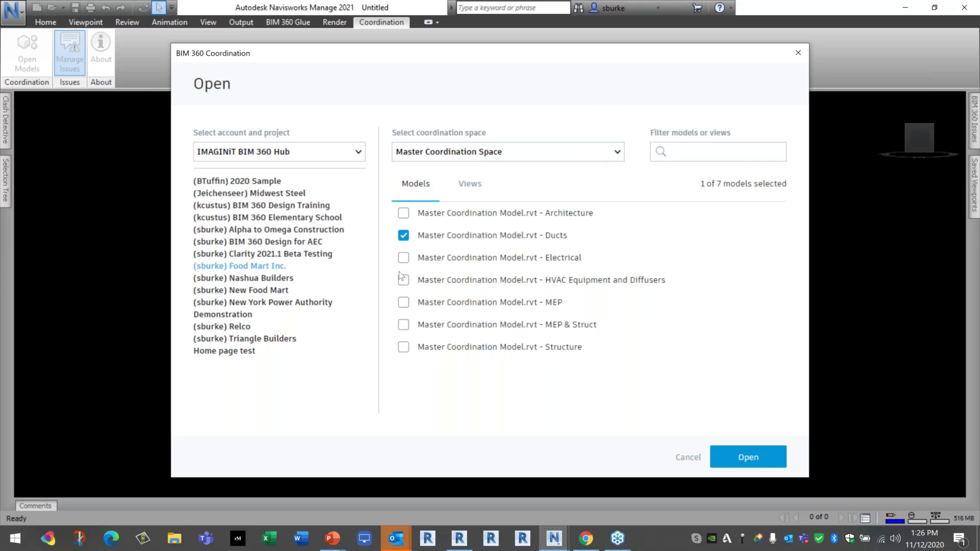
{"action": "left_click", "coordinate": [404, 349]}
{"action": "left_click", "coordinate": [403, 259]}
{"action": "left_click", "coordinate": [403, 213]}
{"action": "left_click", "coordinate": [403, 280]}
{"action": "left_click", "coordinate": [403, 302]}
{"action": "left_click", "coordinate": [403, 325]}
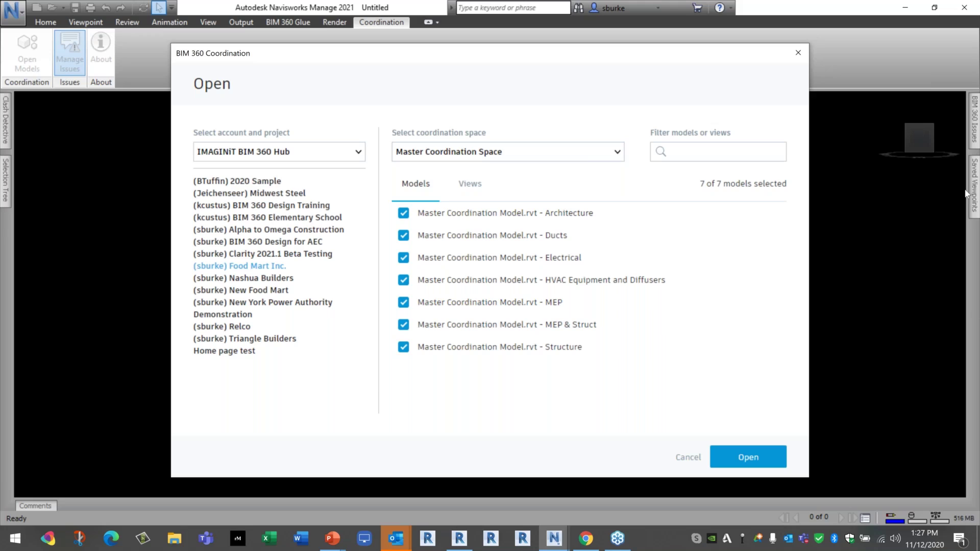
{"action": "left_click", "coordinate": [727, 154]}
{"action": "left_click", "coordinate": [764, 460]}
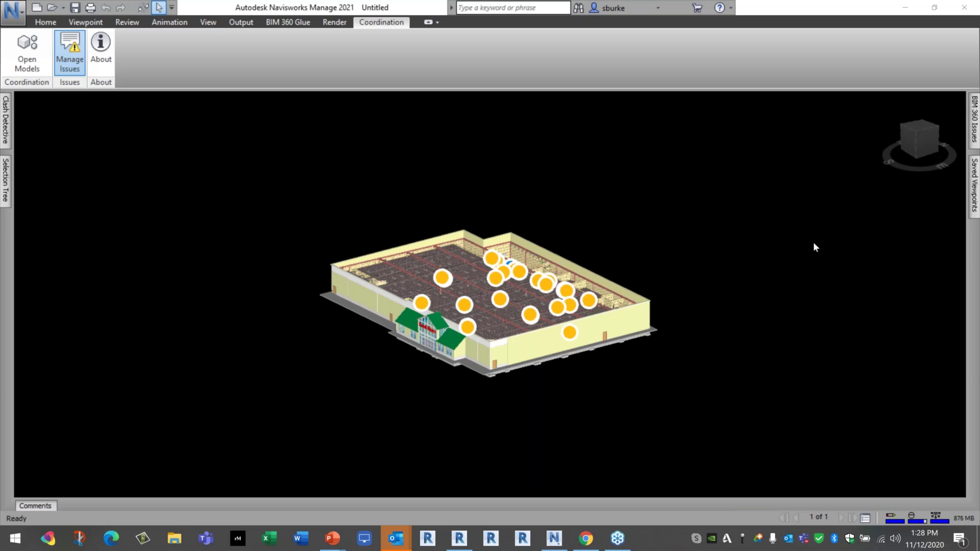
Show the Saved Viewpoints list and keep it pinned open.
{"action": "left_click", "coordinate": [974, 174]}
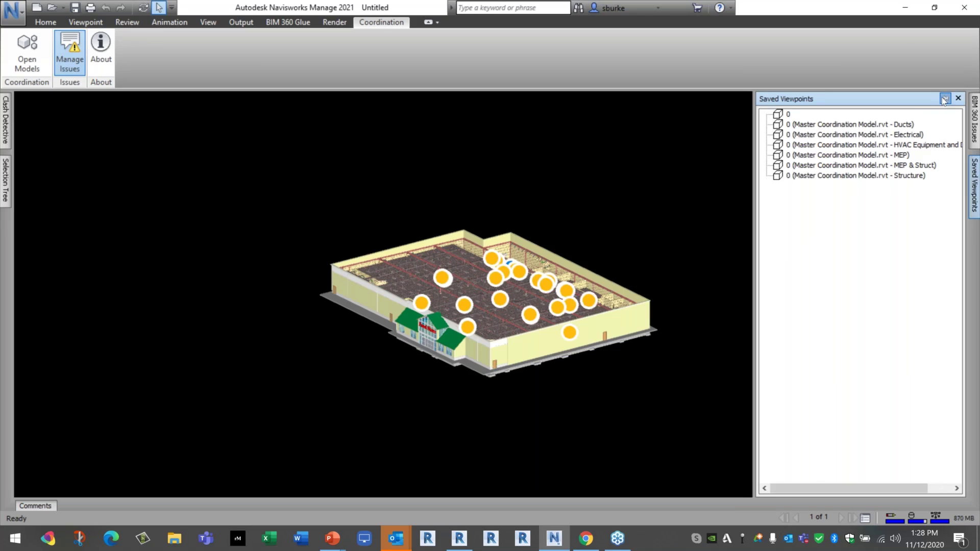
{"action": "left_click", "coordinate": [945, 99]}
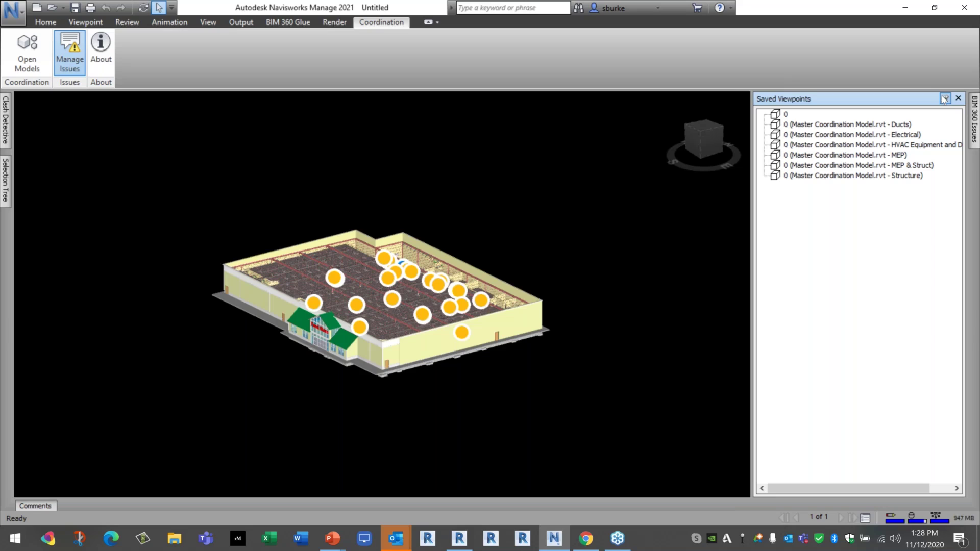
Save the combined model as Untitled.nwf in the project's _Coordination Model folder.
{"action": "left_click", "coordinate": [14, 14]}
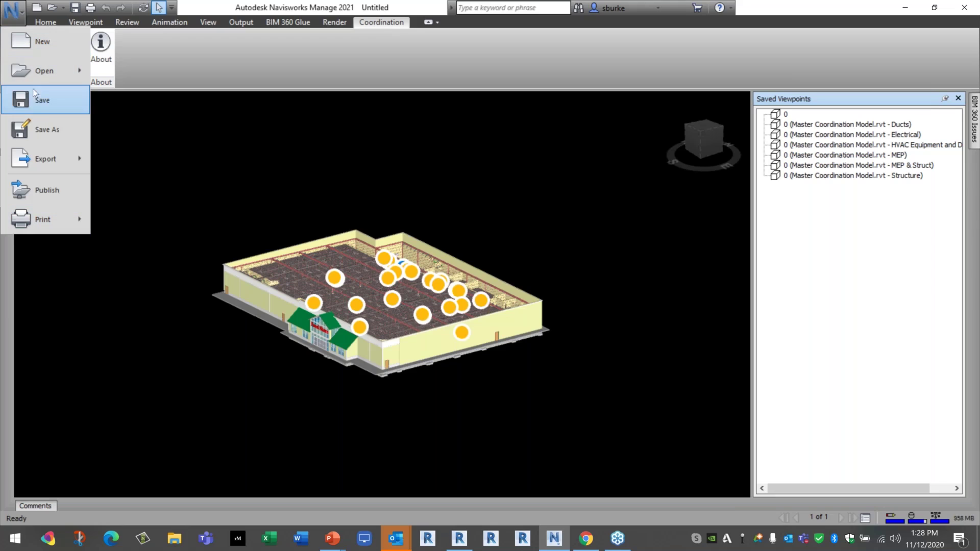
{"action": "left_click", "coordinate": [47, 117]}
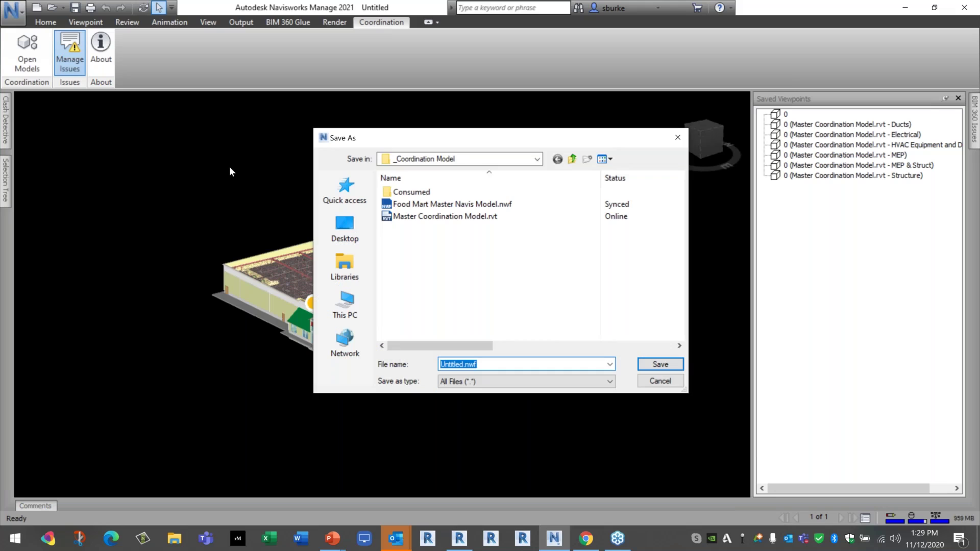
{"action": "left_click", "coordinate": [538, 160]}
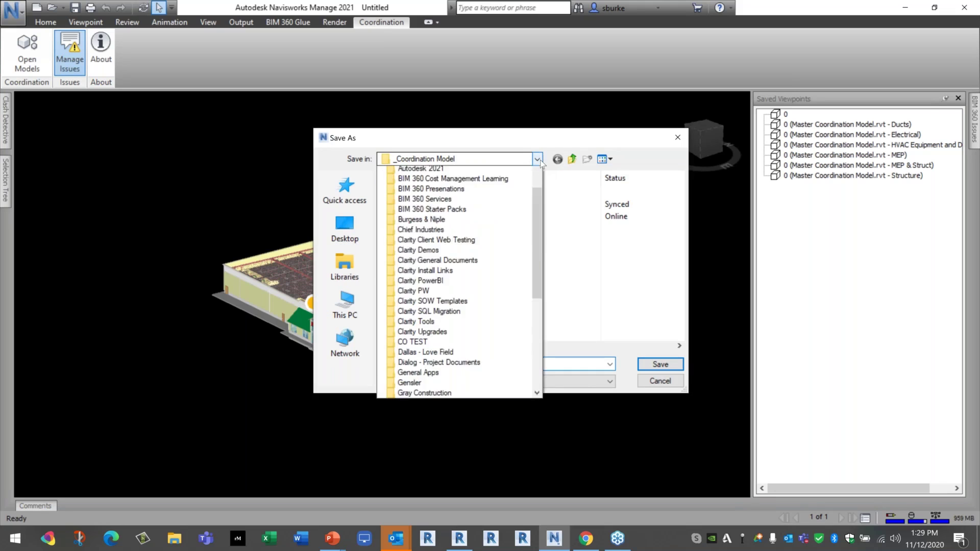
{"action": "scroll", "coordinate": [507, 240], "scroll_direction": "up", "scroll_amount": 8}
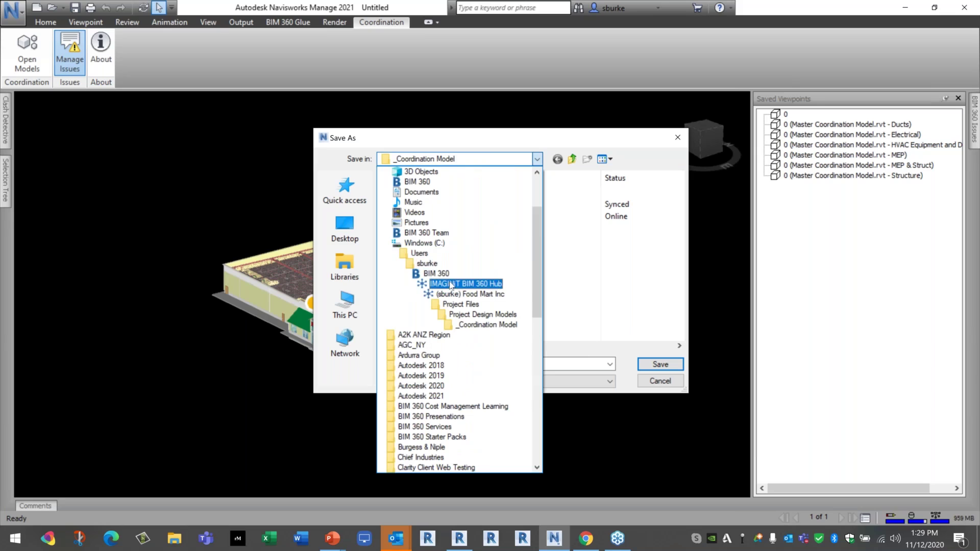
{"action": "left_click", "coordinate": [483, 326]}
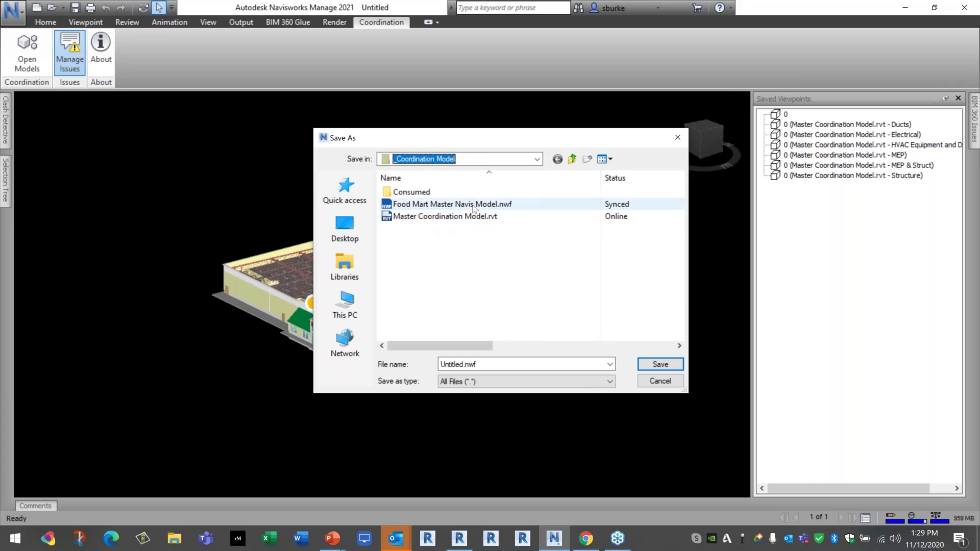
{"action": "left_click", "coordinate": [486, 364]}
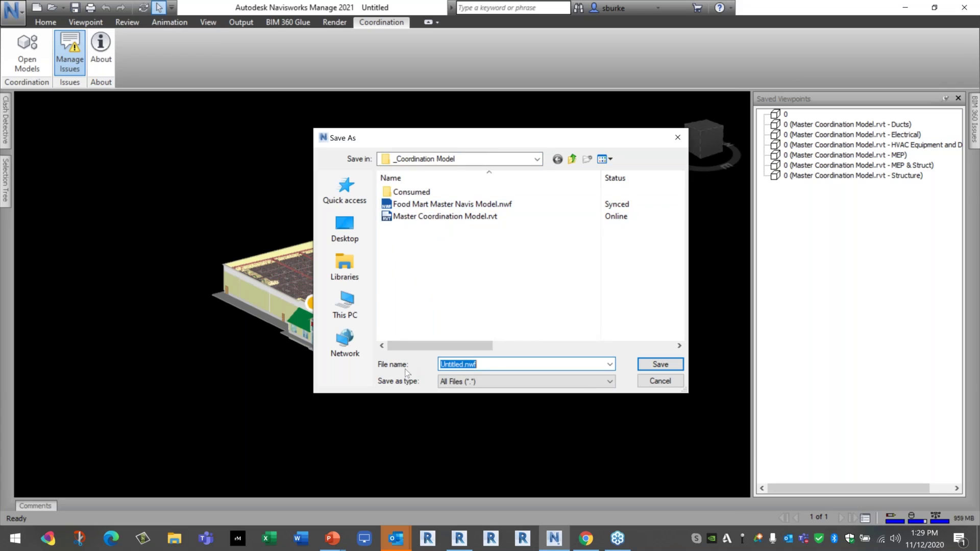
{"action": "left_click", "coordinate": [657, 366]}
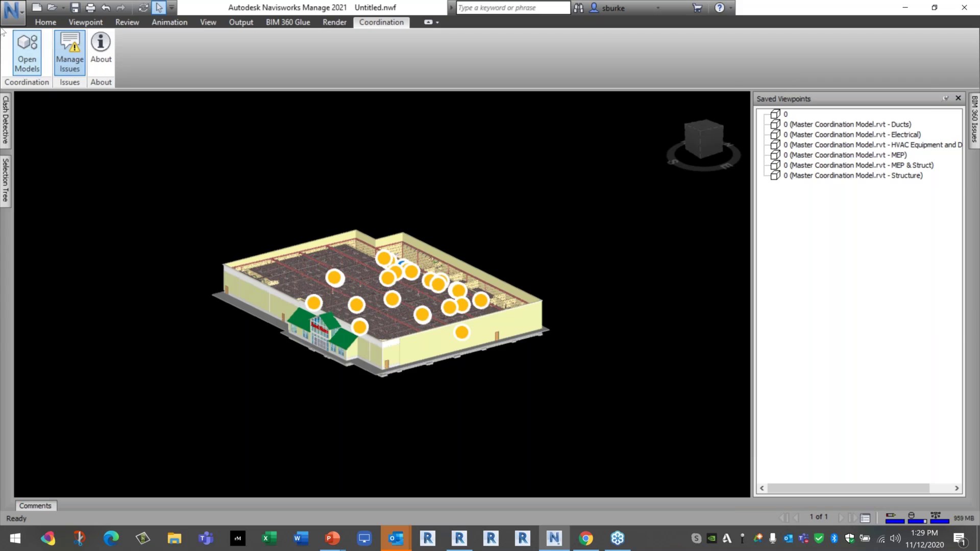
Open Food Mart Master Navis Model.nwf from the _Coordination Model folder.
{"action": "left_click", "coordinate": [11, 14]}
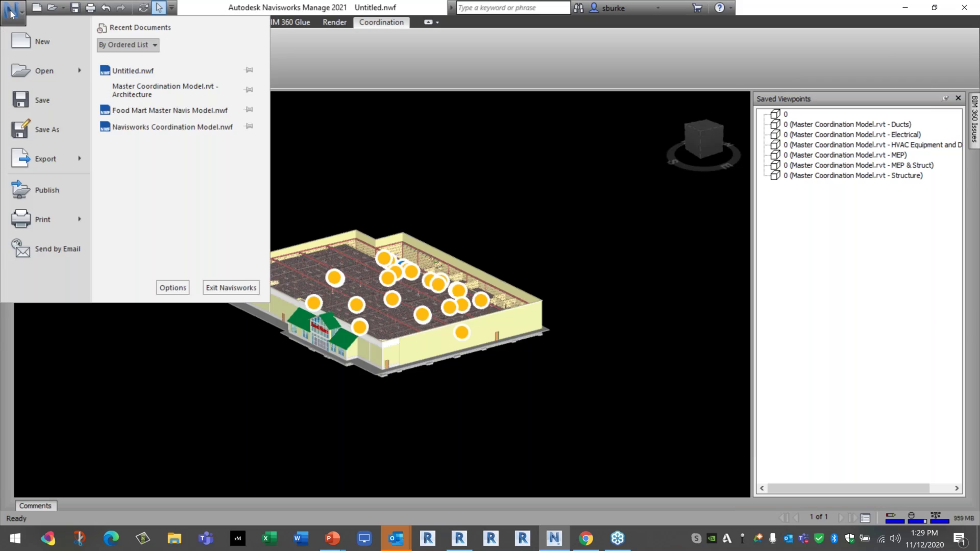
{"action": "left_click", "coordinate": [32, 78]}
{"action": "left_click", "coordinate": [442, 205]}
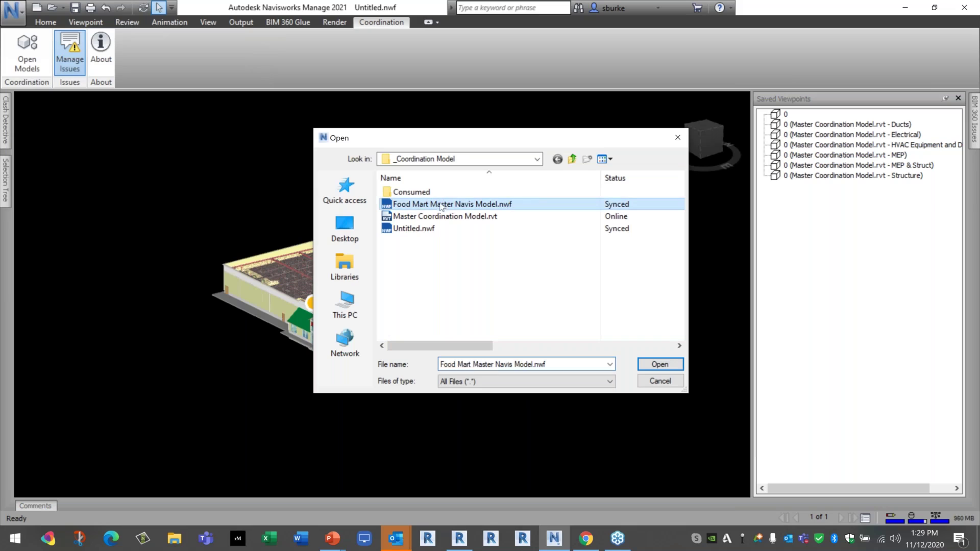
{"action": "left_click", "coordinate": [659, 364]}
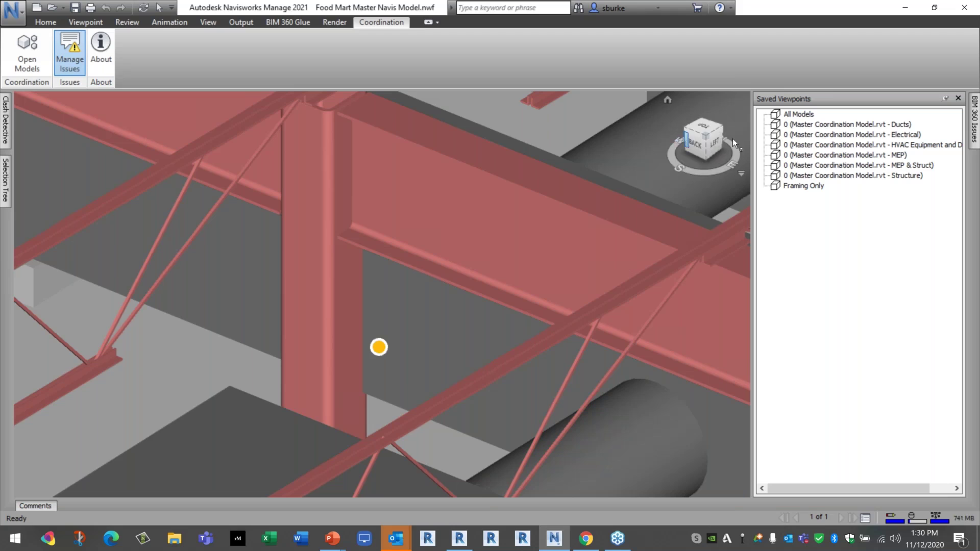
Step through the Ducts, Electrical, HVAC Equipment, MEP, and MEP & Struct saved viewpoints, and inspect the combined model from a lower angle.
{"action": "left_click", "coordinate": [805, 128]}
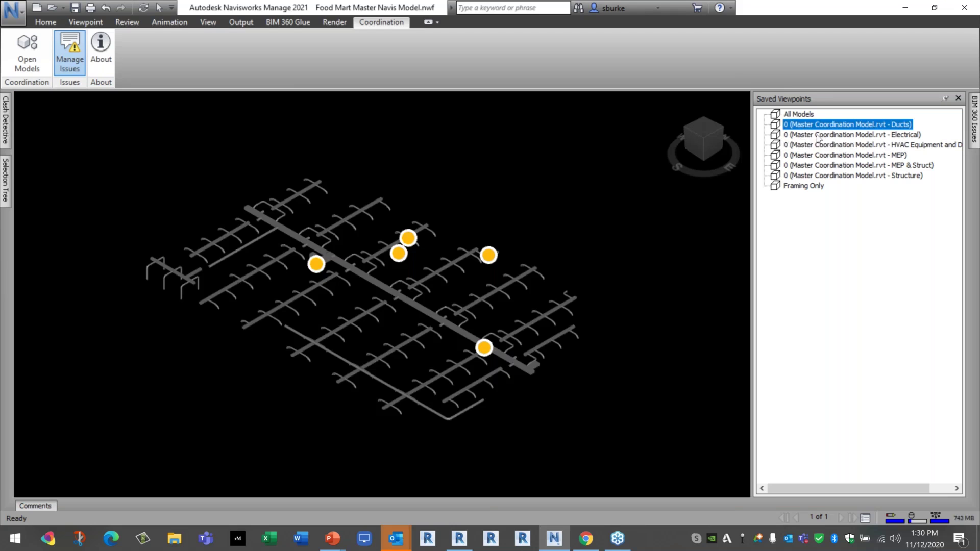
{"action": "left_click", "coordinate": [818, 136]}
{"action": "left_click", "coordinate": [817, 146]}
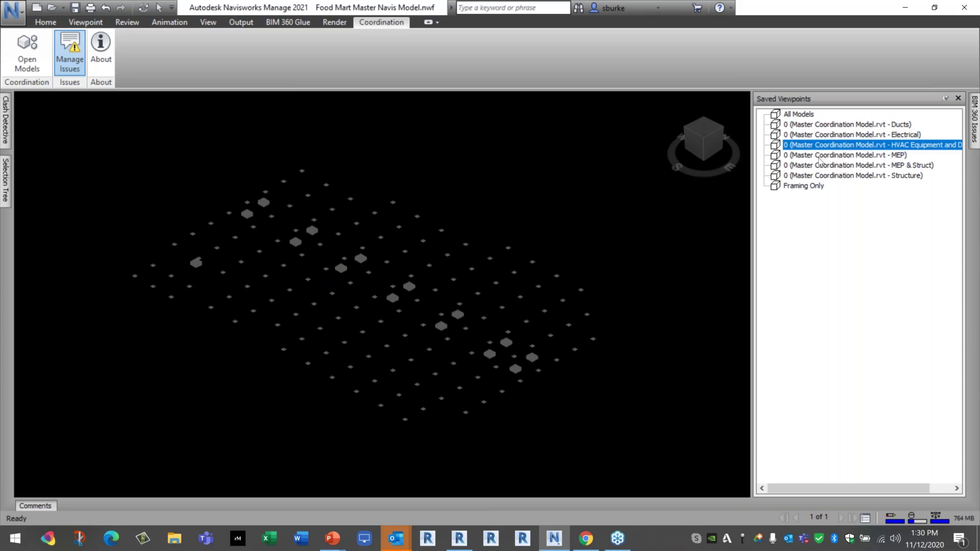
{"action": "left_click", "coordinate": [819, 156]}
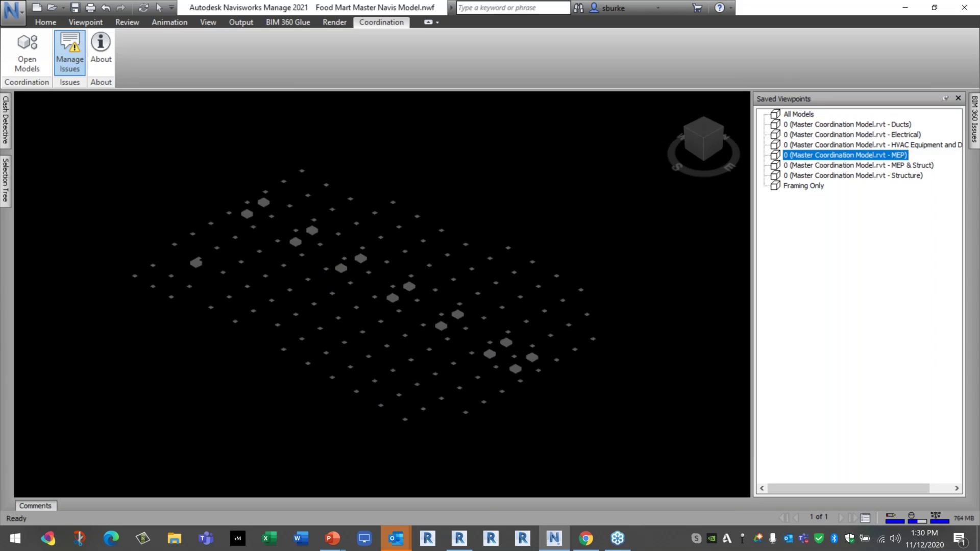
{"action": "left_click", "coordinate": [837, 168]}
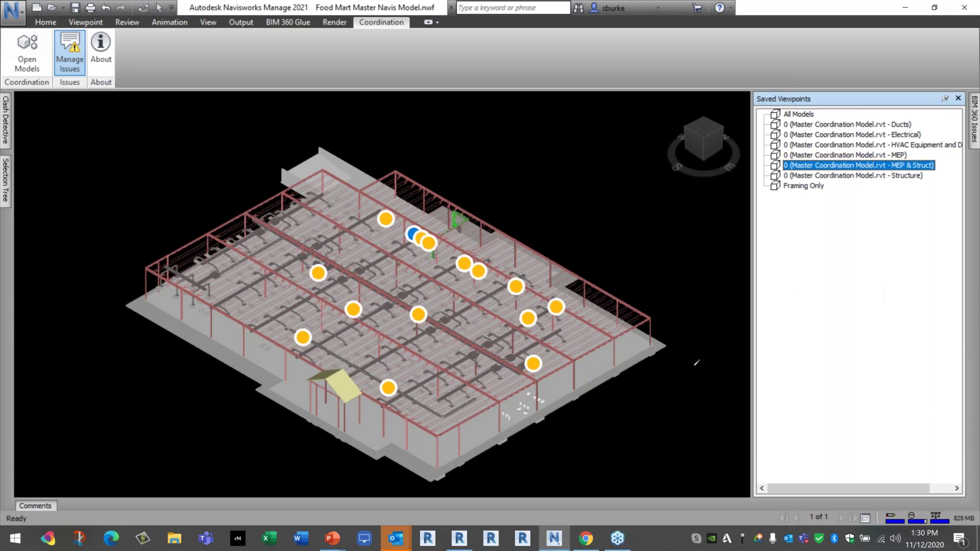
{"action": "middle_click_drag", "start_coordinate": [382, 295], "coordinate": [665, 359], "text": "shift"}
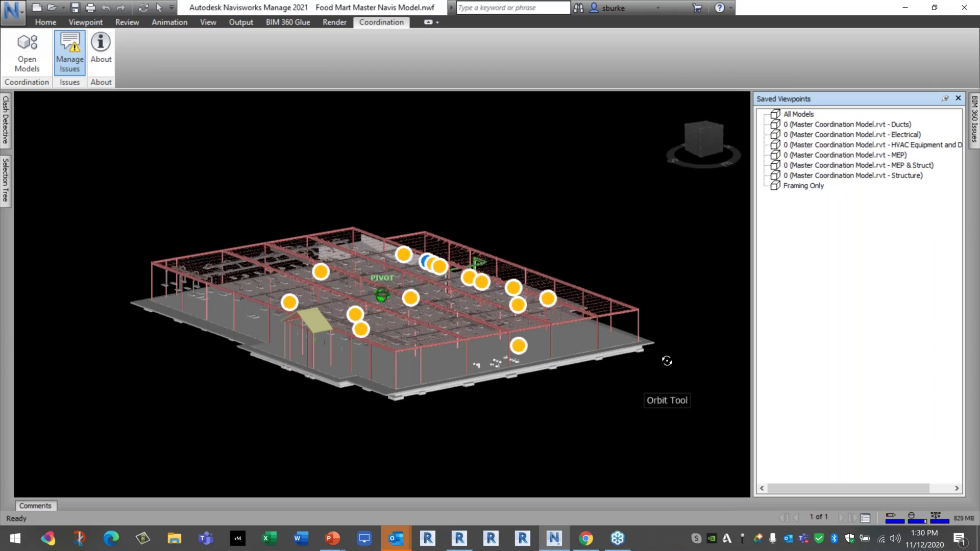
Pin Clash Detective open, widen it, run the MEP vs Structure test and show its results.
{"action": "left_click", "coordinate": [6, 132]}
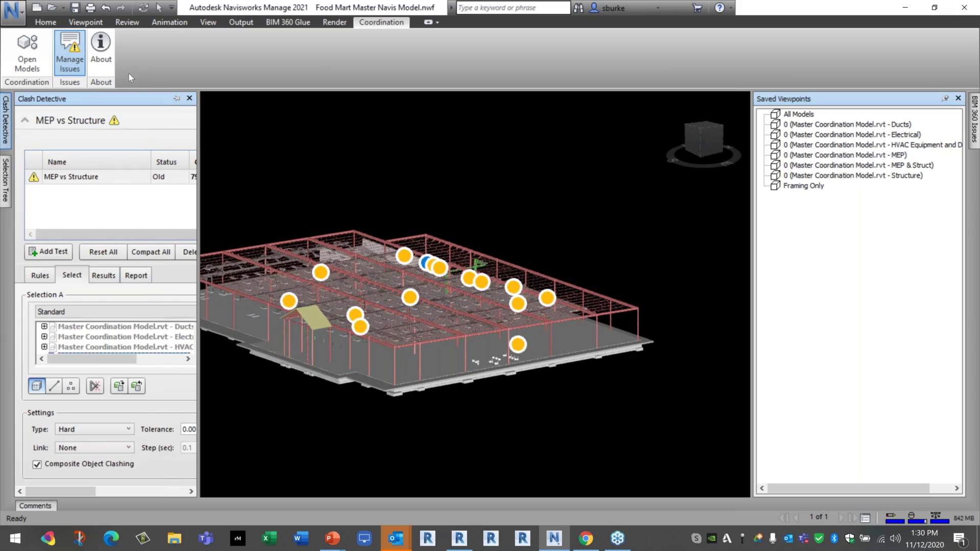
{"action": "left_click", "coordinate": [176, 99]}
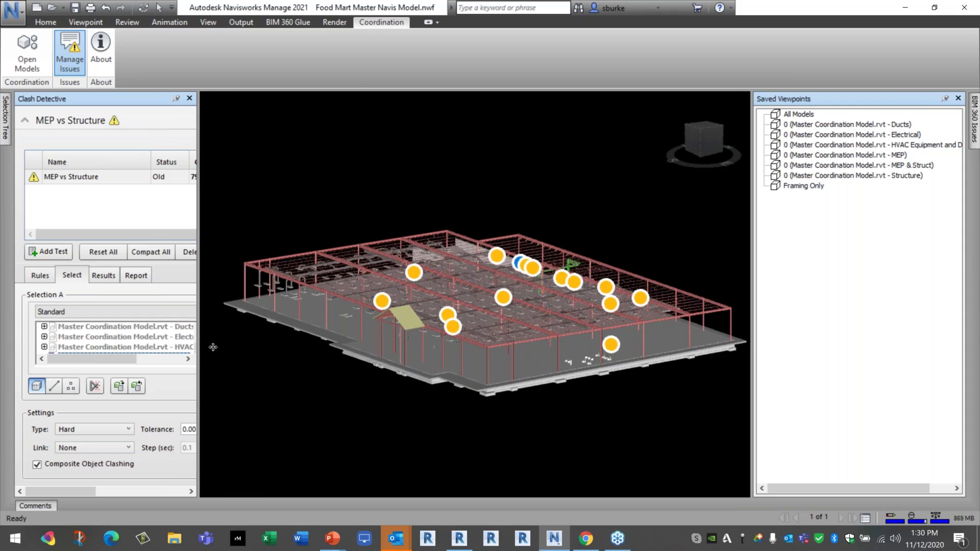
{"action": "left_click_drag", "start_coordinate": [331, 354], "coordinate": [331, 354]}
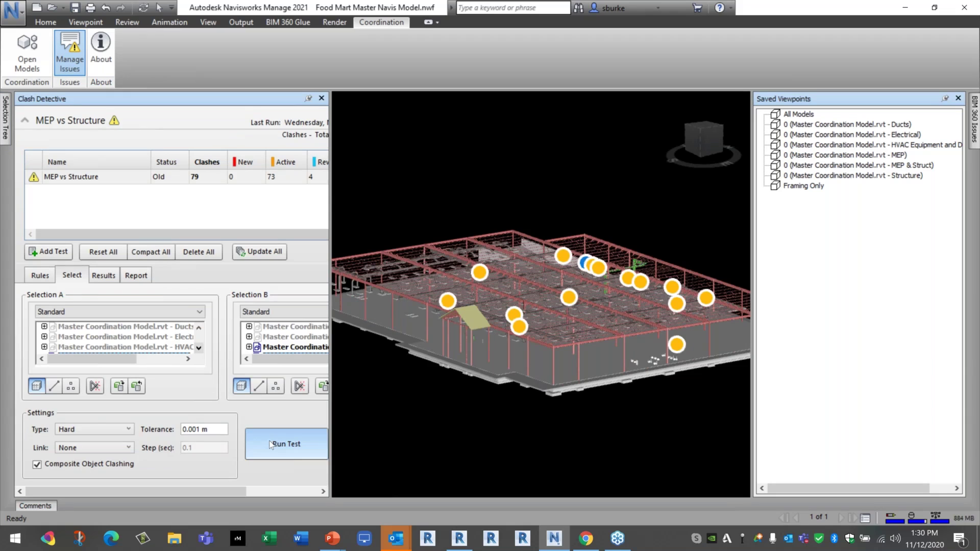
{"action": "left_click", "coordinate": [121, 277]}
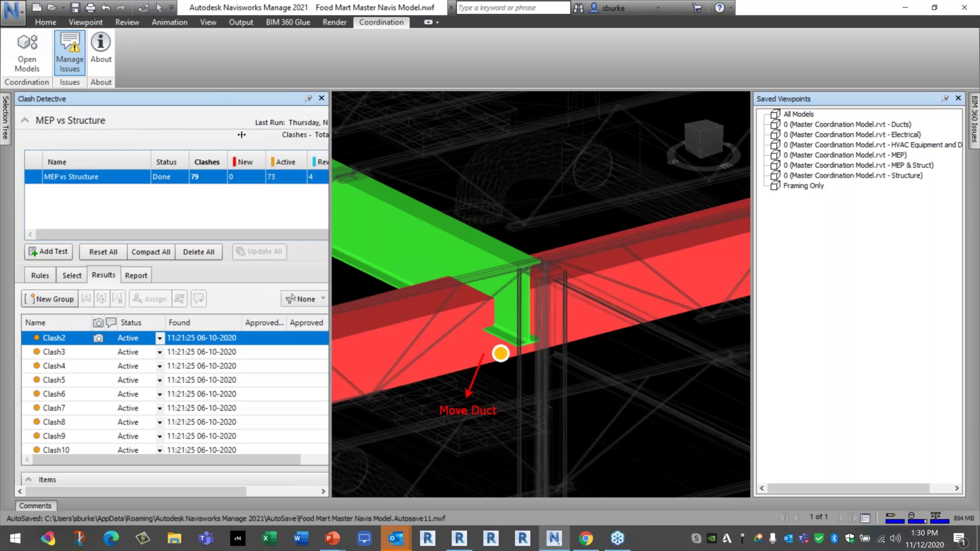
Narrow the Clash Detective pane and review individual clash results, including Clash4, Clash10, Clash21 and Clash17.
{"action": "left_click_drag", "start_coordinate": [242, 134], "coordinate": [241, 134]}
{"action": "left_click", "coordinate": [65, 365]}
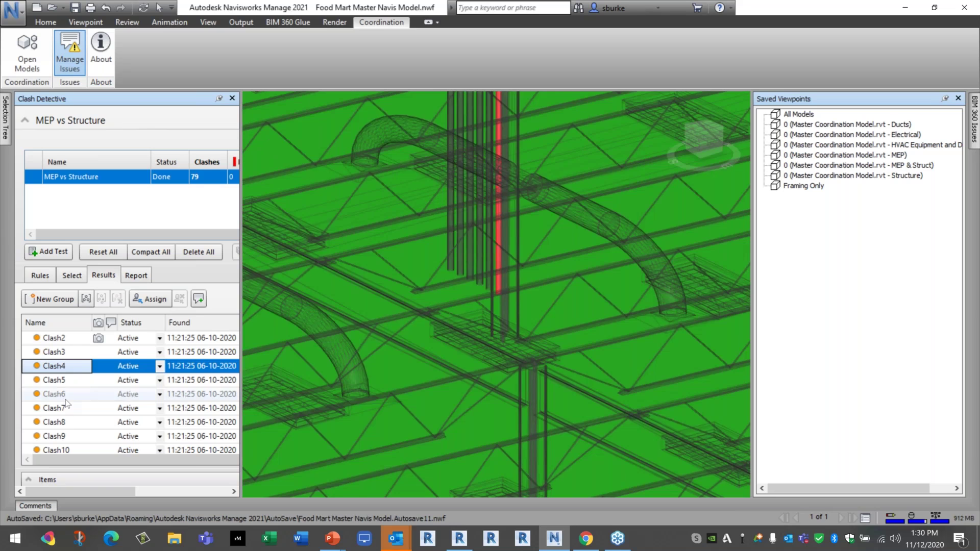
{"action": "left_click", "coordinate": [65, 401]}
{"action": "left_click", "coordinate": [70, 449]}
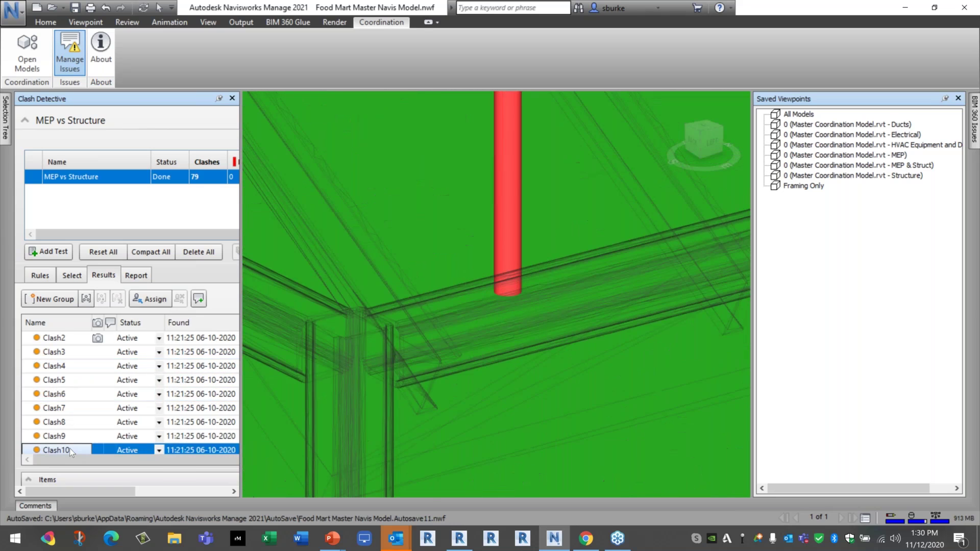
{"action": "scroll", "coordinate": [69, 448], "scroll_direction": "down", "scroll_amount": 3}
{"action": "left_click", "coordinate": [69, 420]}
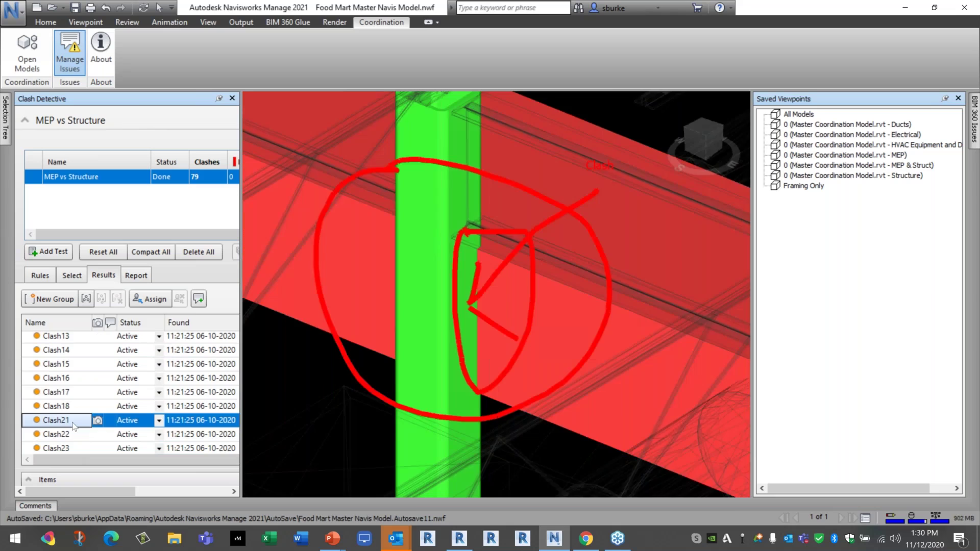
{"action": "left_click", "coordinate": [74, 393]}
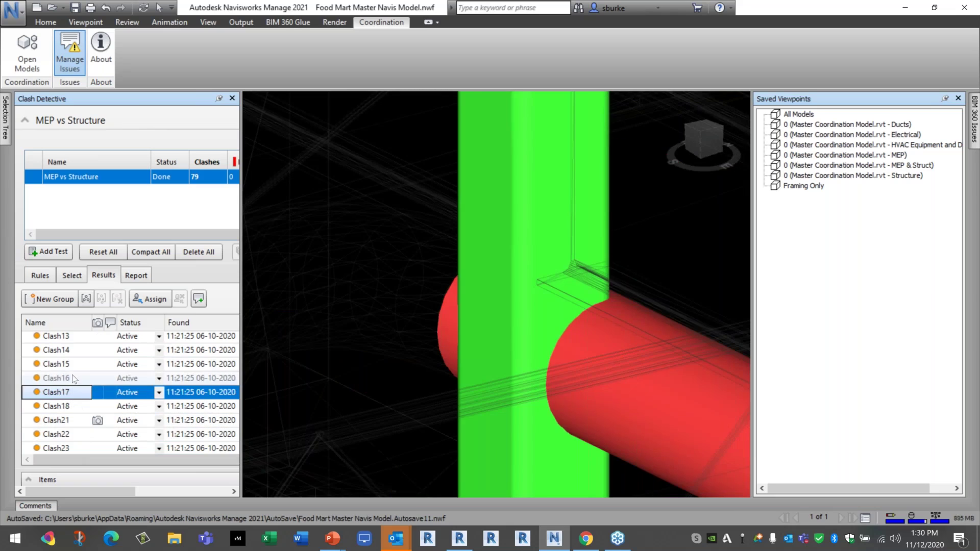
Show Clash16 and orbit around to the other side of the column to frame the round duct cutting through it.
{"action": "left_click", "coordinate": [75, 379]}
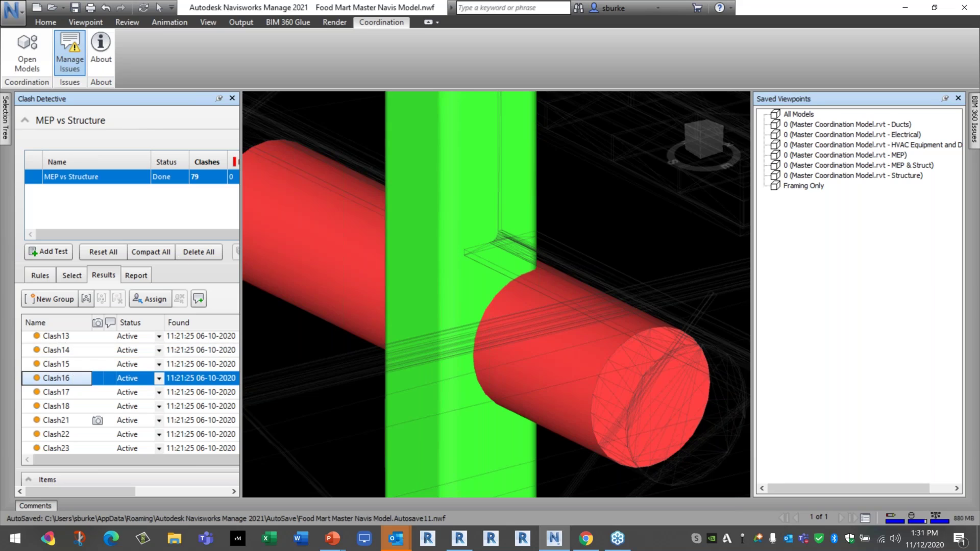
{"action": "scroll", "coordinate": [557, 328], "scroll_direction": "down", "scroll_amount": 1}
{"action": "scroll", "coordinate": [557, 327], "scroll_direction": "down", "scroll_amount": 3}
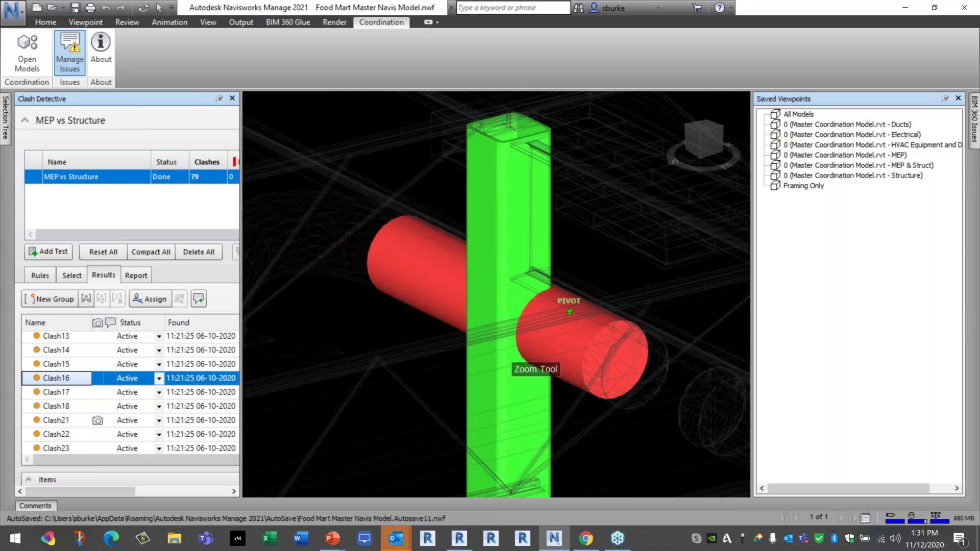
{"action": "middle_click_drag", "start_coordinate": [608, 335], "coordinate": [486, 307], "text": "shift"}
{"action": "scroll", "coordinate": [504, 360], "scroll_direction": "up", "scroll_amount": 2}
{"action": "middle_click_drag", "start_coordinate": [504, 360], "coordinate": [528, 367]}
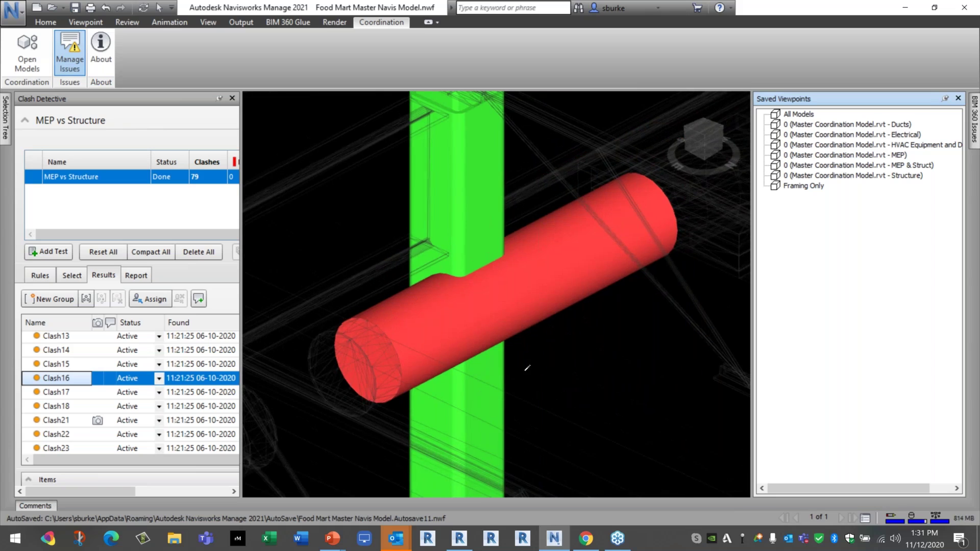
Draw a red redline arrow from the duct at the column diagonally down to the empty area beside it, redrawing the first attempt.
{"action": "left_click", "coordinate": [120, 26]}
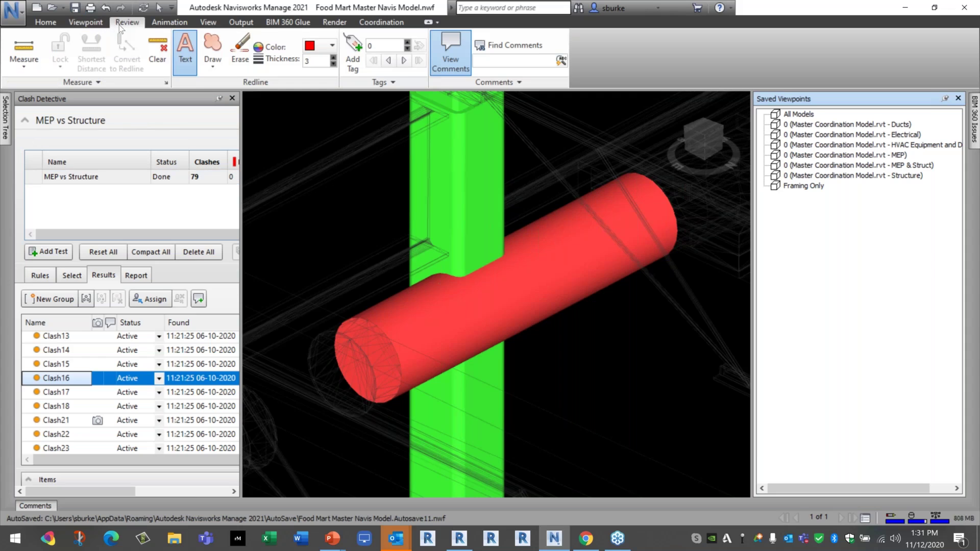
{"action": "left_click", "coordinate": [182, 58]}
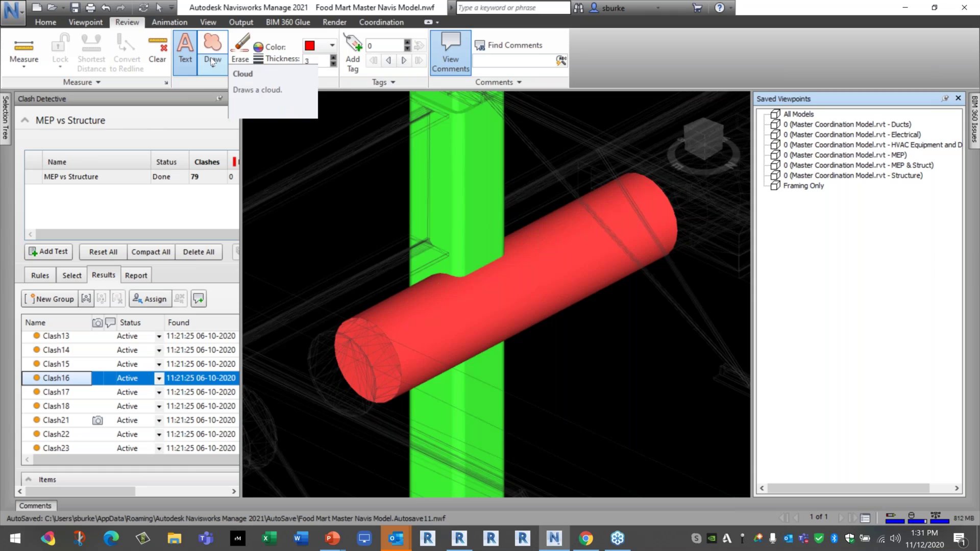
{"action": "left_click", "coordinate": [217, 65]}
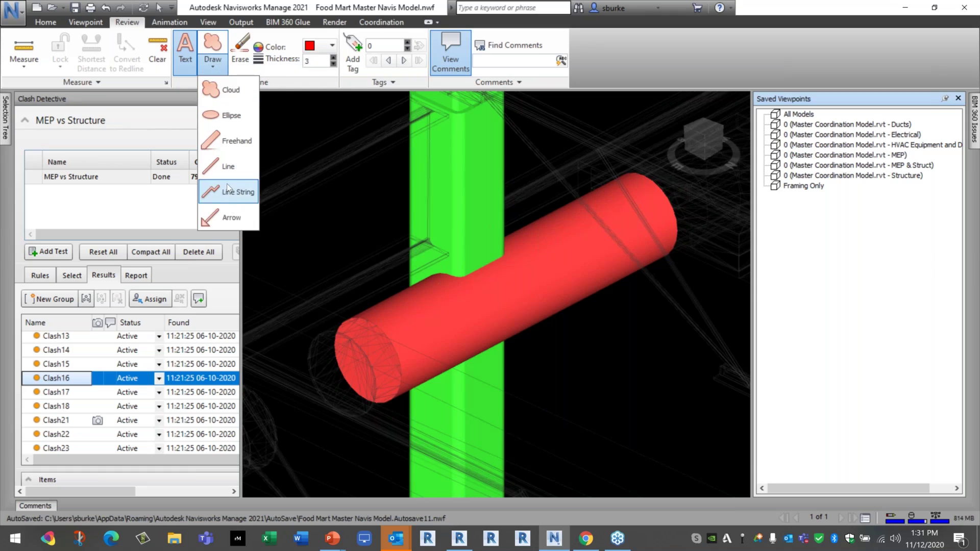
{"action": "left_click", "coordinate": [225, 217]}
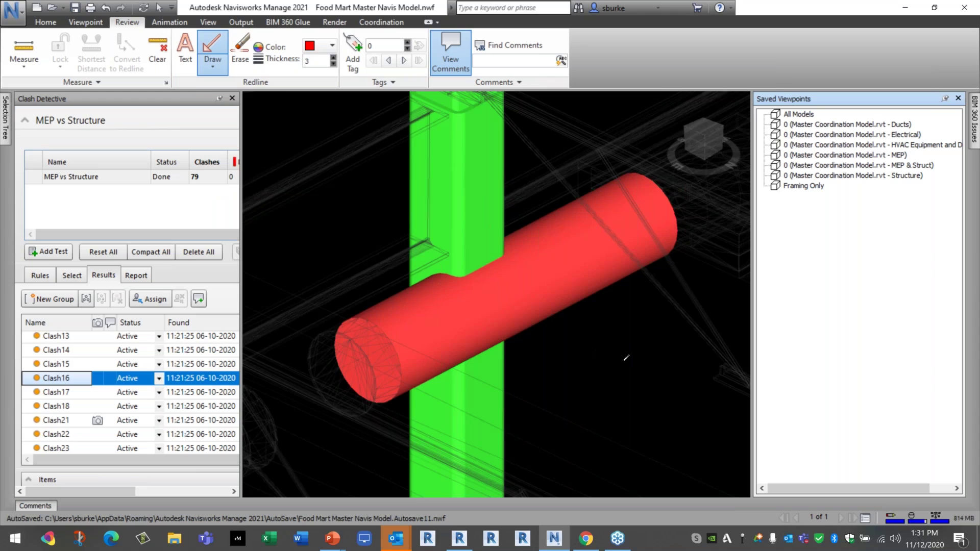
{"action": "left_click_drag", "start_coordinate": [493, 298], "coordinate": [607, 366]}
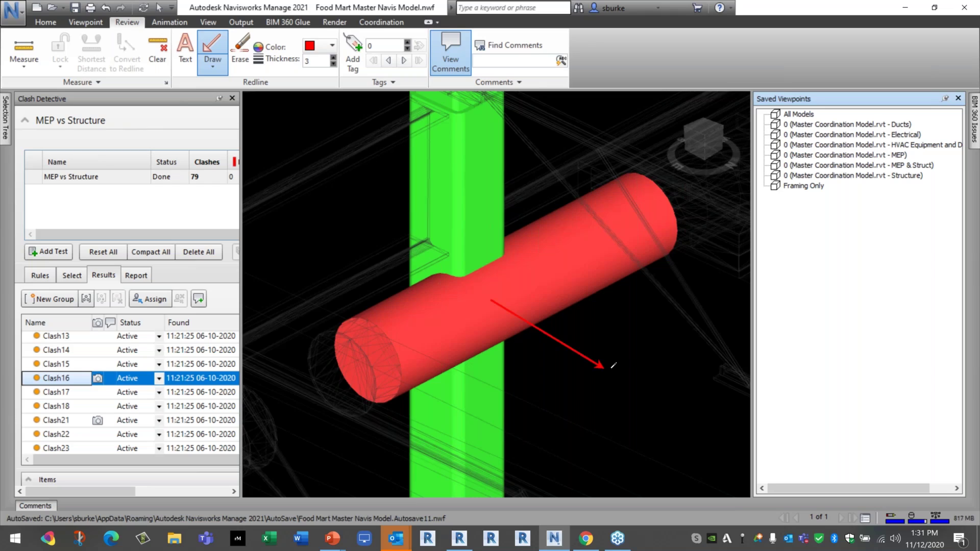
{"action": "key", "text": "ctrl+z"}
{"action": "left_click_drag", "start_coordinate": [588, 378], "coordinate": [587, 379]}
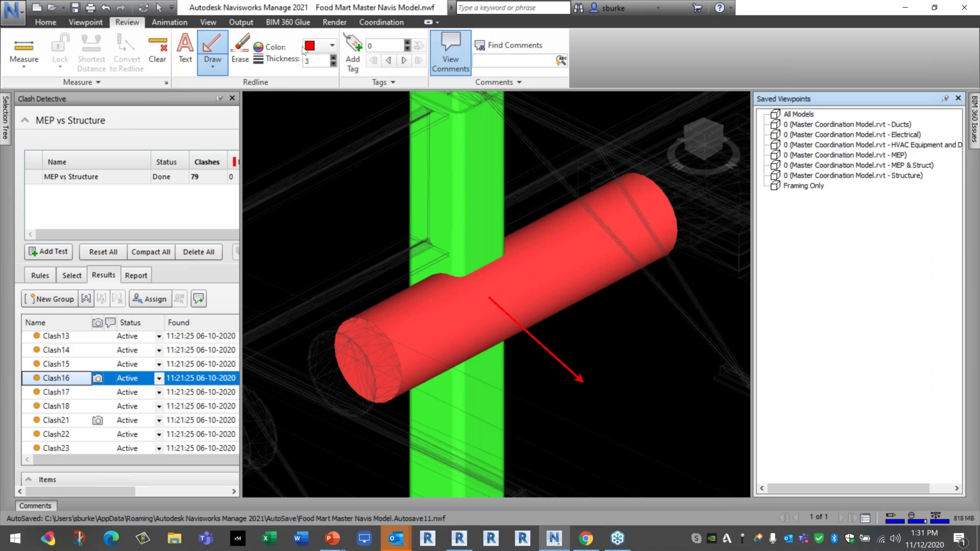
Add the redline text "Need to Move Duct" beside the arrowhead.
{"action": "left_click", "coordinate": [185, 49]}
{"action": "left_click", "coordinate": [597, 390]}
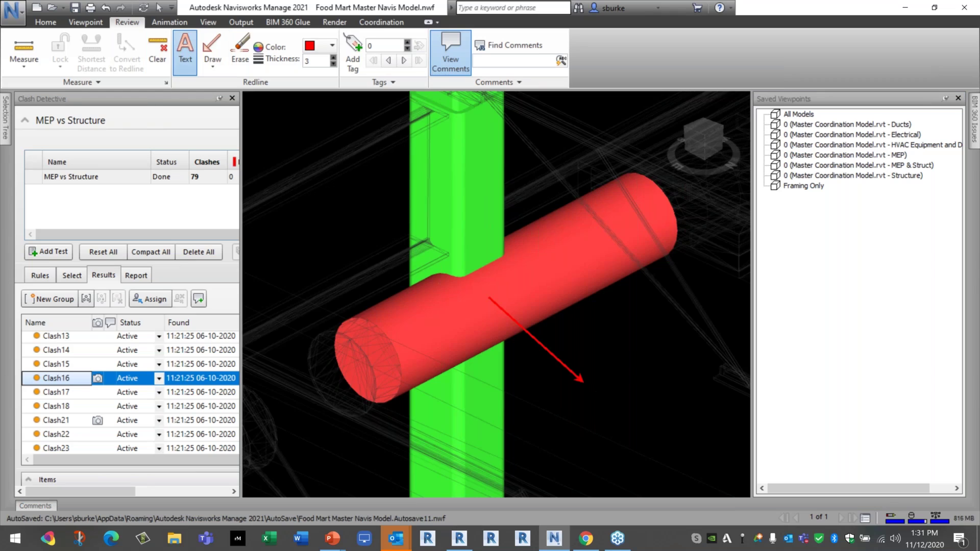
{"action": "type", "text": "Need to"}
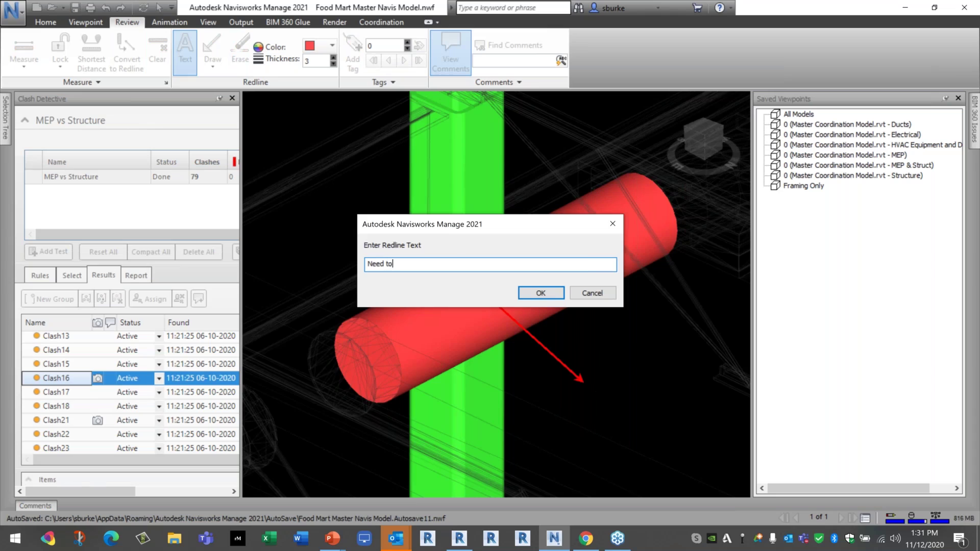
{"action": "type", "text": " Move Duct"}
{"action": "key", "text": "Return"}
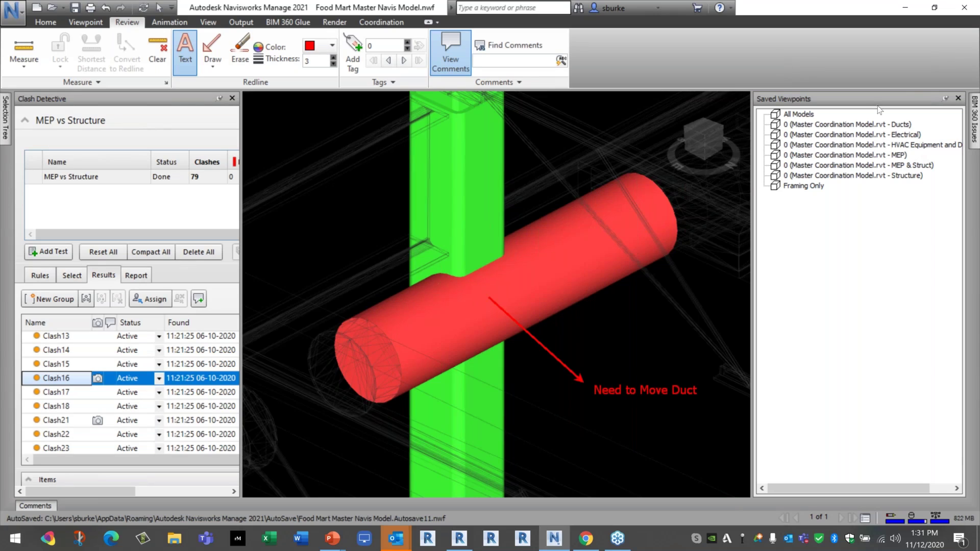
Auto-hide Saved Viewpoints, pin BIM 360 Issues open and narrow it so the redlined clash stays in view.
{"action": "left_click", "coordinate": [945, 99]}
{"action": "mouse_move", "coordinate": [975, 132]}
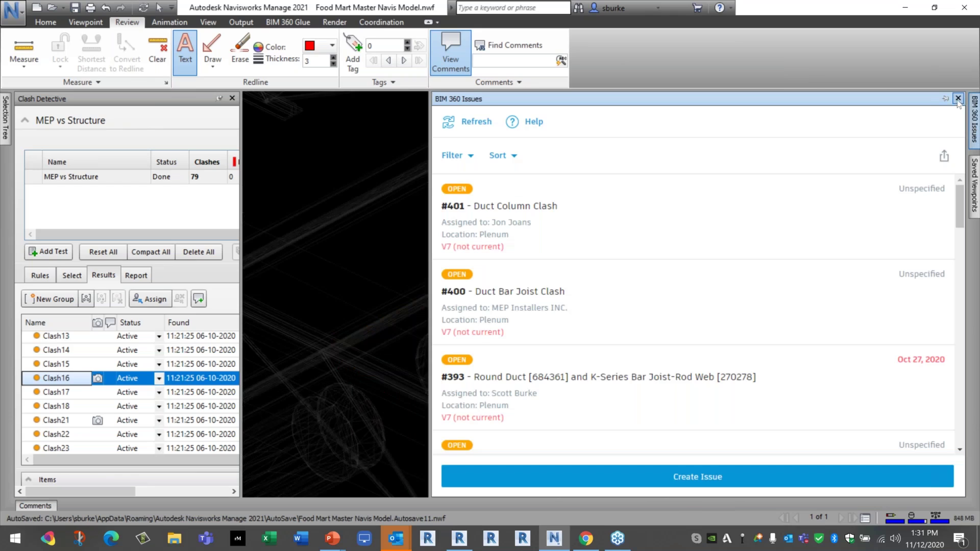
{"action": "left_click", "coordinate": [946, 99]}
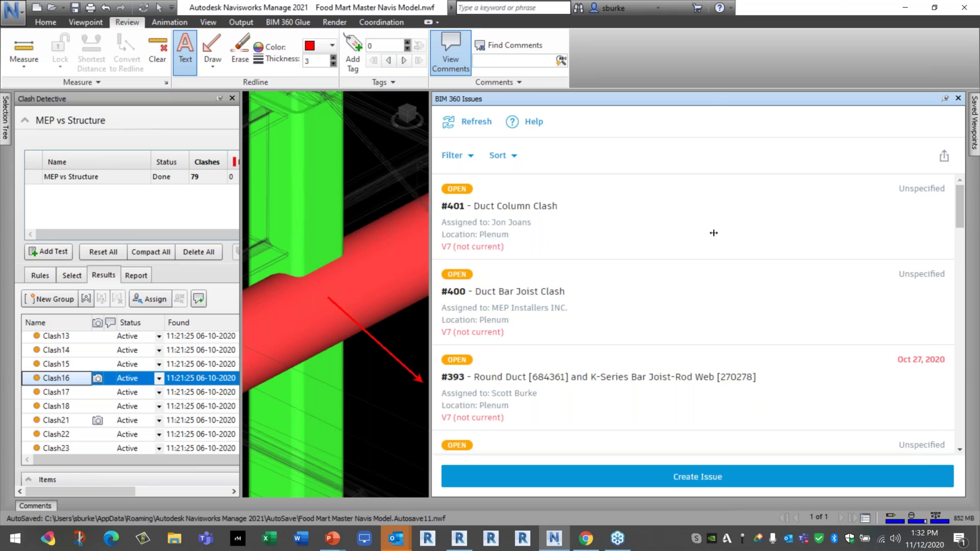
{"action": "left_click_drag", "start_coordinate": [713, 233], "coordinate": [714, 233]}
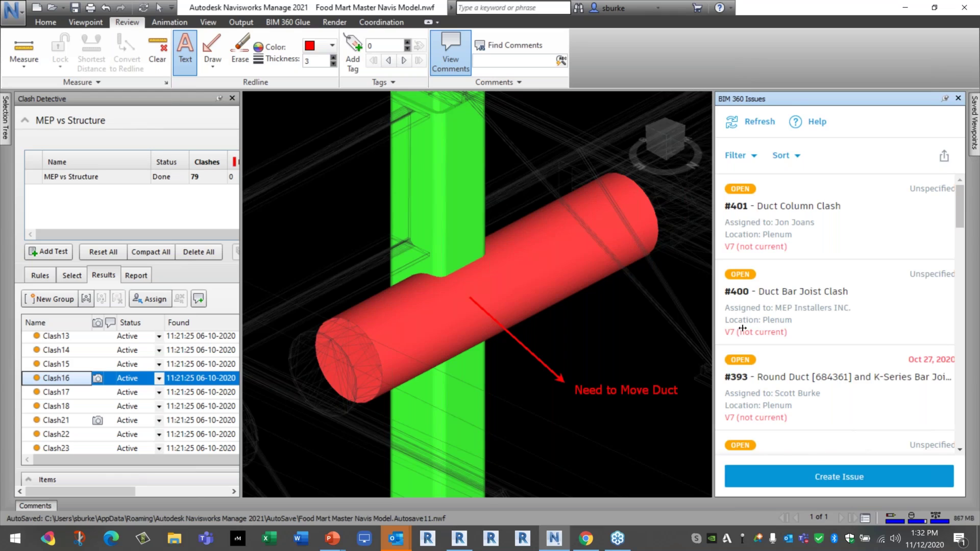
{"action": "left_click_drag", "start_coordinate": [743, 328], "coordinate": [744, 329]}
Create a new issue with its push pin on the duct at the column and set its type to Coordination > Clash.
{"action": "left_click", "coordinate": [810, 476]}
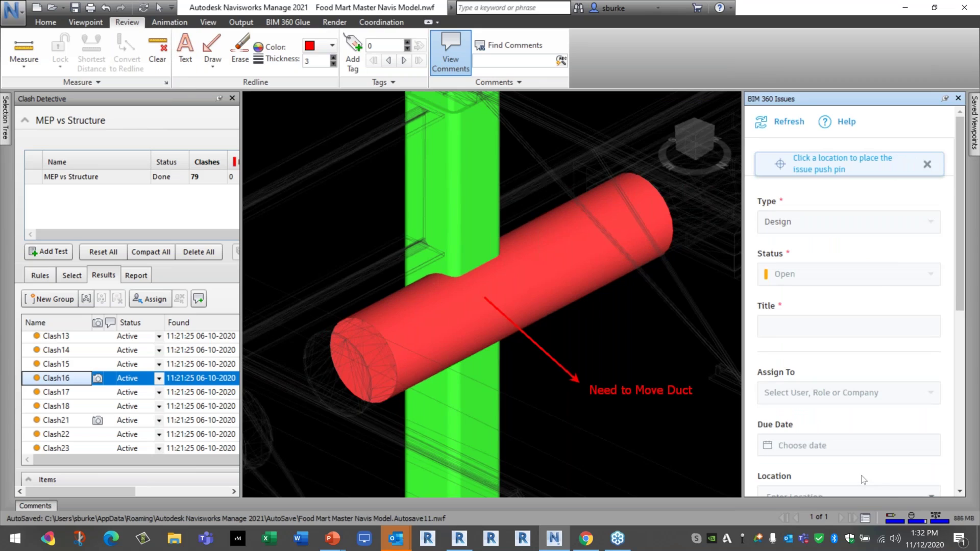
{"action": "left_click", "coordinate": [471, 314]}
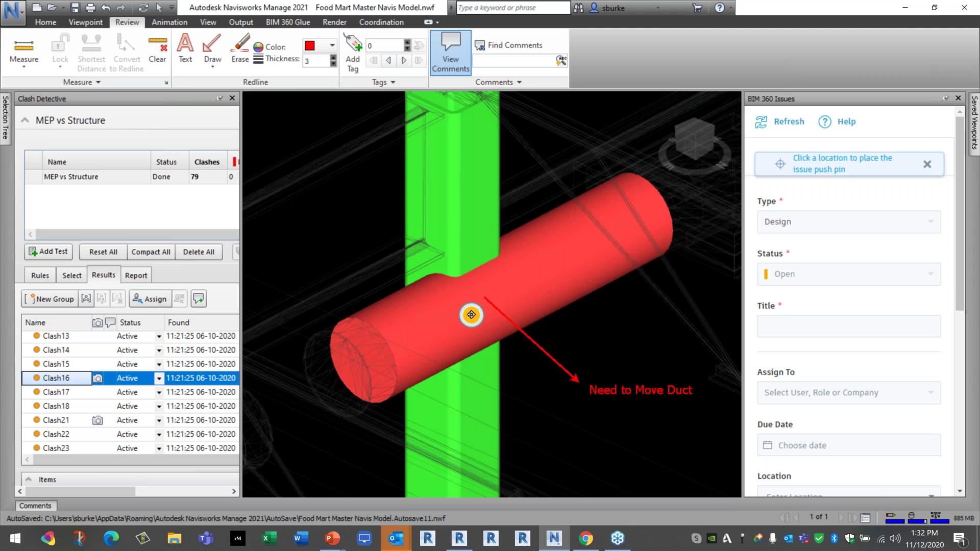
{"action": "left_click", "coordinate": [892, 222]}
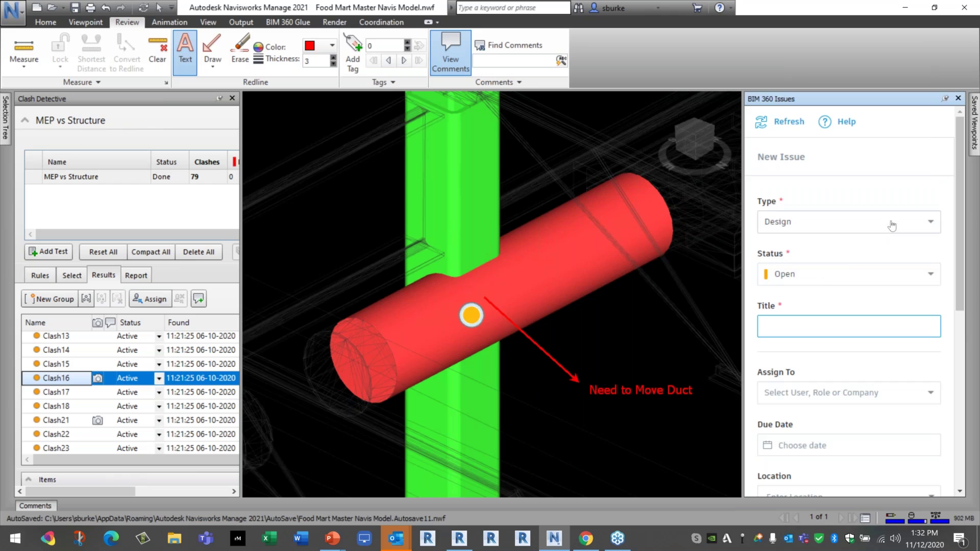
{"action": "scroll", "coordinate": [849, 322], "scroll_direction": "down", "scroll_amount": 5}
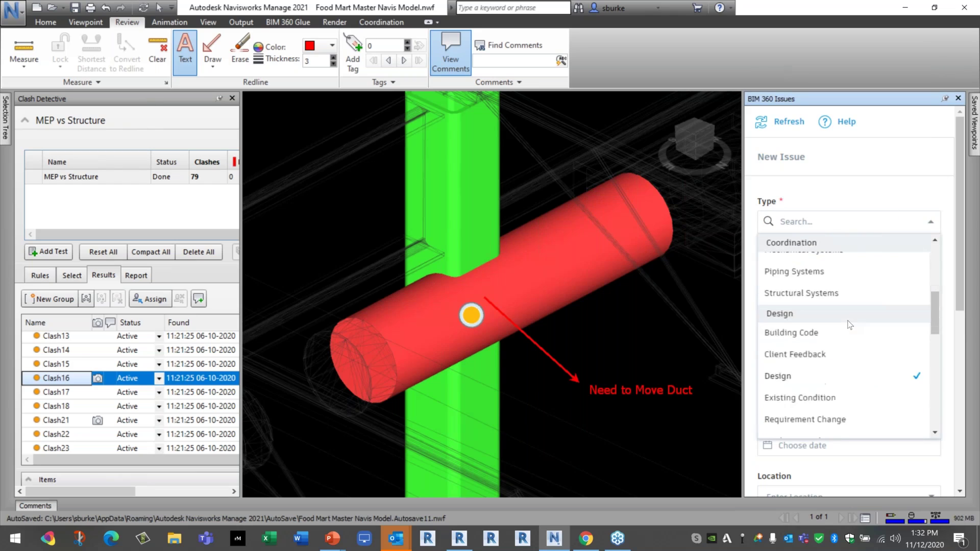
{"action": "scroll", "coordinate": [849, 323], "scroll_direction": "up", "scroll_amount": 3}
{"action": "left_click", "coordinate": [778, 282]}
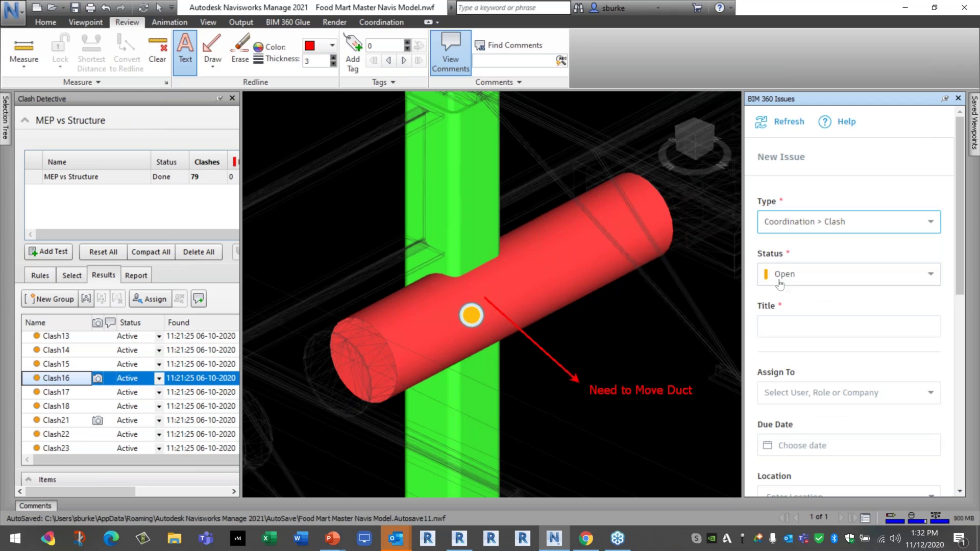
Title the issue "Duct Column Clash" and assign it to the user from MEP Installers INC.
{"action": "left_click", "coordinate": [823, 326]}
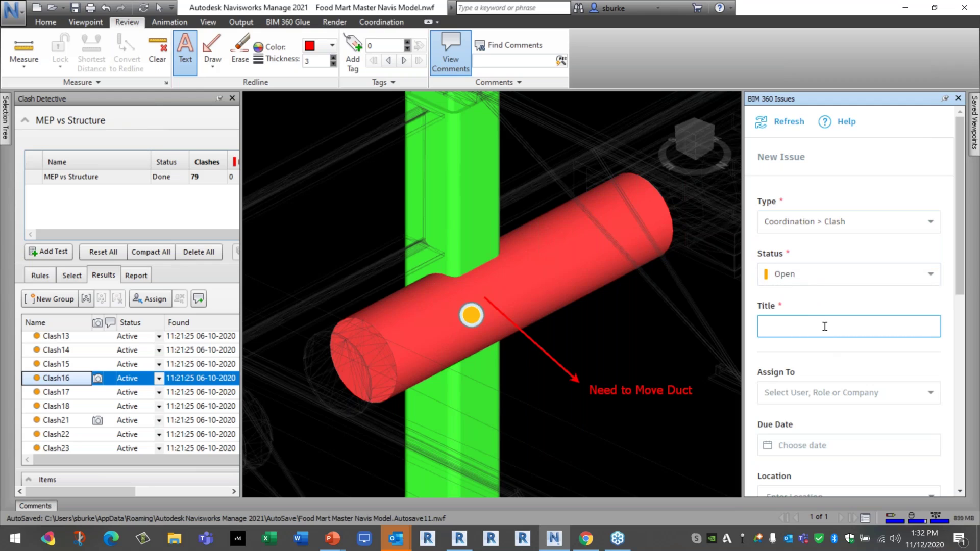
{"action": "type", "text": "Duct Column Clash"}
{"action": "left_click", "coordinate": [924, 394]}
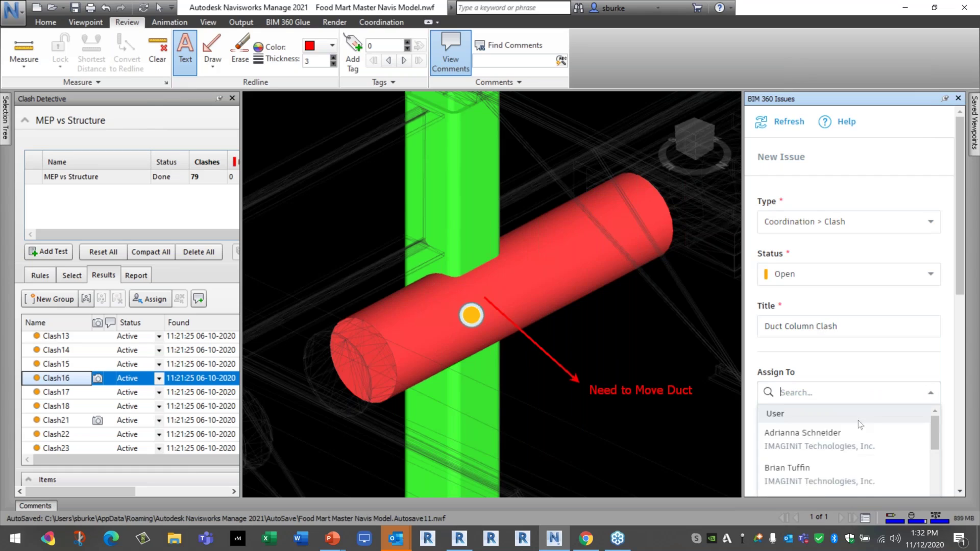
{"action": "scroll", "coordinate": [864, 424], "scroll_direction": "down", "scroll_amount": 3}
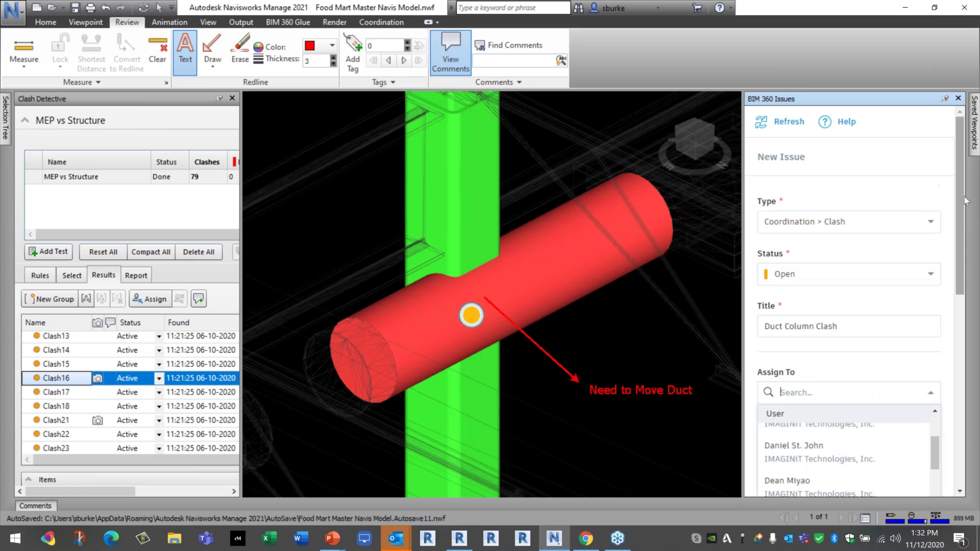
{"action": "left_click_drag", "start_coordinate": [962, 207], "coordinate": [957, 271]}
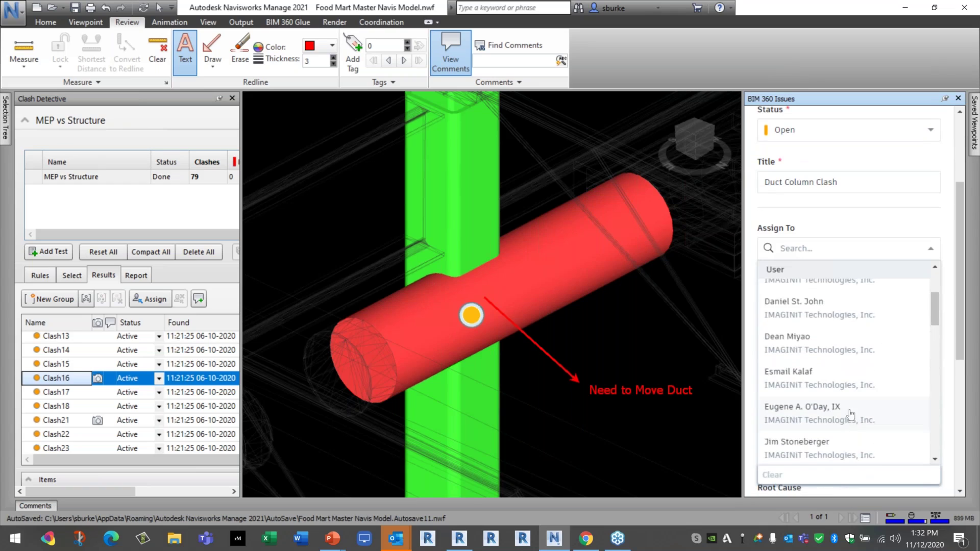
{"action": "scroll", "coordinate": [850, 415], "scroll_direction": "down", "scroll_amount": 5}
{"action": "scroll", "coordinate": [851, 414], "scroll_direction": "down", "scroll_amount": 2}
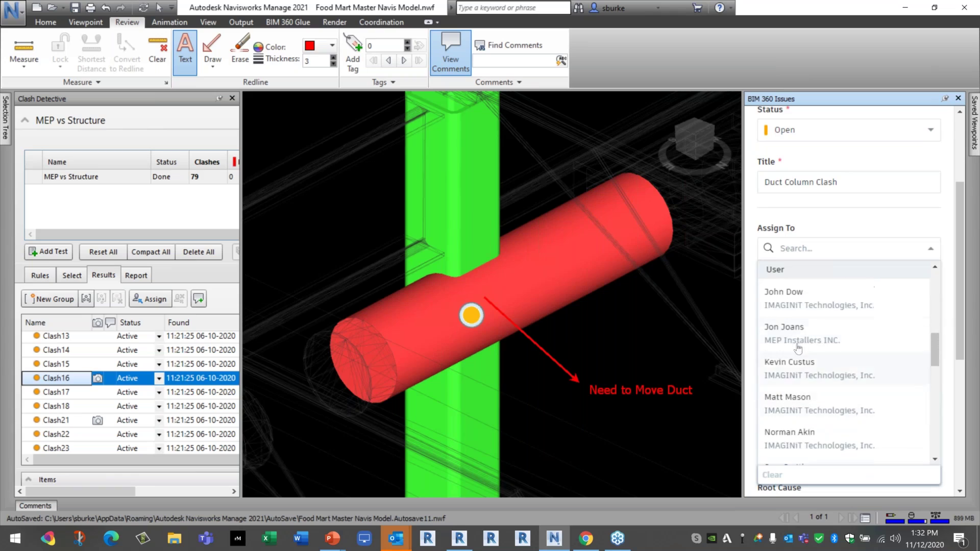
{"action": "left_click", "coordinate": [798, 333]}
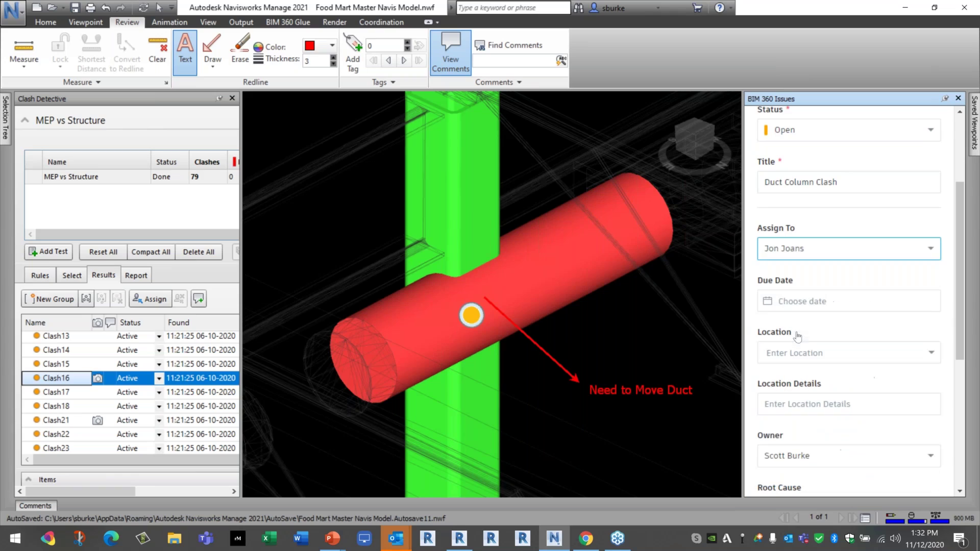
Set the issue's due date to Nov 18 and its location to Main Building > Plenum.
{"action": "left_click", "coordinate": [838, 306]}
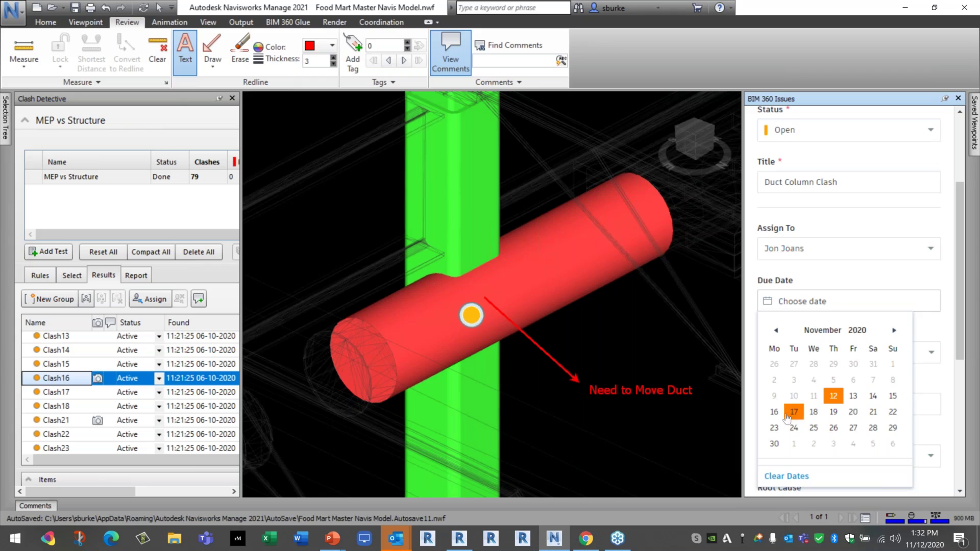
{"action": "left_click", "coordinate": [814, 413]}
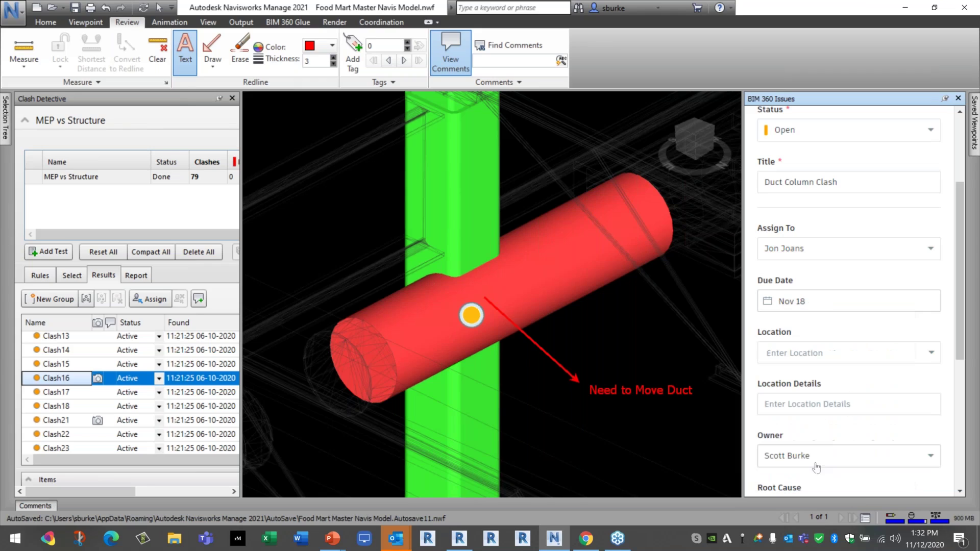
{"action": "left_click", "coordinate": [805, 357]}
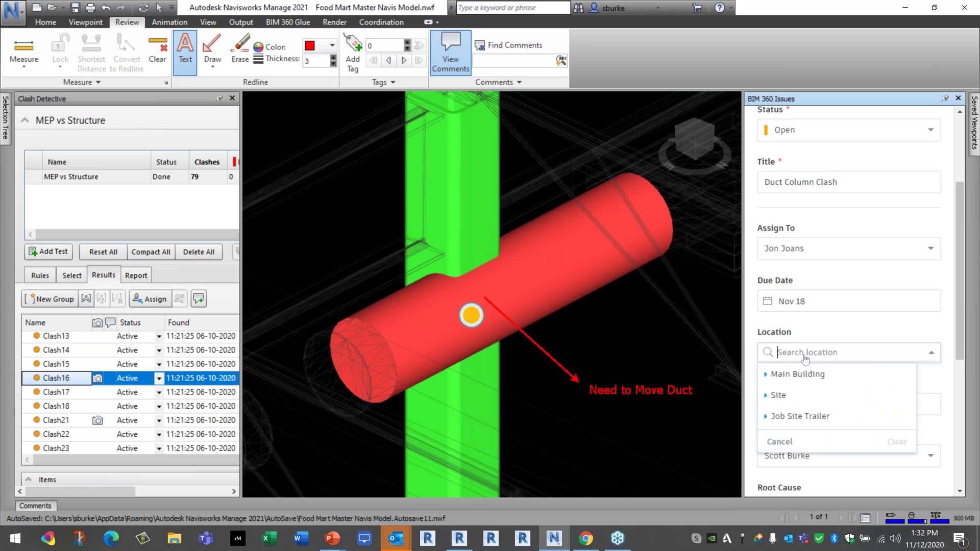
{"action": "left_click", "coordinate": [765, 375]}
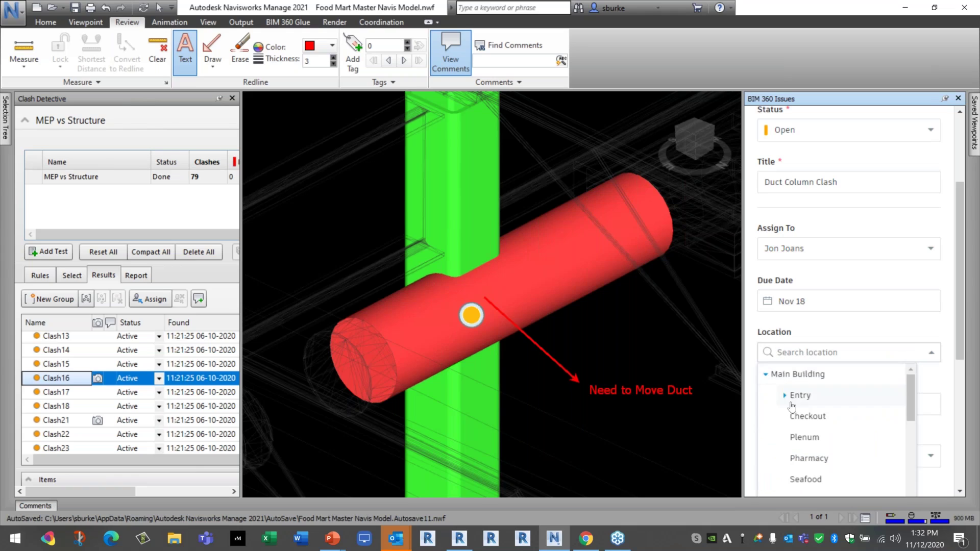
{"action": "left_click", "coordinate": [804, 437]}
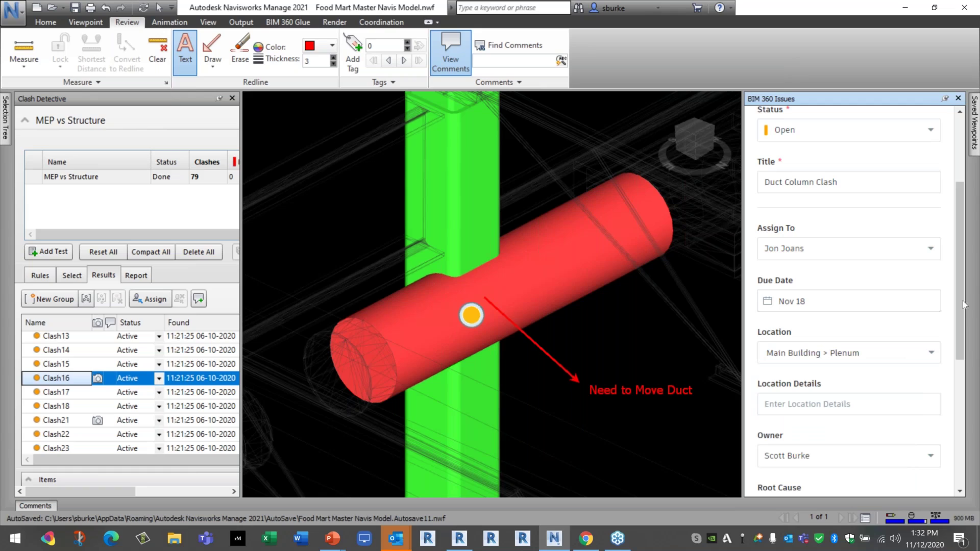
Set the issue's root cause to Documentation Conflict from the Design category.
{"action": "left_click_drag", "start_coordinate": [960, 299], "coordinate": [961, 403]}
{"action": "left_click", "coordinate": [931, 254]}
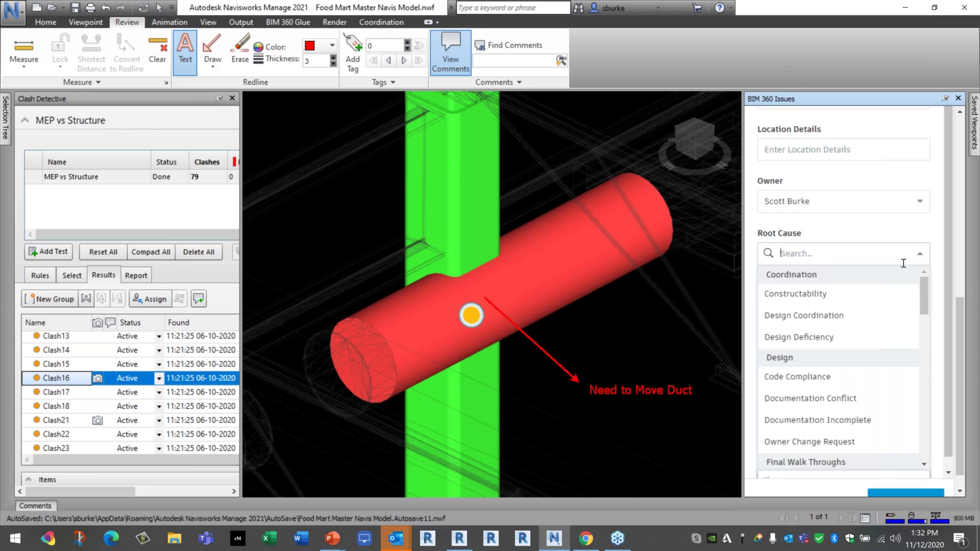
{"action": "scroll", "coordinate": [819, 367], "scroll_direction": "down", "scroll_amount": 3}
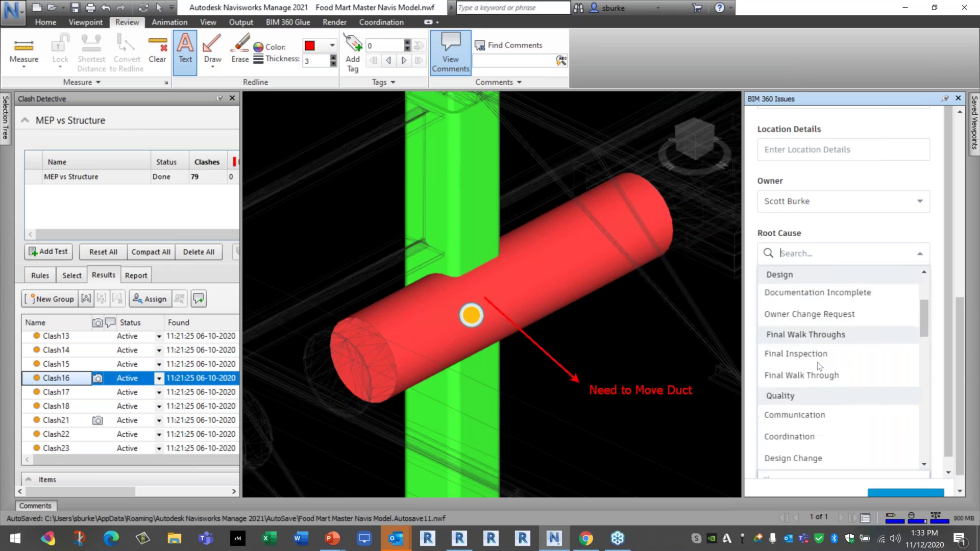
{"action": "scroll", "coordinate": [819, 366], "scroll_direction": "down", "scroll_amount": 6}
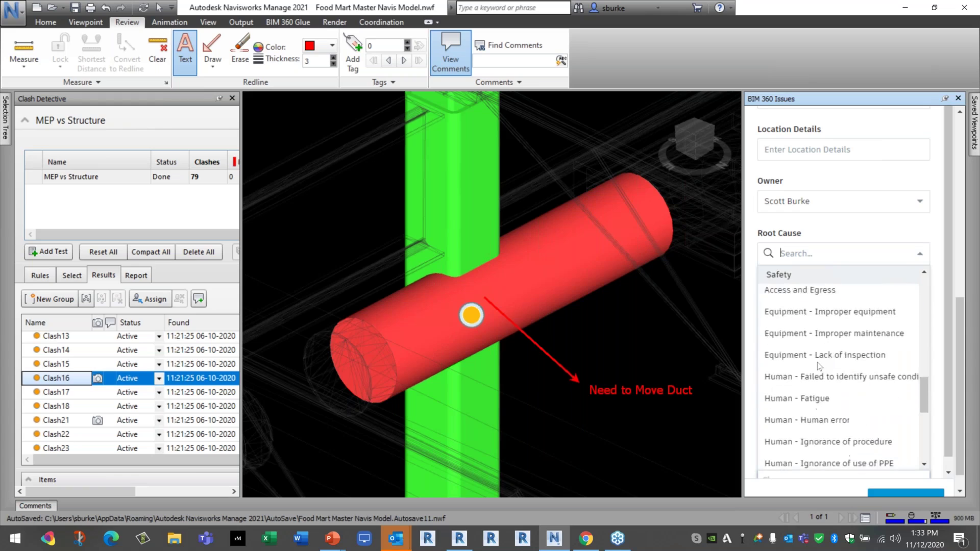
{"action": "scroll", "coordinate": [817, 363], "scroll_direction": "down", "scroll_amount": 5}
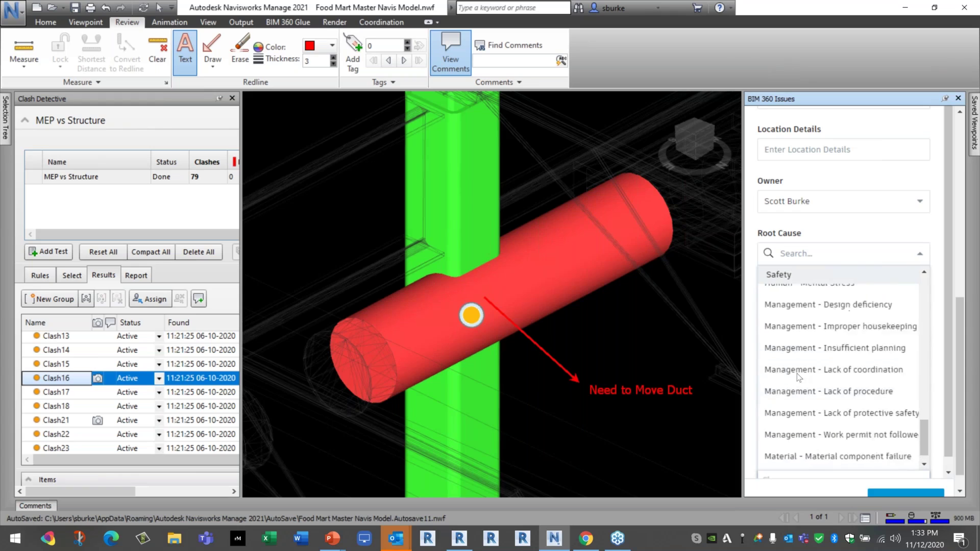
{"action": "scroll", "coordinate": [799, 373], "scroll_direction": "up", "scroll_amount": 10}
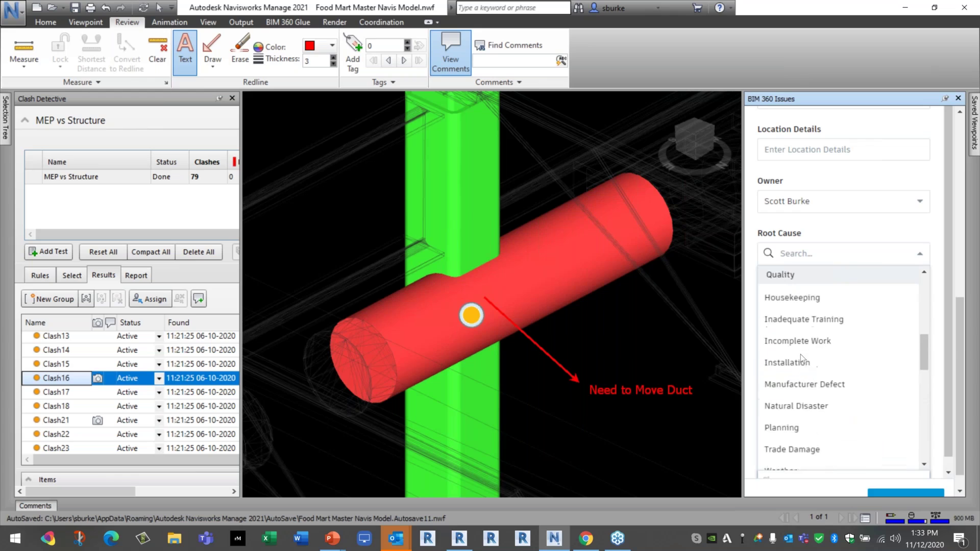
{"action": "scroll", "coordinate": [800, 355], "scroll_direction": "up", "scroll_amount": 5}
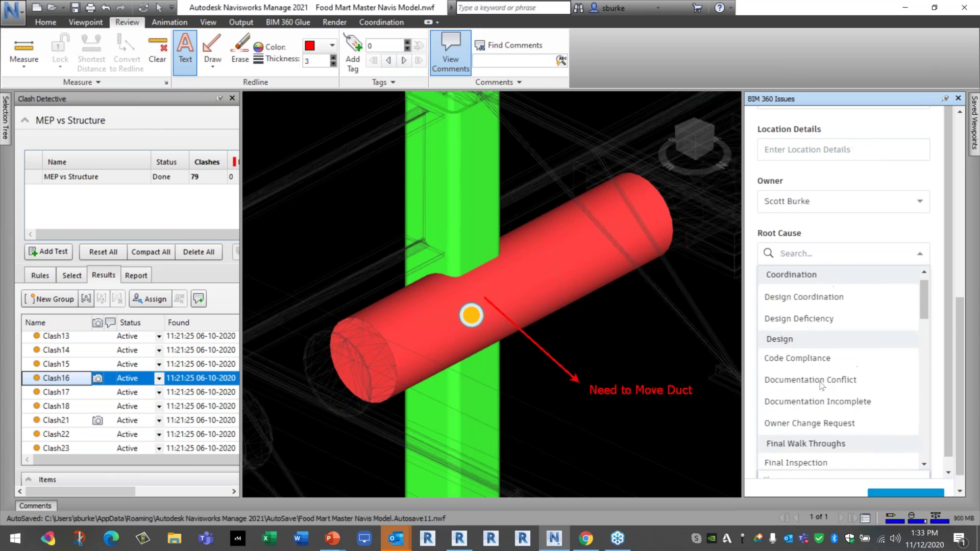
{"action": "scroll", "coordinate": [820, 382], "scroll_direction": "up", "scroll_amount": 1}
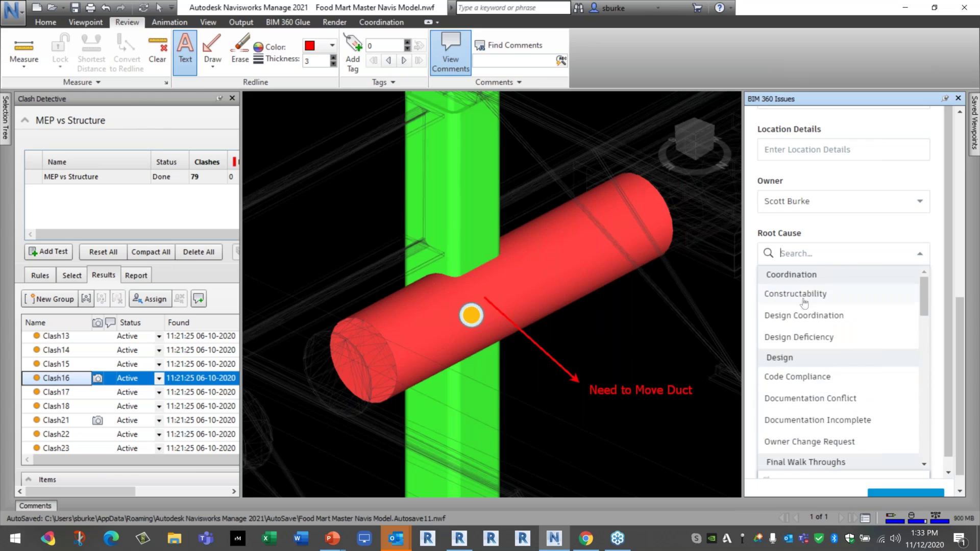
{"action": "left_click", "coordinate": [827, 402]}
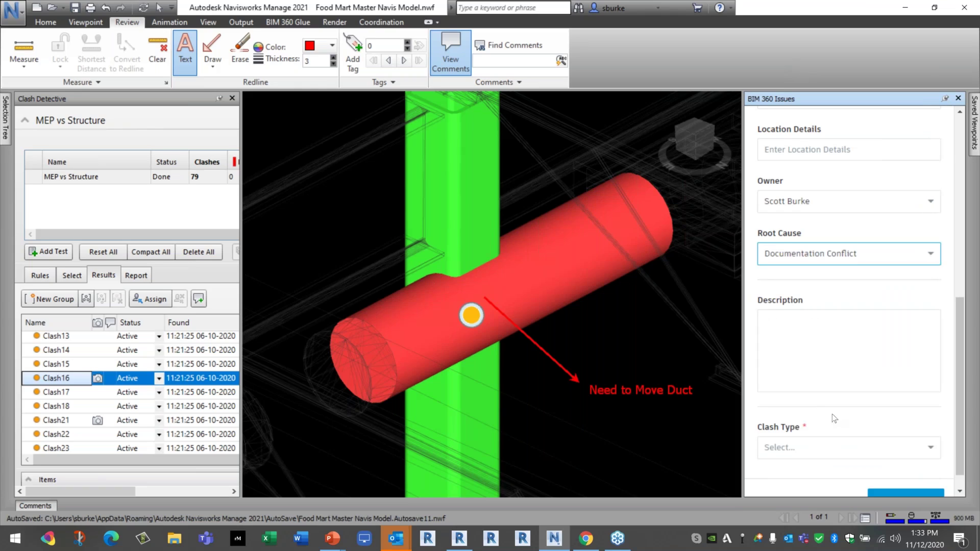
Enter the issue description "Duct was not shown like this on the plan".
{"action": "left_click", "coordinate": [819, 335]}
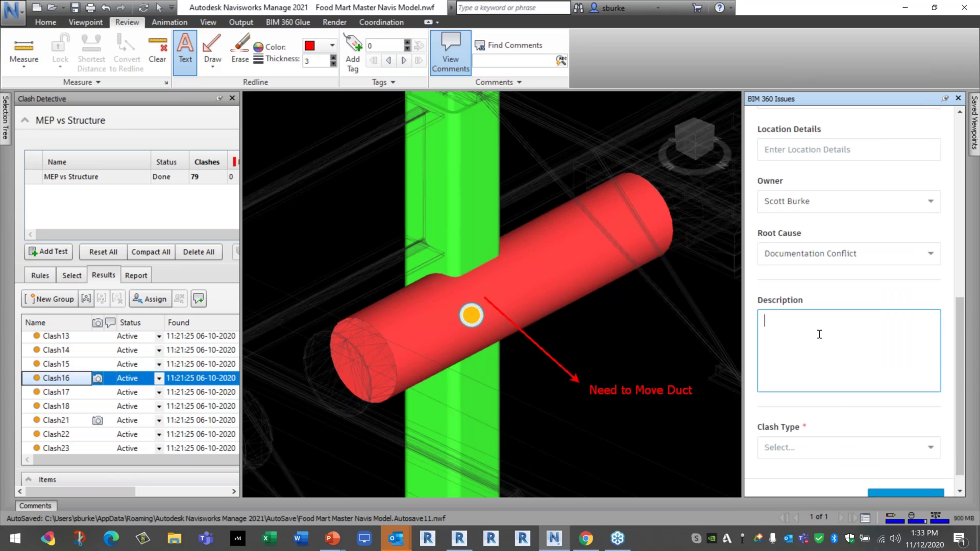
{"action": "type", "text": "Duct was not shown like this"}
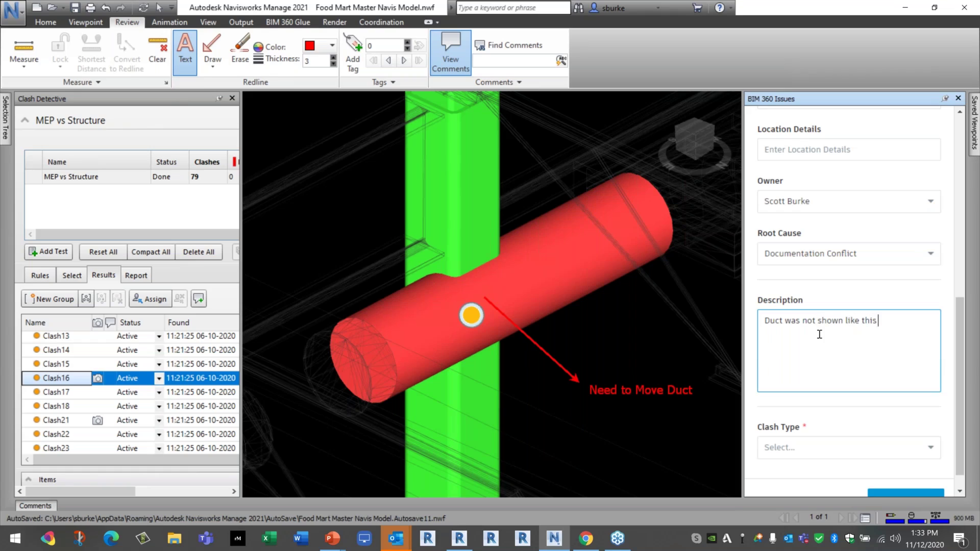
{"action": "type", "text": " on the plan"}
Set the issue's clash type to Mechanical and create the issue.
{"action": "left_click", "coordinate": [832, 447]}
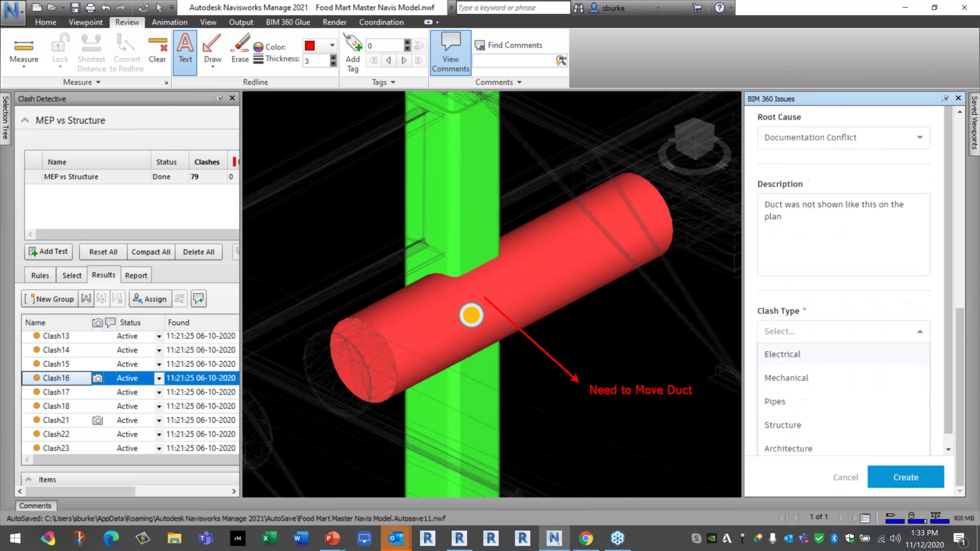
{"action": "left_click", "coordinate": [796, 378]}
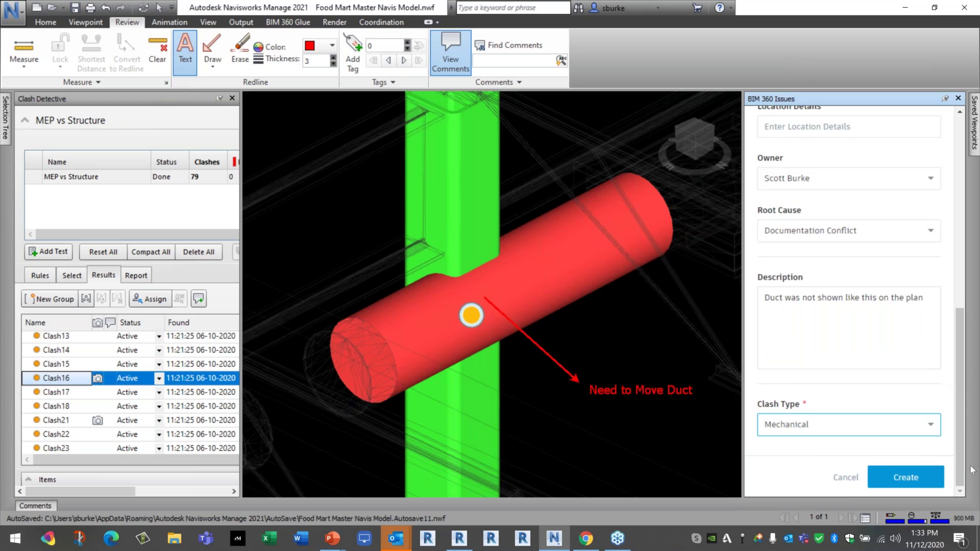
{"action": "left_click", "coordinate": [894, 476]}
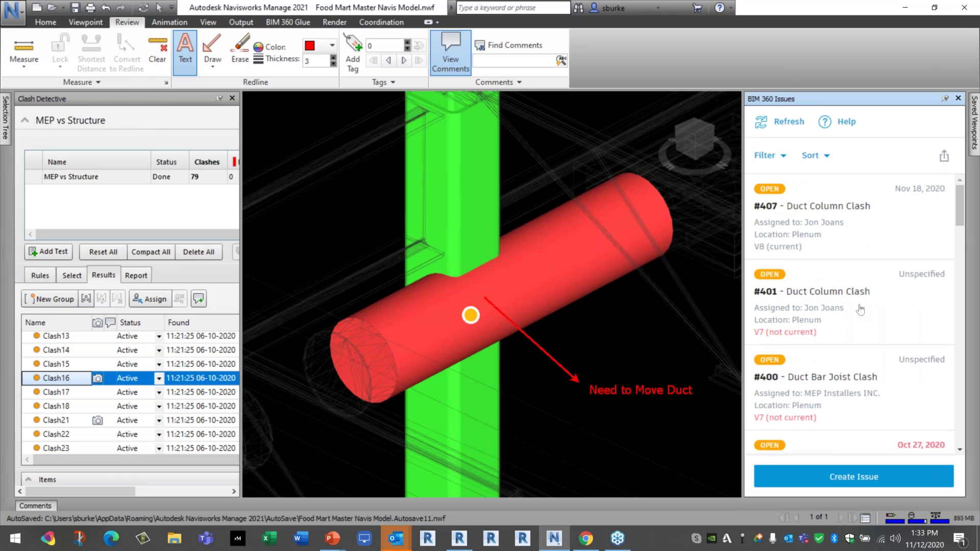
View existing issues #401 and #390 at their model locations, returning to the issue list after each one.
{"action": "left_click", "coordinate": [861, 309]}
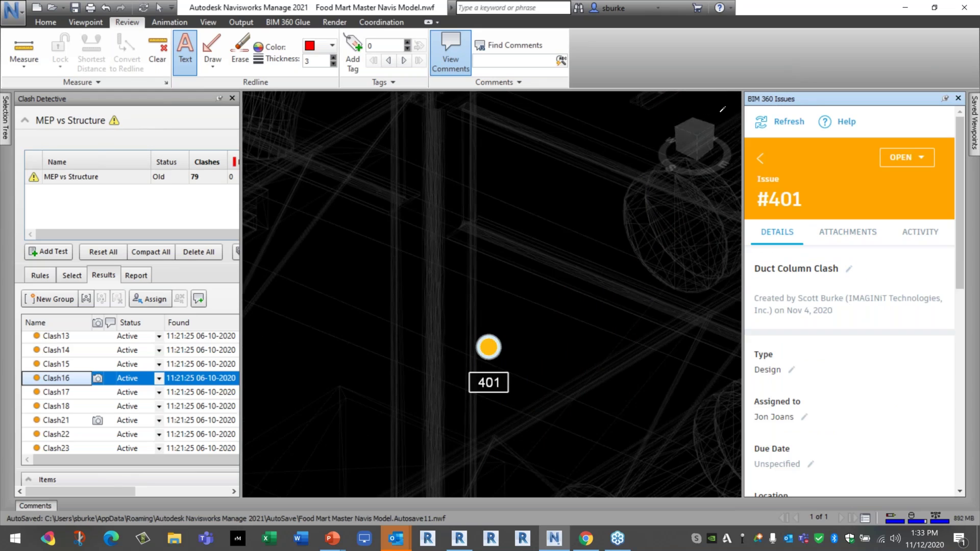
{"action": "left_click", "coordinate": [759, 162]}
{"action": "scroll", "coordinate": [836, 332], "scroll_direction": "down", "scroll_amount": 5}
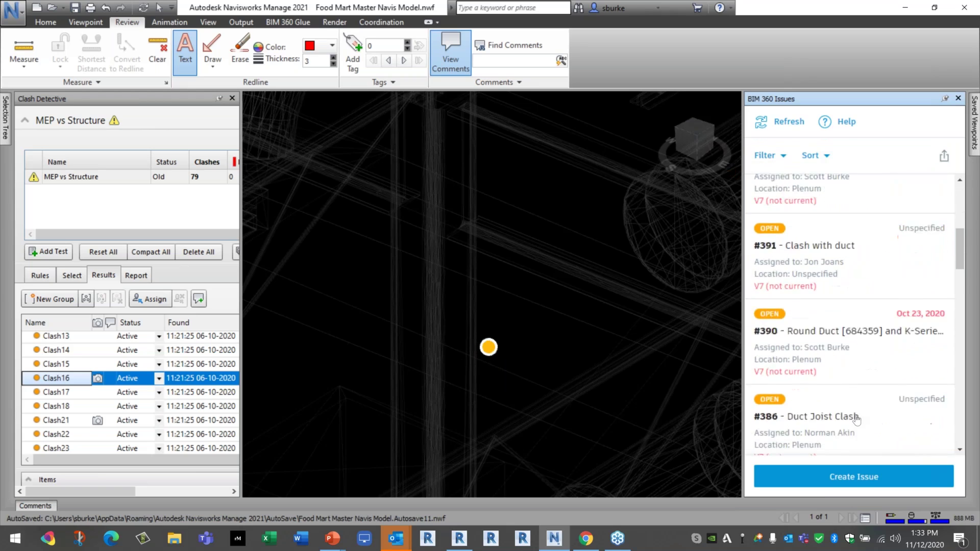
{"action": "left_click", "coordinate": [835, 332]}
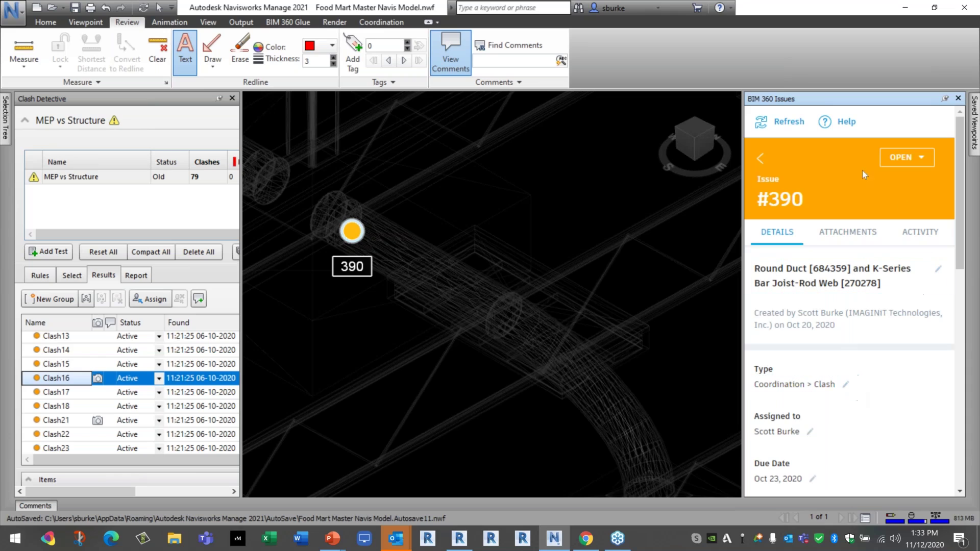
{"action": "left_click", "coordinate": [759, 158]}
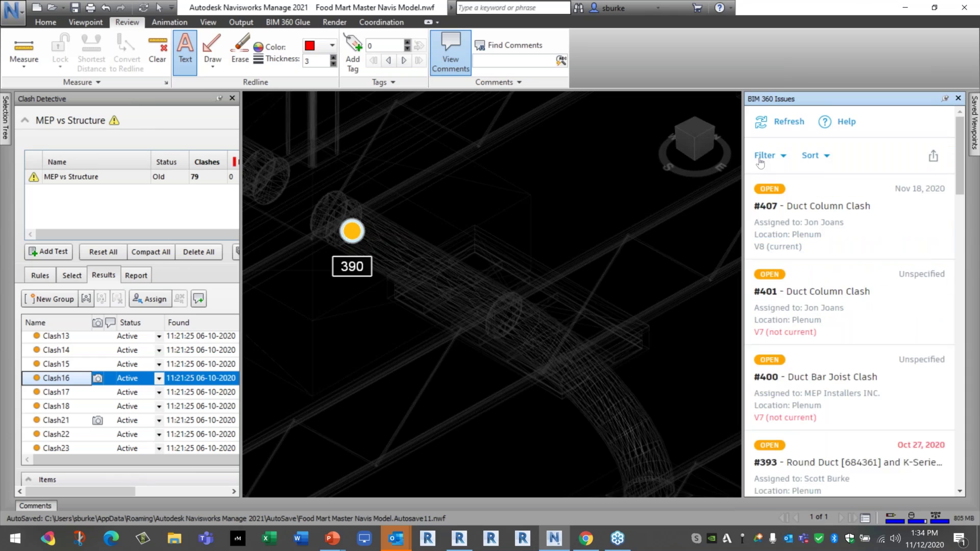
Open the new Duct Column Clash issue #407 in the model and save the Navisworks file.
{"action": "left_click", "coordinate": [789, 206]}
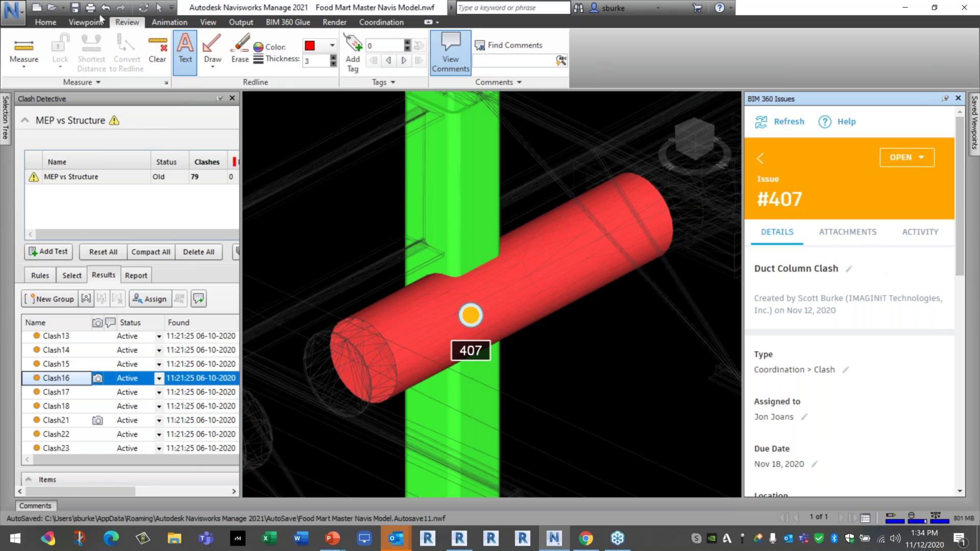
{"action": "left_click", "coordinate": [76, 7]}
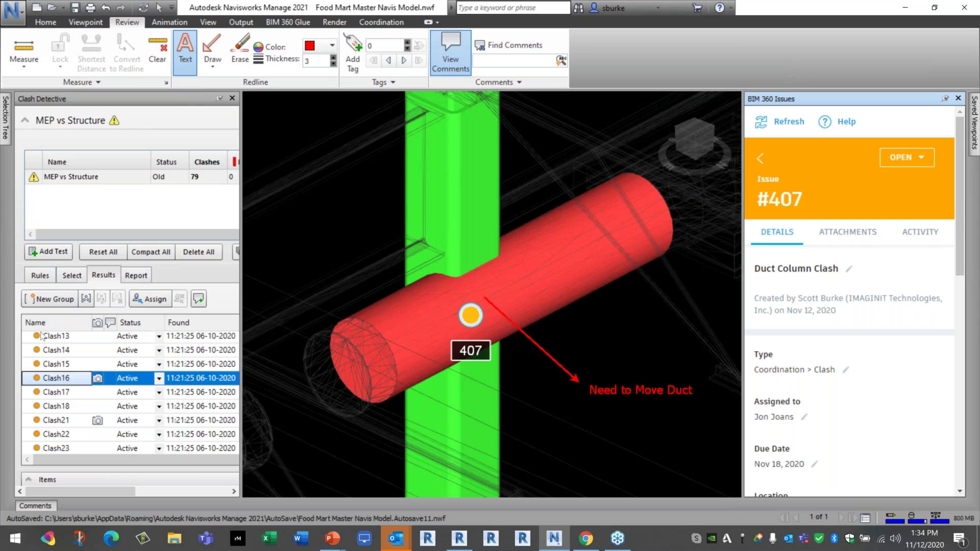
Close Clash Detective after viewing Clash13, and auto-hide BIM 360 Issues to enlarge the model view.
{"action": "left_click", "coordinate": [56, 337]}
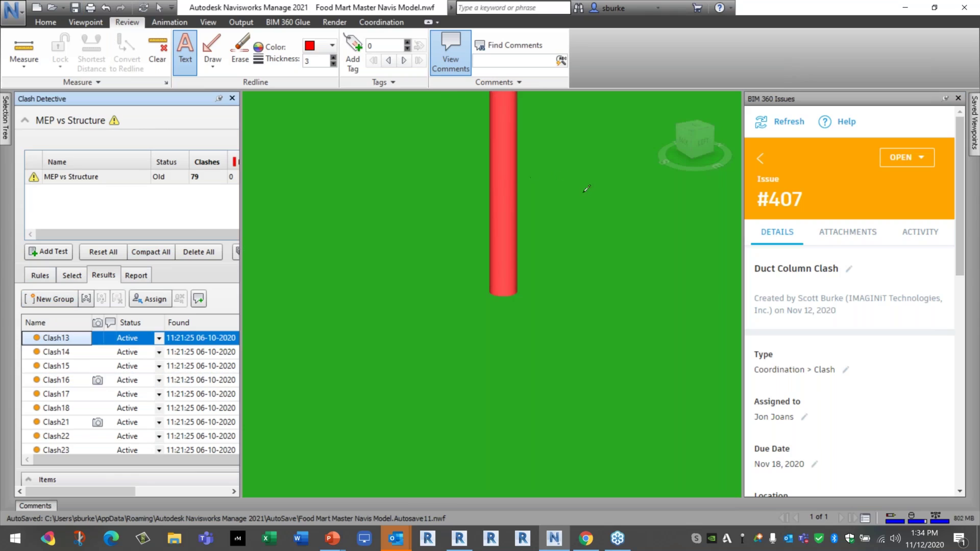
{"action": "left_click", "coordinate": [232, 98]}
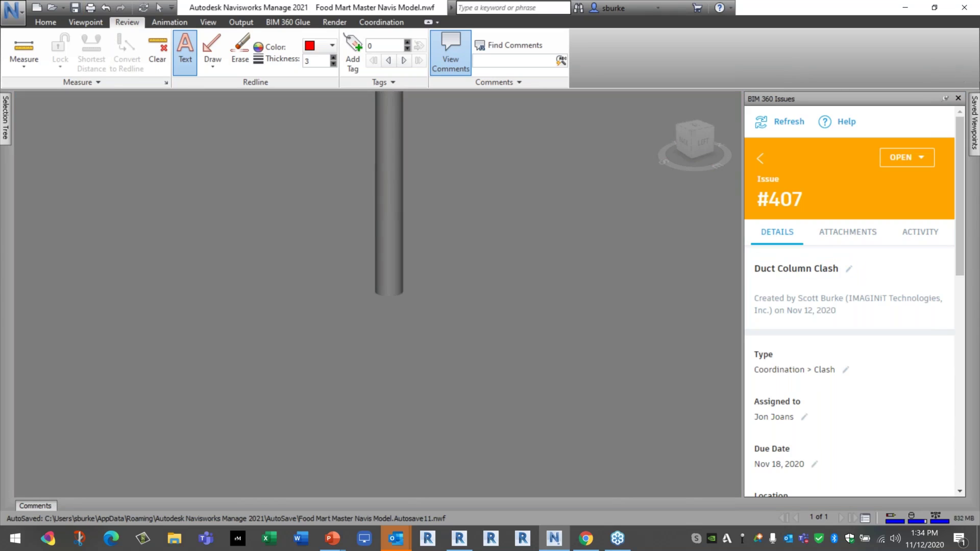
{"action": "left_click", "coordinate": [942, 99]}
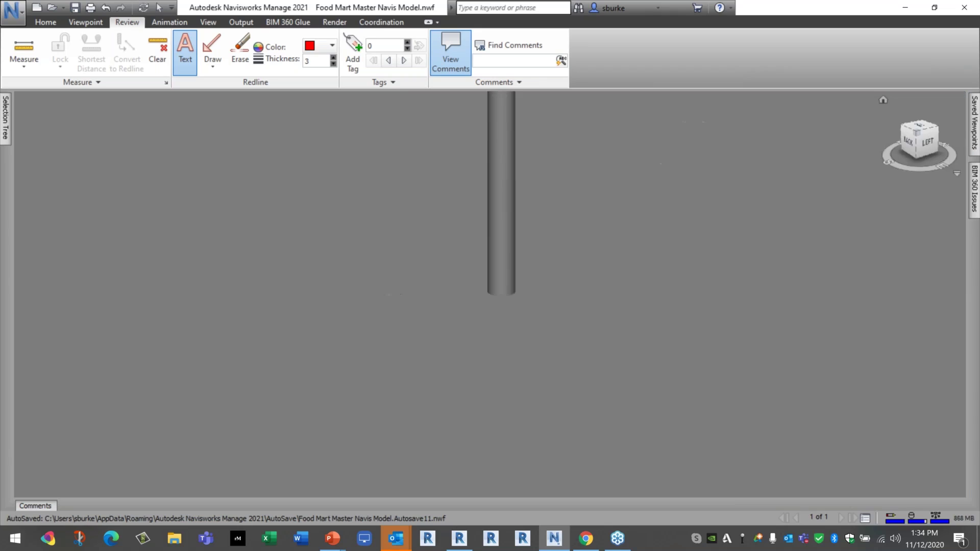
Restore the Master Coordination Model.rvt - Ducts viewpoint and open issue #400 from its push pin, keeping its details pinned open.
{"action": "left_click", "coordinate": [975, 123]}
{"action": "left_click", "coordinate": [825, 125]}
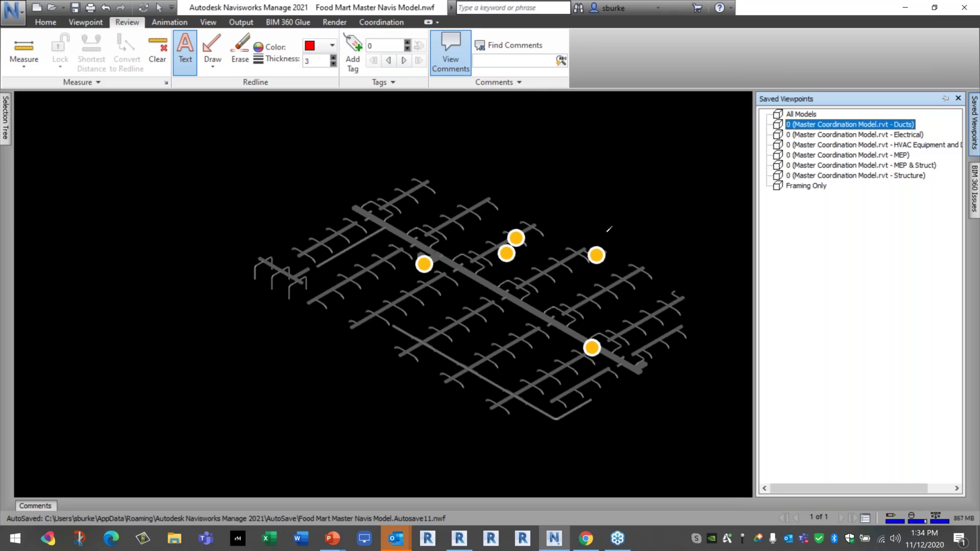
{"action": "left_click", "coordinate": [428, 262]}
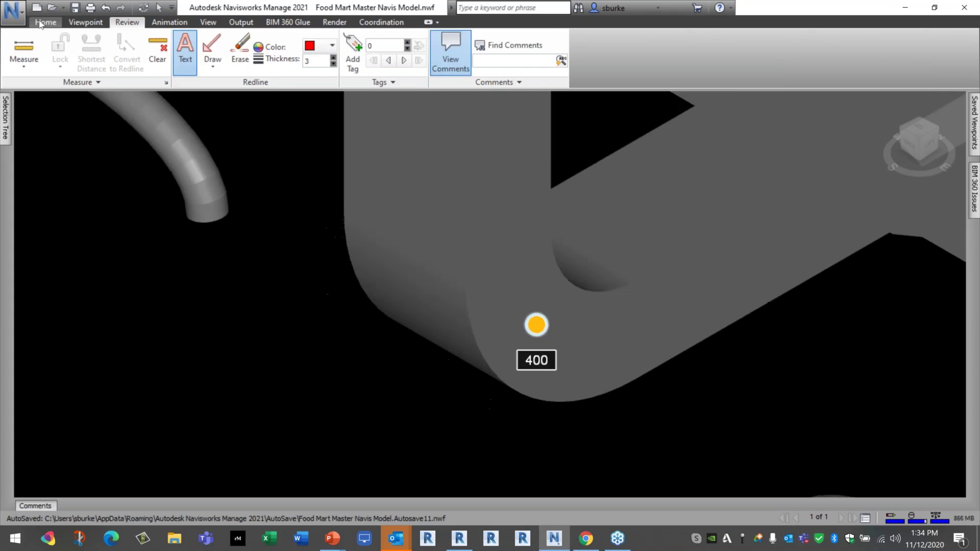
{"action": "left_click", "coordinate": [45, 22]}
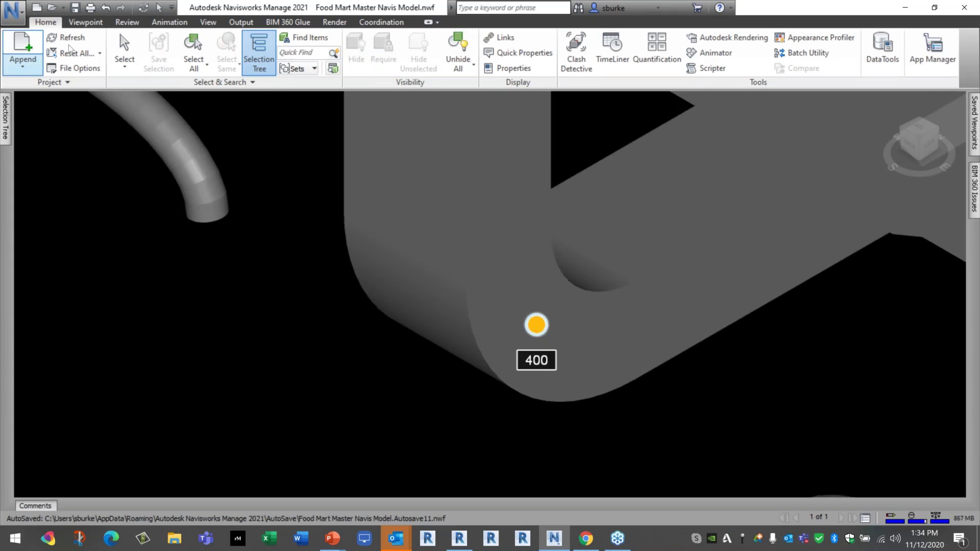
{"action": "scroll", "coordinate": [495, 309], "scroll_direction": "down", "scroll_amount": 5}
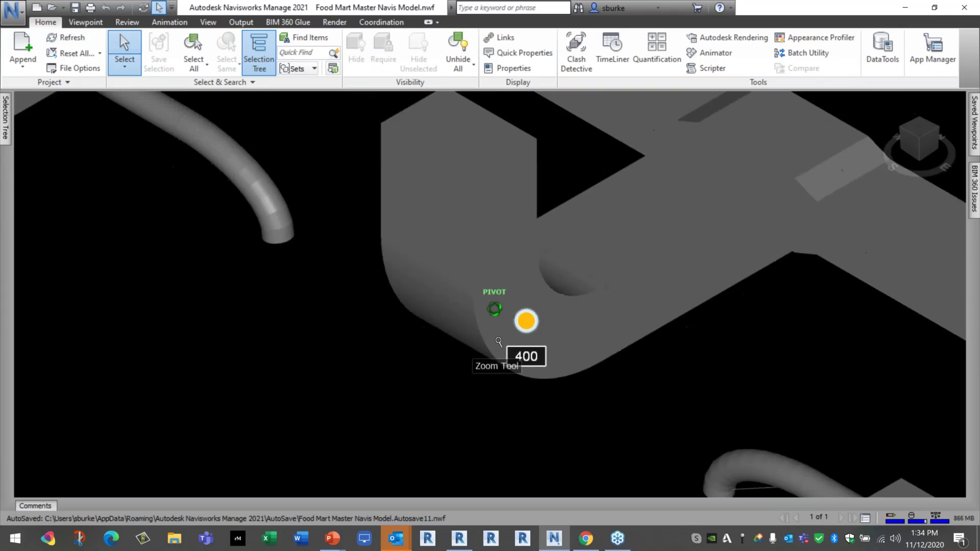
{"action": "scroll", "coordinate": [510, 345], "scroll_direction": "down", "scroll_amount": 5}
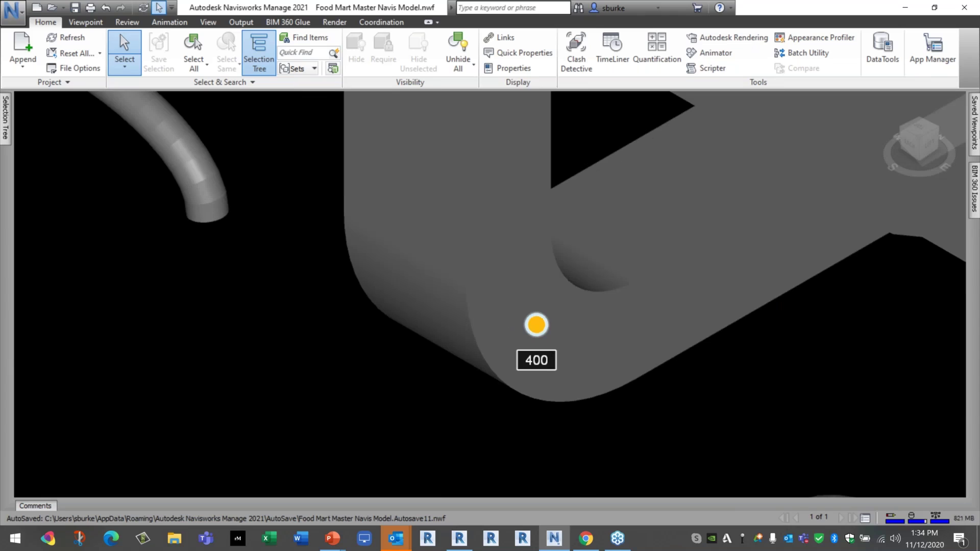
{"action": "mouse_move", "coordinate": [974, 189]}
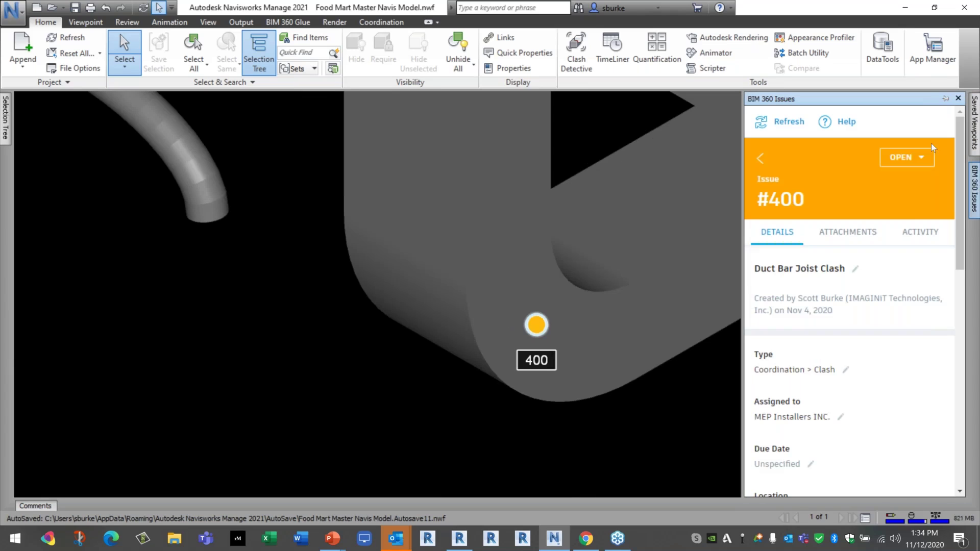
{"action": "left_click", "coordinate": [946, 99]}
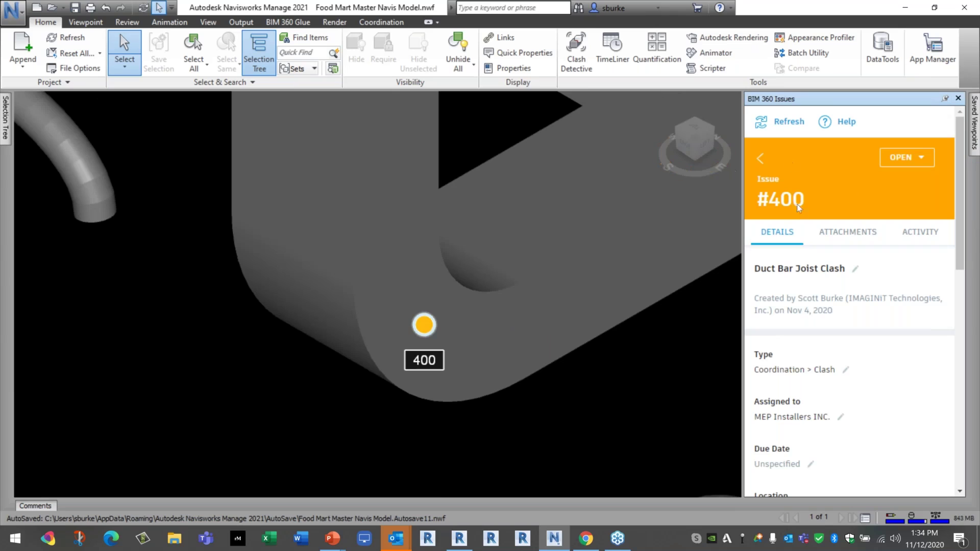
Open issue #385 from its push pin on the ductwork, and auto-hide BIM 360 Issues after viewing its details.
{"action": "scroll", "coordinate": [576, 368], "scroll_direction": "up", "scroll_amount": 3}
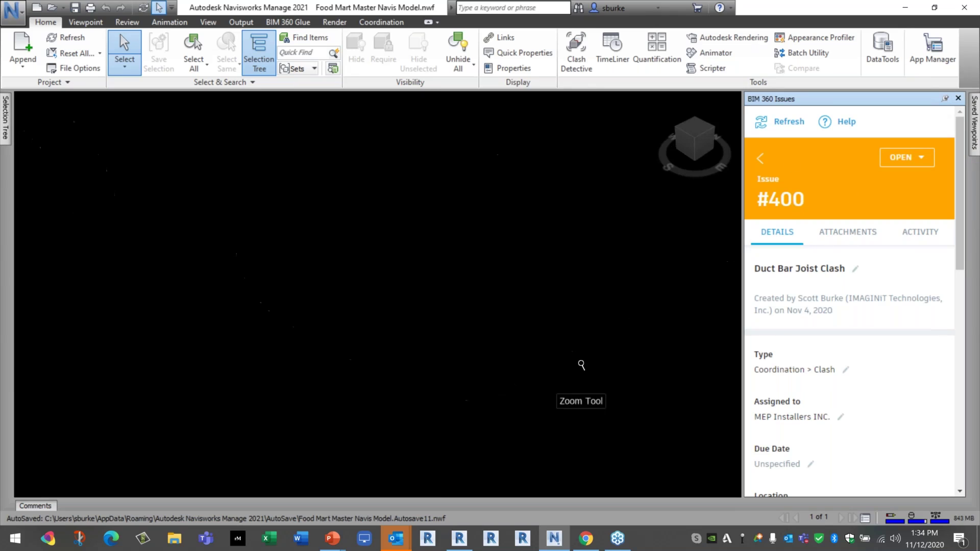
{"action": "left_click", "coordinate": [696, 141]}
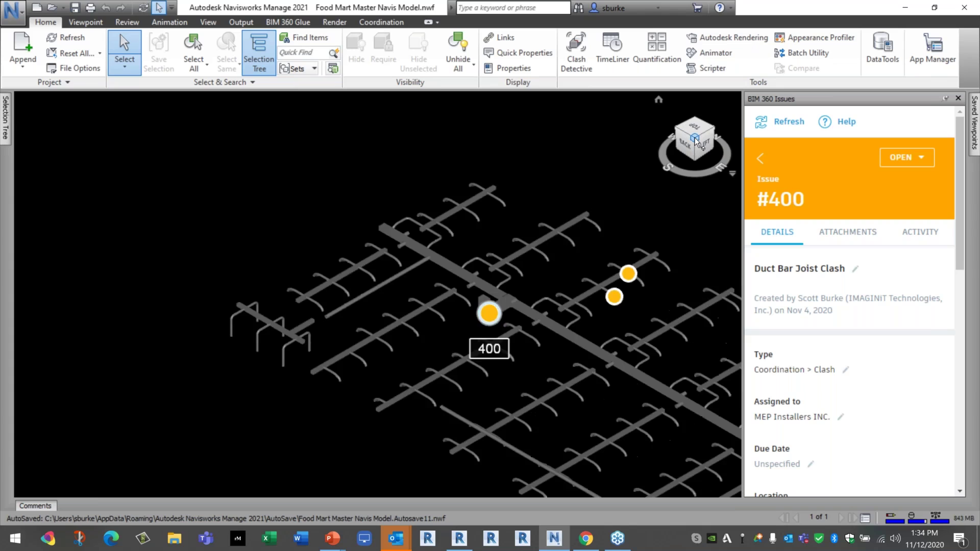
{"action": "left_click", "coordinate": [518, 244]}
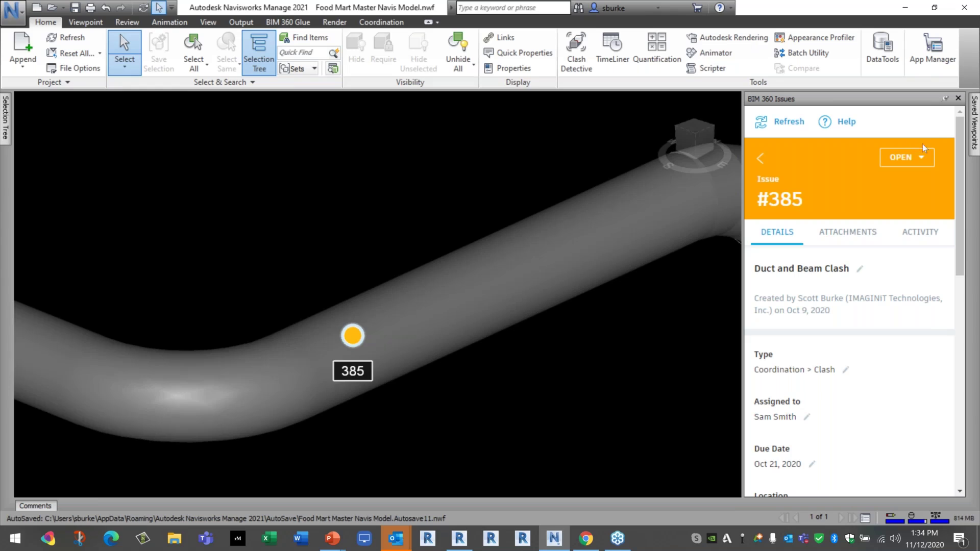
{"action": "left_click", "coordinate": [946, 98]}
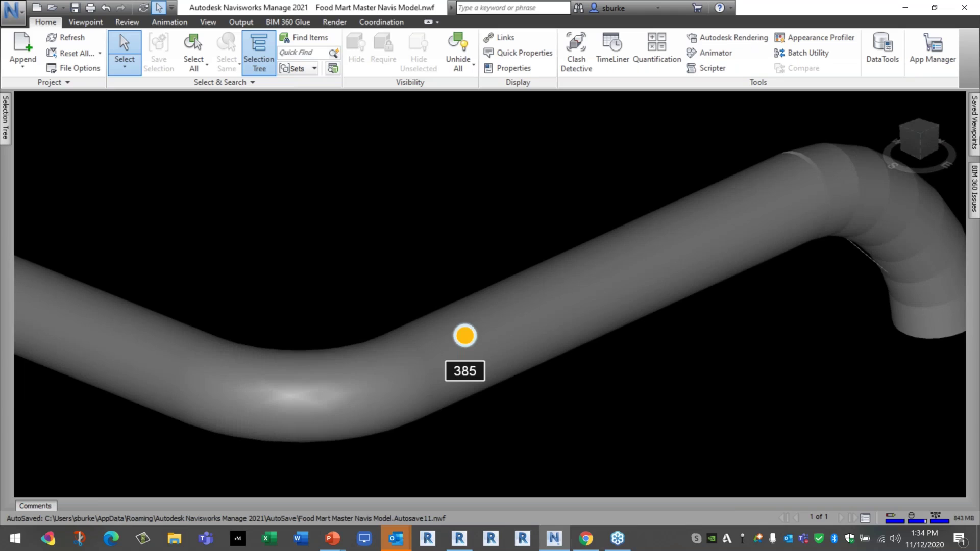
Switch to BIM 360 Document Management in Chrome and open the Food Mart Inc. project's issue list.
{"action": "left_click", "coordinate": [587, 539]}
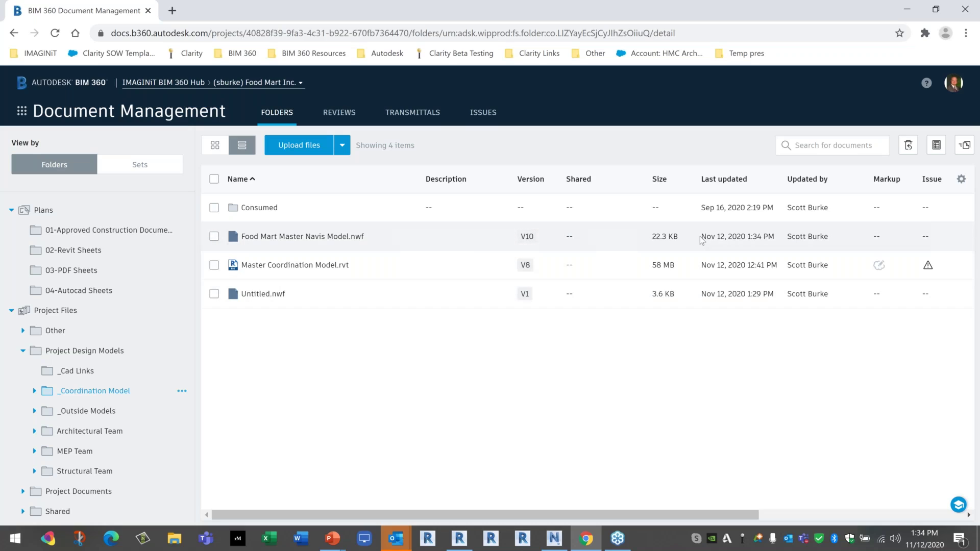
{"action": "mouse_move", "coordinate": [456, 238]}
{"action": "left_click", "coordinate": [493, 112]}
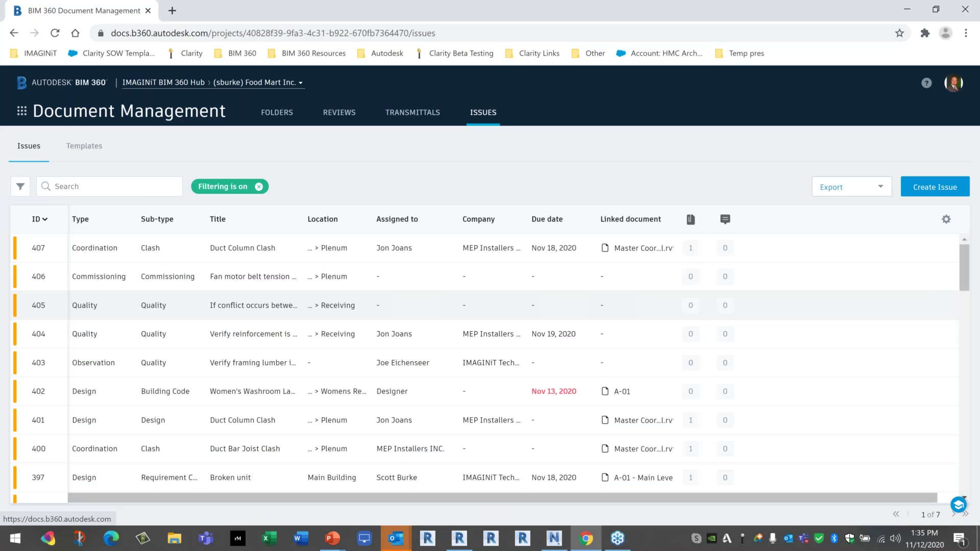
Open issue #407 (Duct Column Clash), view its attached redlined screenshot, and close the image.
{"action": "left_click", "coordinate": [86, 252]}
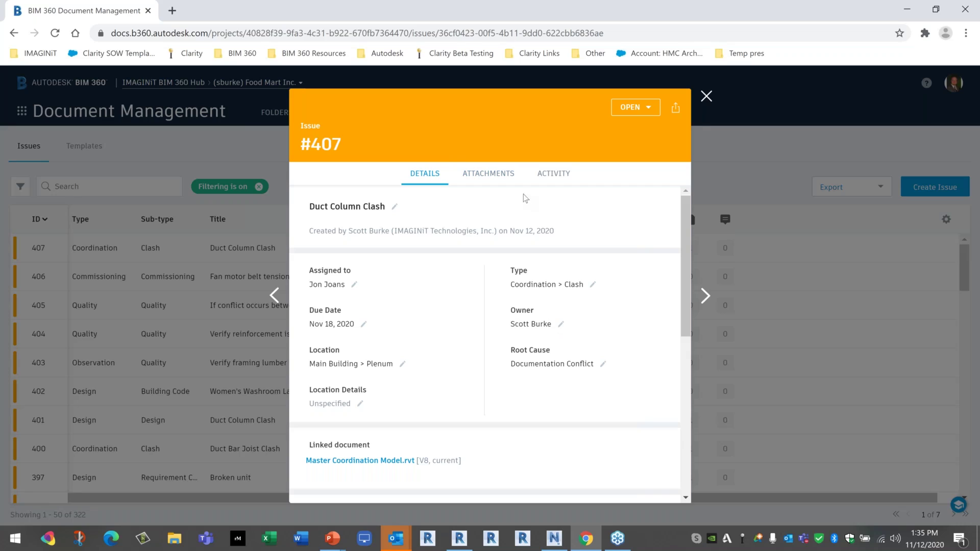
{"action": "left_click", "coordinate": [501, 176]}
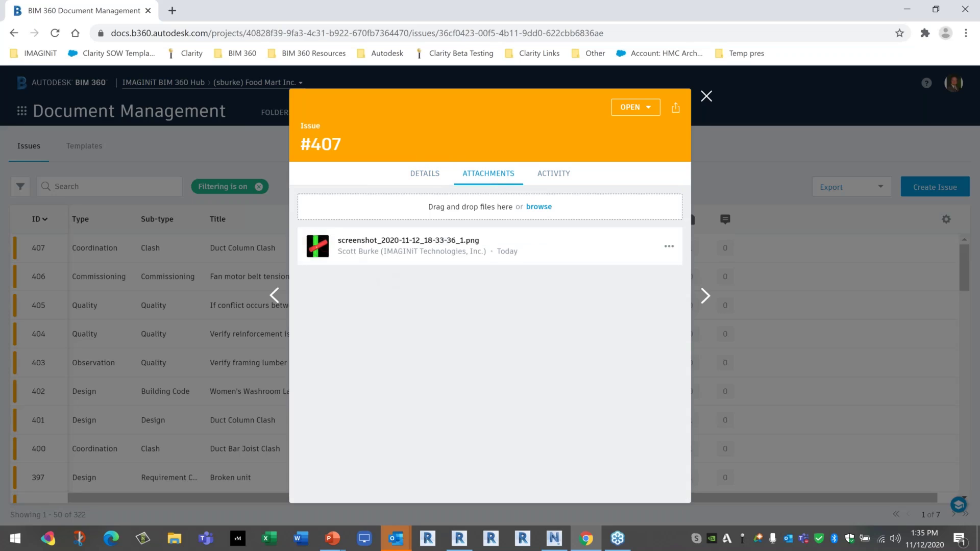
{"action": "left_click", "coordinate": [319, 247]}
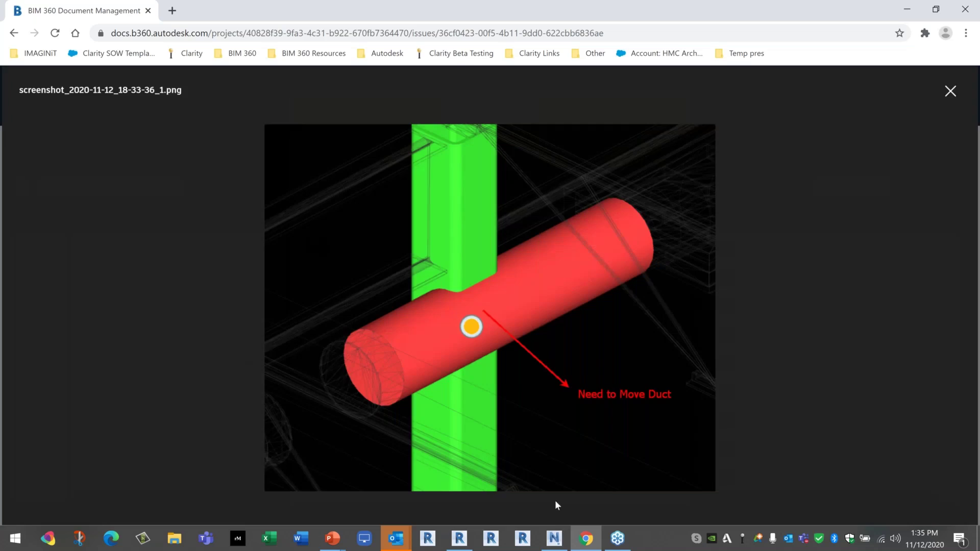
{"action": "mouse_move", "coordinate": [615, 541]}
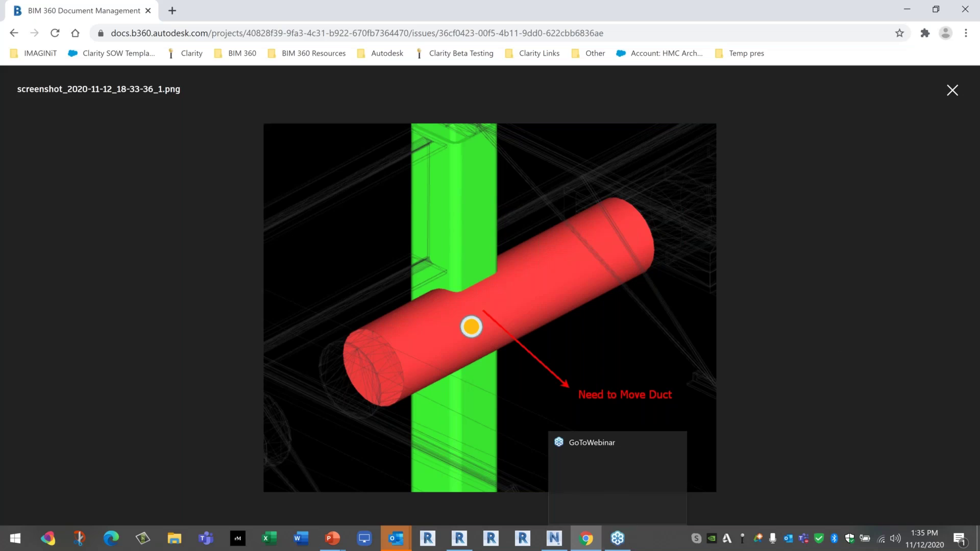
{"action": "left_click", "coordinate": [953, 89]}
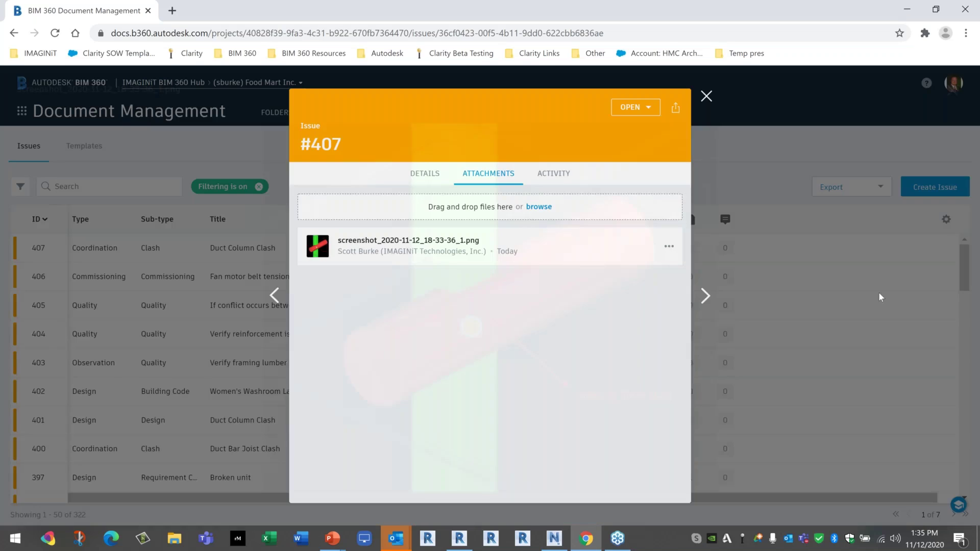
Open issue #407's linked Master Coordination Model.rvt and highlight the element ID in the clashing round duct's properties.
{"action": "left_click", "coordinate": [424, 176]}
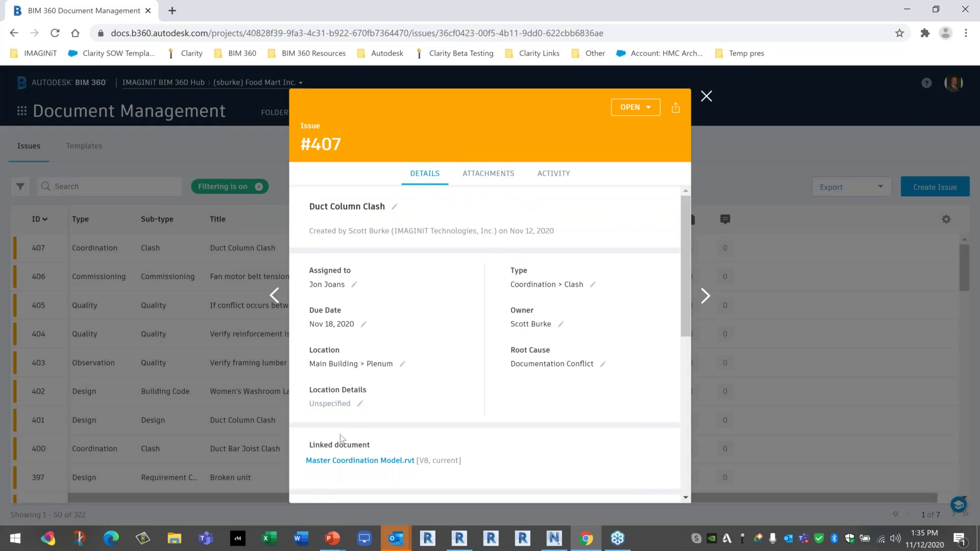
{"action": "left_click", "coordinate": [350, 462]}
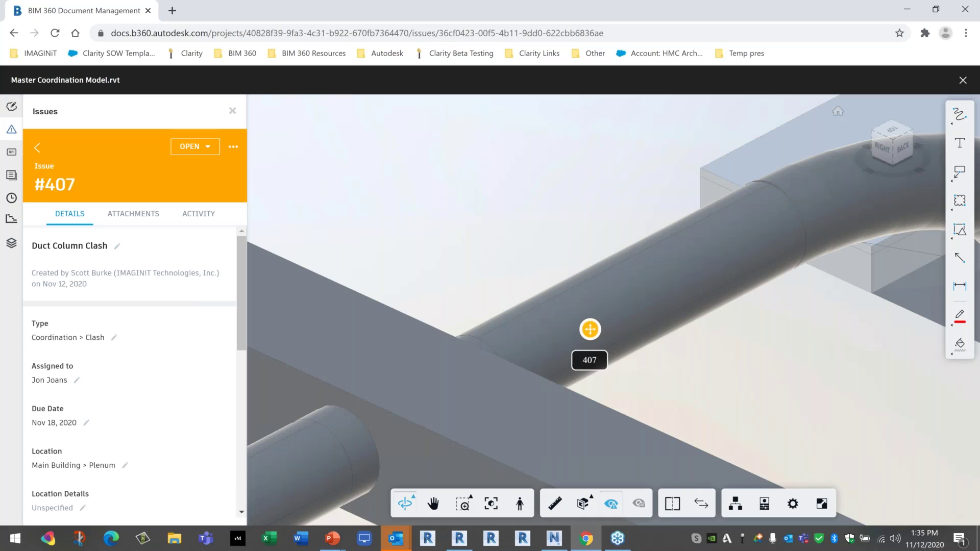
{"action": "left_click", "coordinate": [686, 276]}
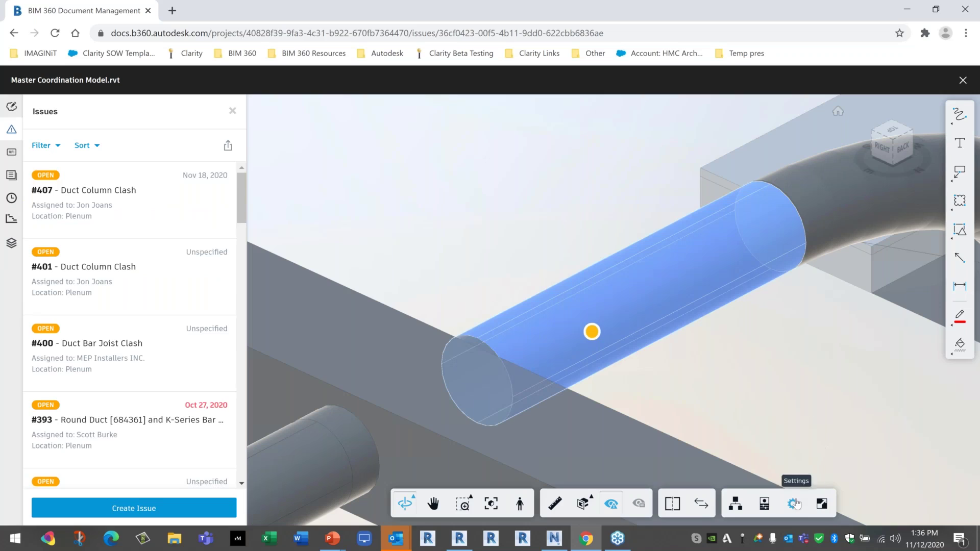
{"action": "left_click", "coordinate": [764, 504]}
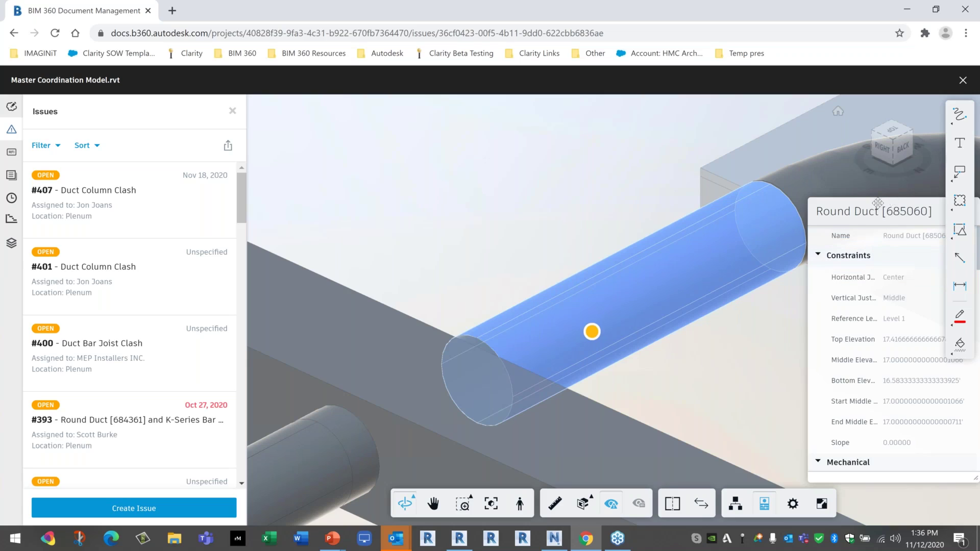
{"action": "left_click_drag", "start_coordinate": [878, 203], "coordinate": [638, 147]}
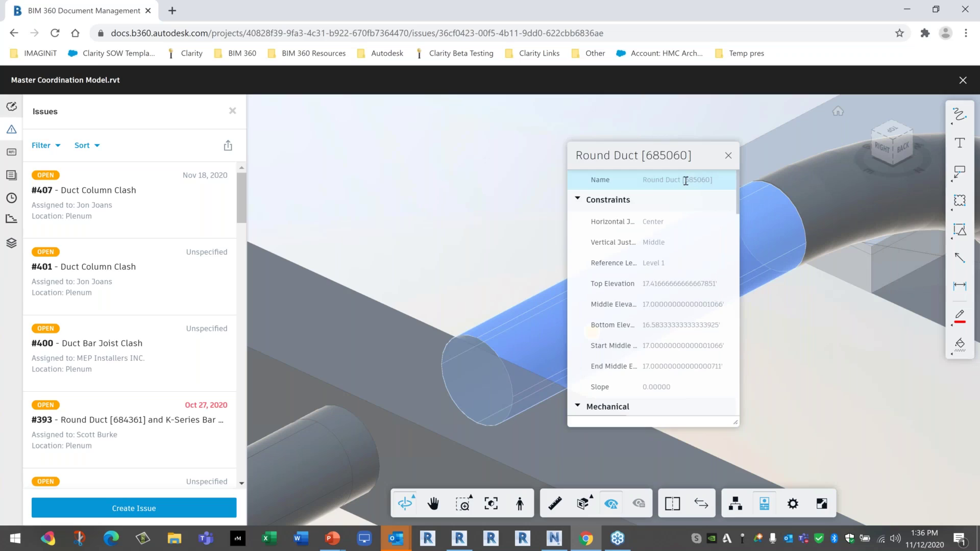
{"action": "left_click_drag", "start_coordinate": [686, 180], "coordinate": [710, 181]}
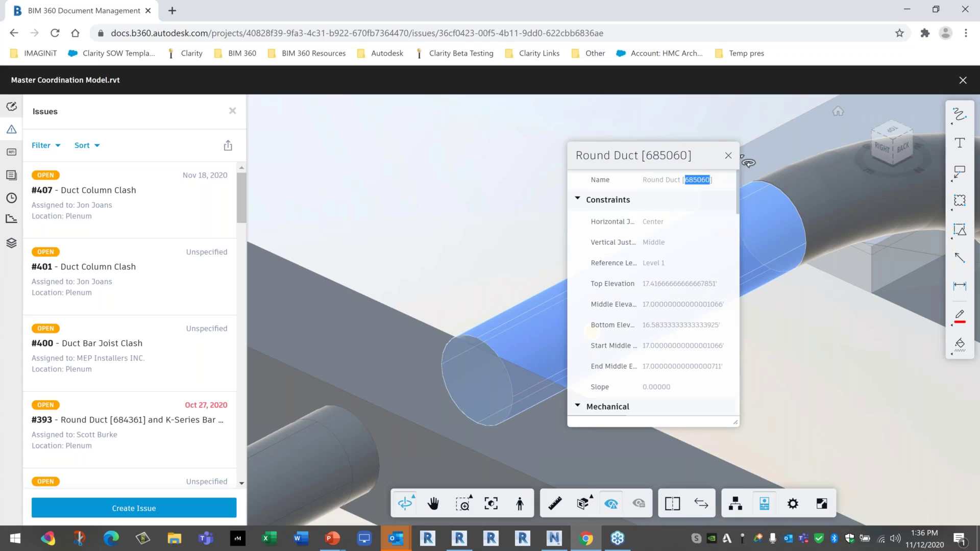
{"action": "left_click", "coordinate": [728, 156]}
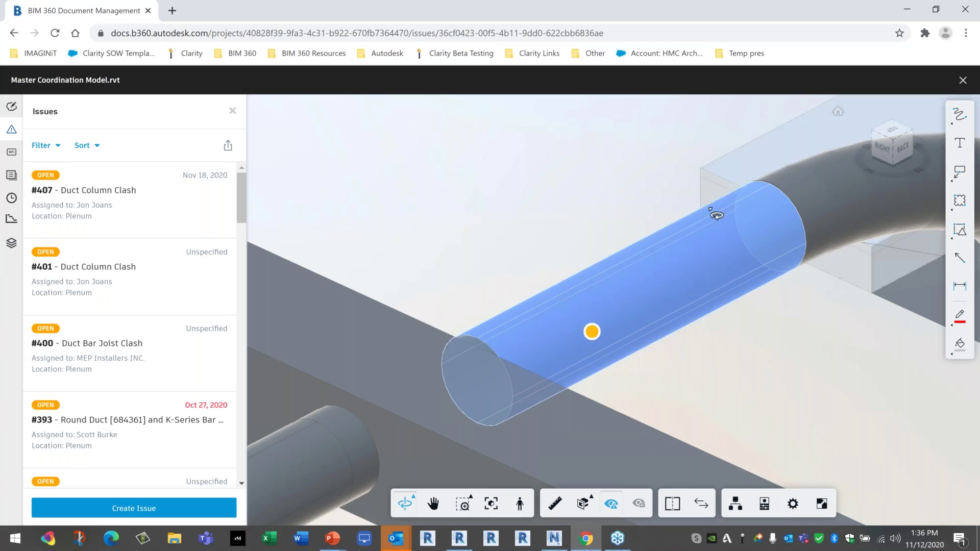
View the ductwork around issue #407, and close the linked model and the issue's details.
{"action": "scroll", "coordinate": [711, 235], "scroll_direction": "down", "scroll_amount": 5}
{"action": "scroll", "coordinate": [711, 247], "scroll_direction": "down", "scroll_amount": 10}
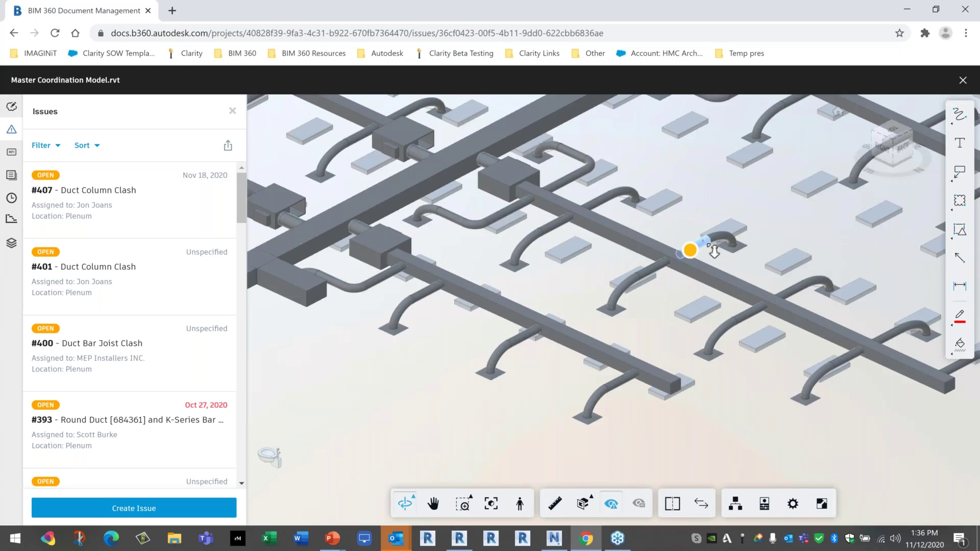
{"action": "middle_click_drag", "start_coordinate": [698, 303], "coordinate": [727, 390]}
{"action": "left_click", "coordinate": [962, 83]}
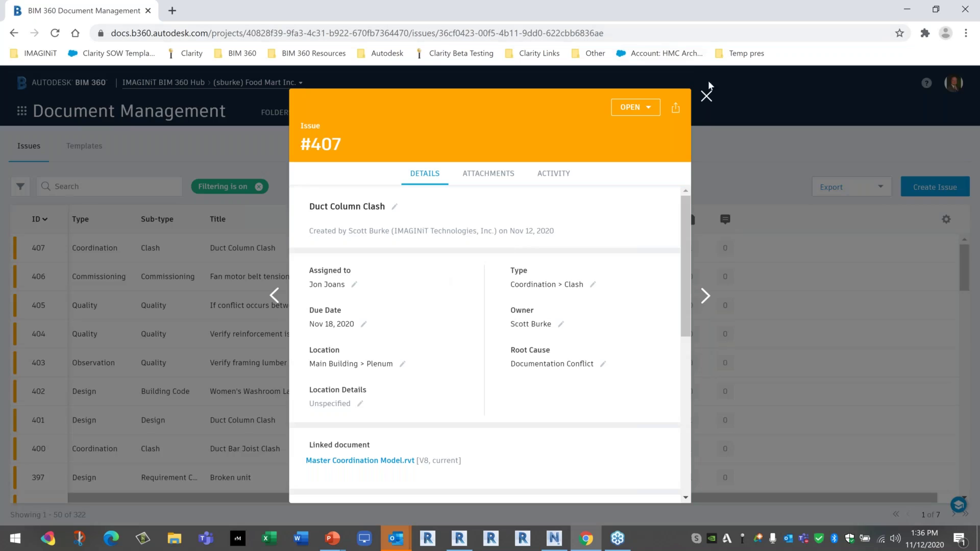
{"action": "left_click", "coordinate": [707, 97]}
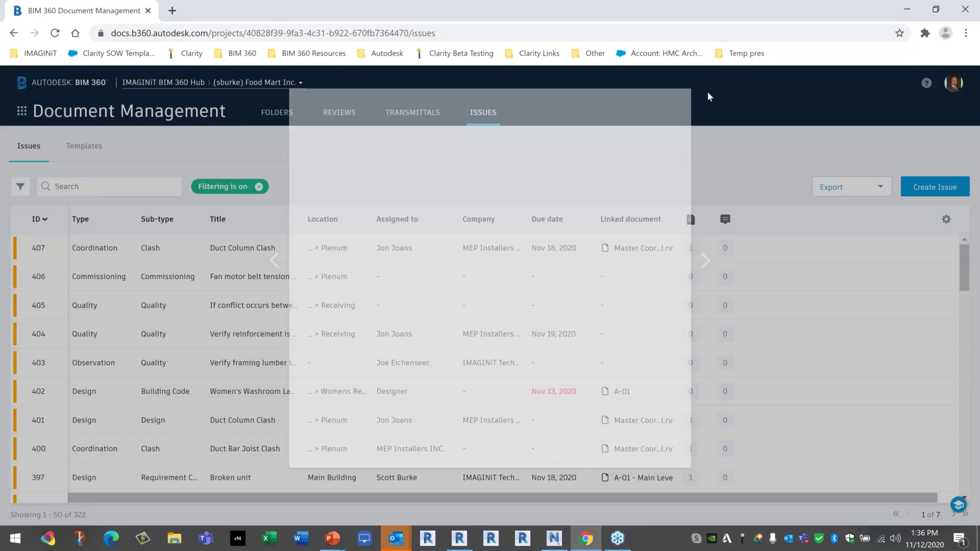
Open Master Coordination Model.rvt from the _Coordination Model folder under Project Design Models in Document Management.
{"action": "left_click", "coordinate": [22, 112]}
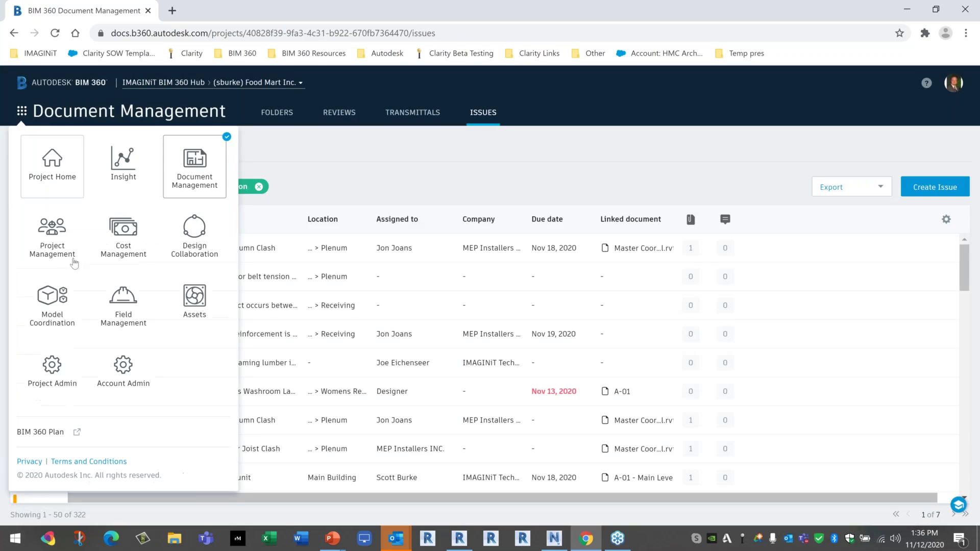
{"action": "left_click", "coordinate": [199, 162]}
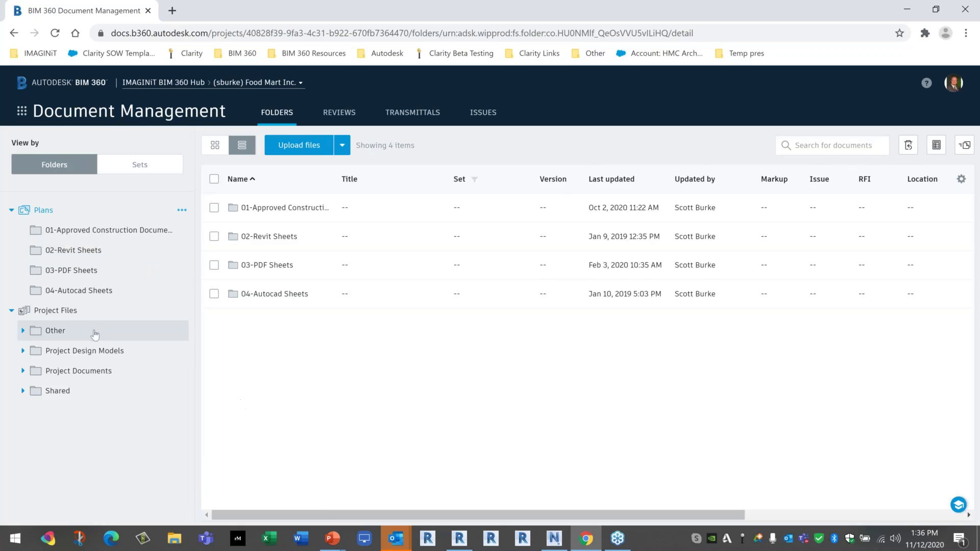
{"action": "left_click", "coordinate": [47, 350]}
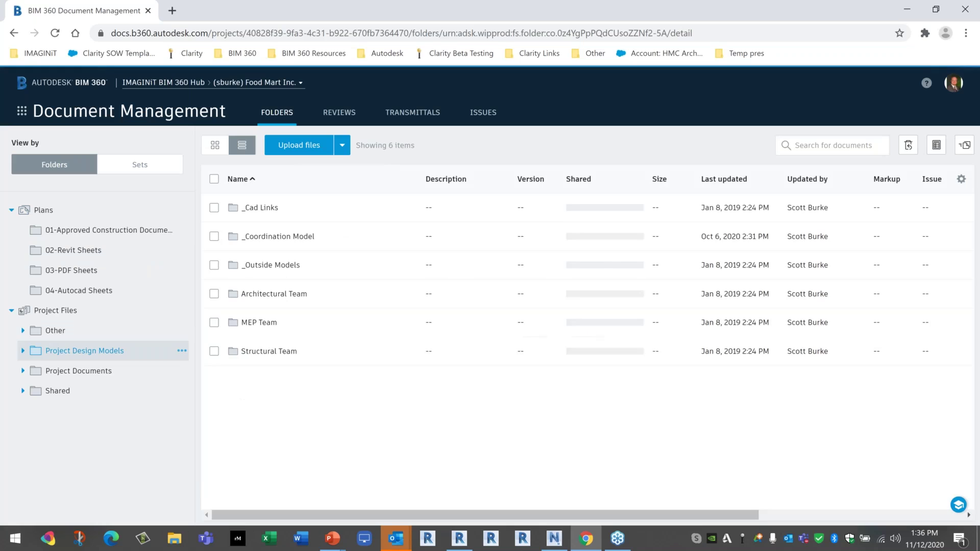
{"action": "left_click", "coordinate": [262, 246]}
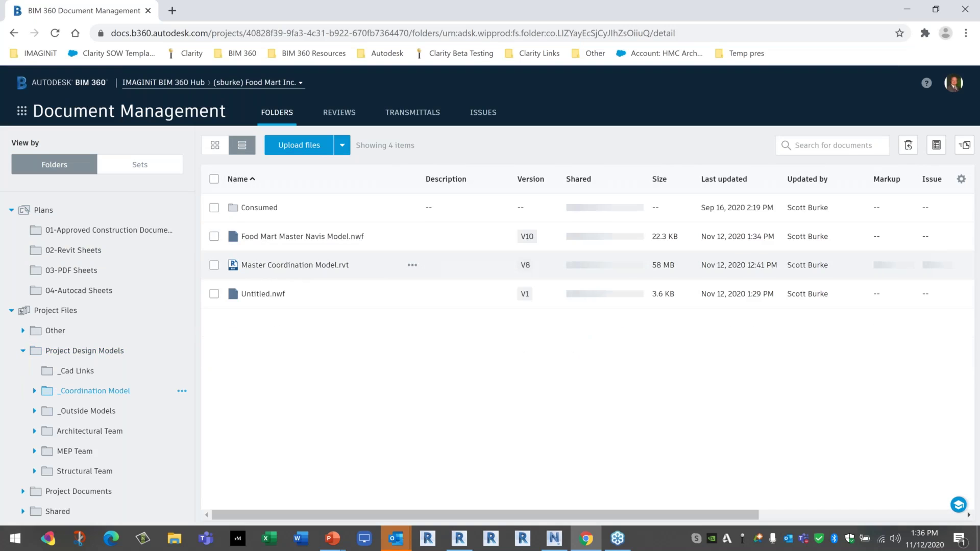
{"action": "left_click", "coordinate": [285, 265]}
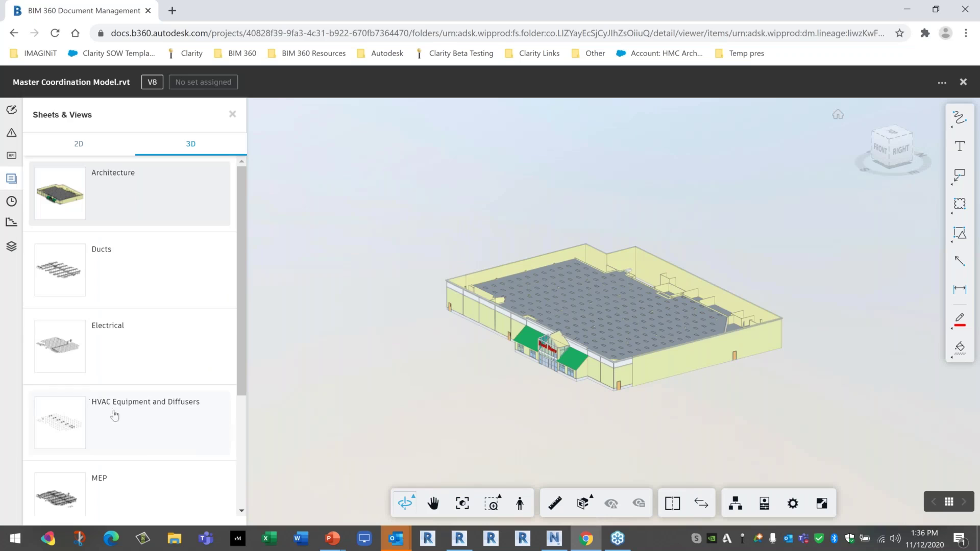
Display the MEP & Struct 3D view and examine its element categories in the Model Browser.
{"action": "scroll", "coordinate": [145, 455], "scroll_direction": "down", "scroll_amount": 3}
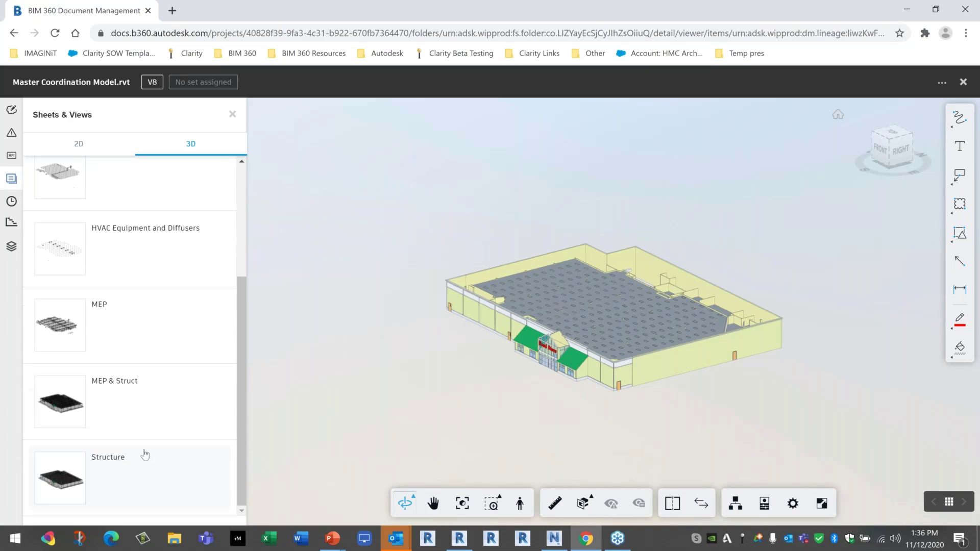
{"action": "left_click", "coordinate": [137, 406]}
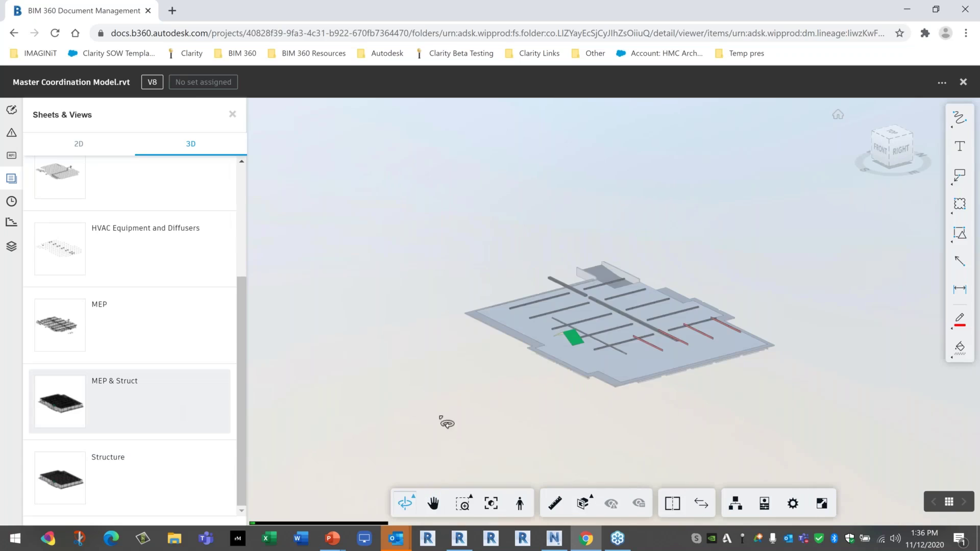
{"action": "left_click", "coordinate": [736, 504]}
{"action": "left_click", "coordinate": [288, 148]}
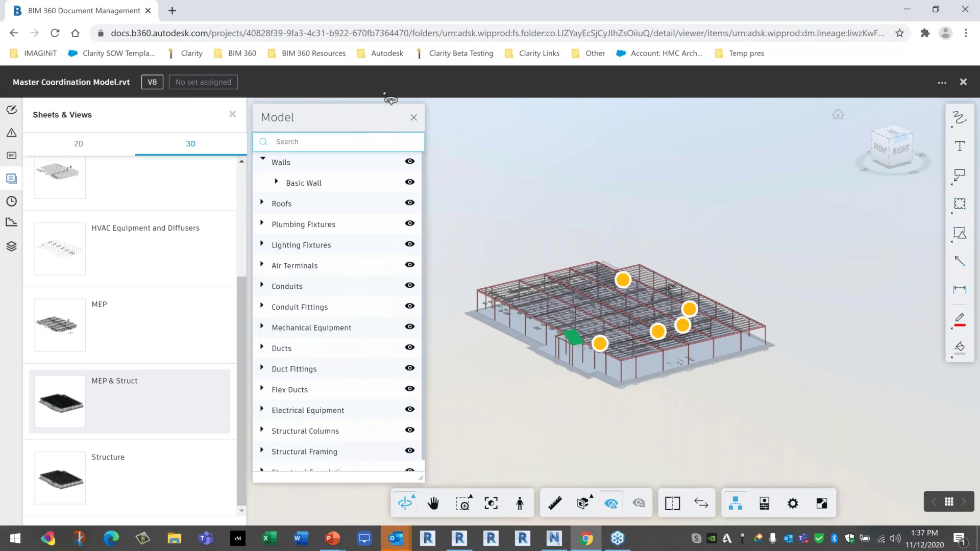
{"action": "left_click", "coordinate": [414, 119]}
{"action": "left_click", "coordinate": [415, 119]}
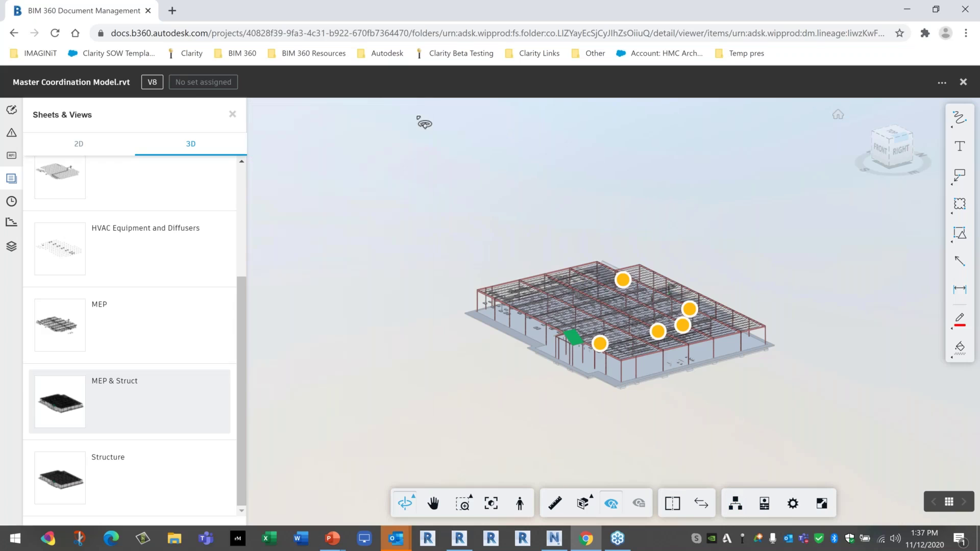
Open issue #407 in the model, highlight the element ID in the clashing duct's properties, and close the model.
{"action": "left_click", "coordinate": [18, 136]}
{"action": "left_click", "coordinate": [88, 207]}
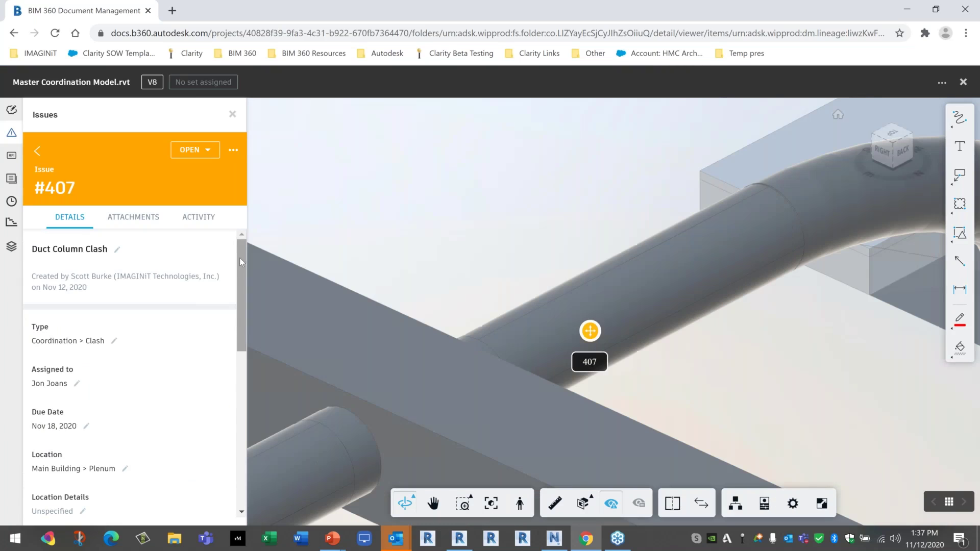
{"action": "left_click", "coordinate": [656, 278]}
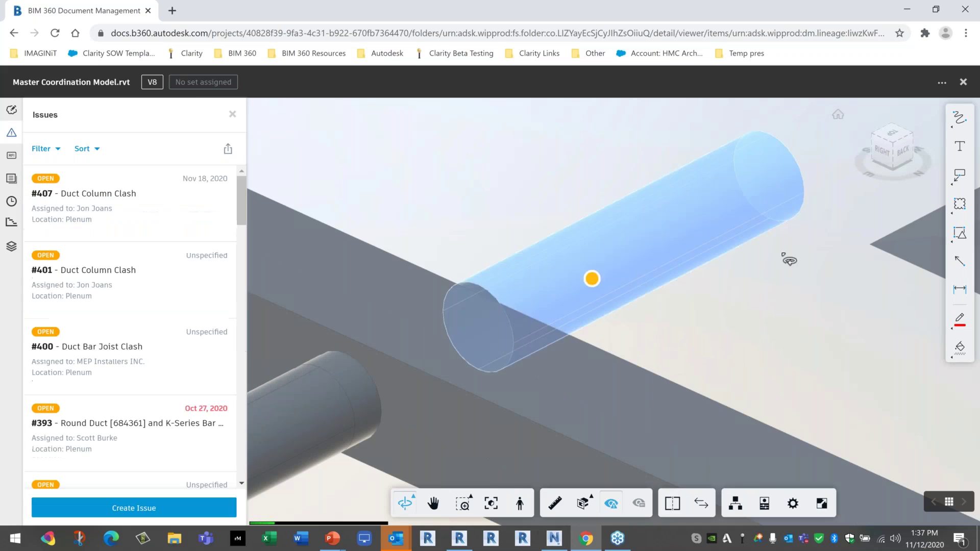
{"action": "left_click", "coordinate": [764, 503]}
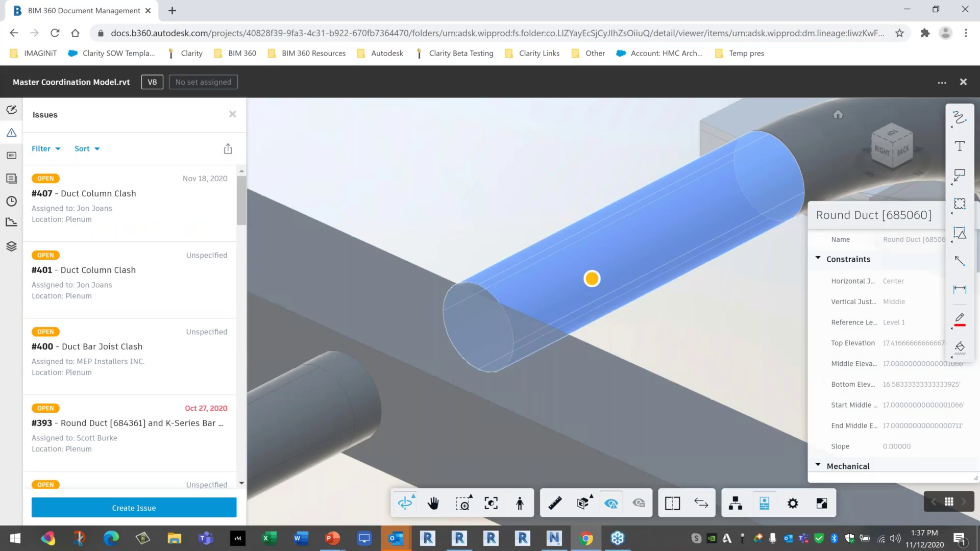
{"action": "left_click_drag", "start_coordinate": [869, 230], "coordinate": [567, 185]}
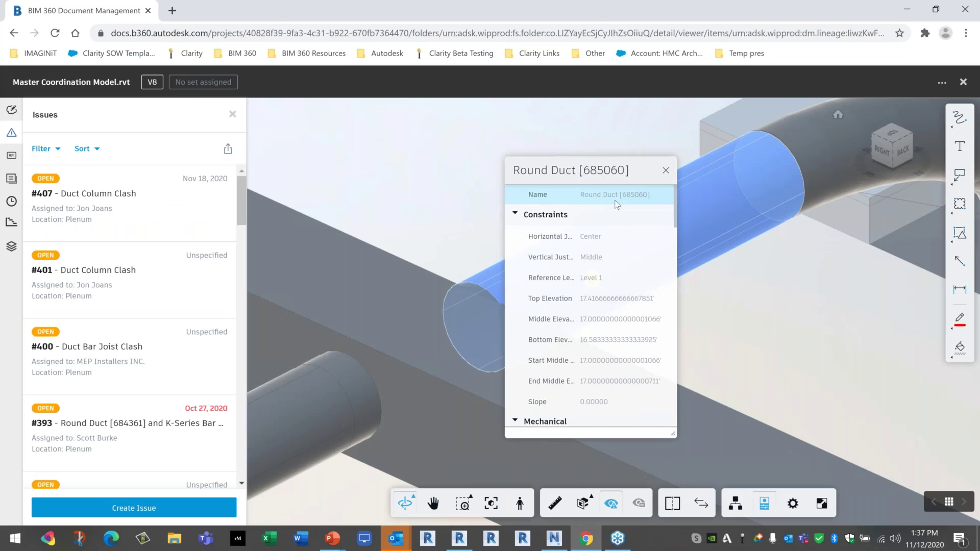
{"action": "left_click_drag", "start_coordinate": [623, 197], "coordinate": [646, 197]}
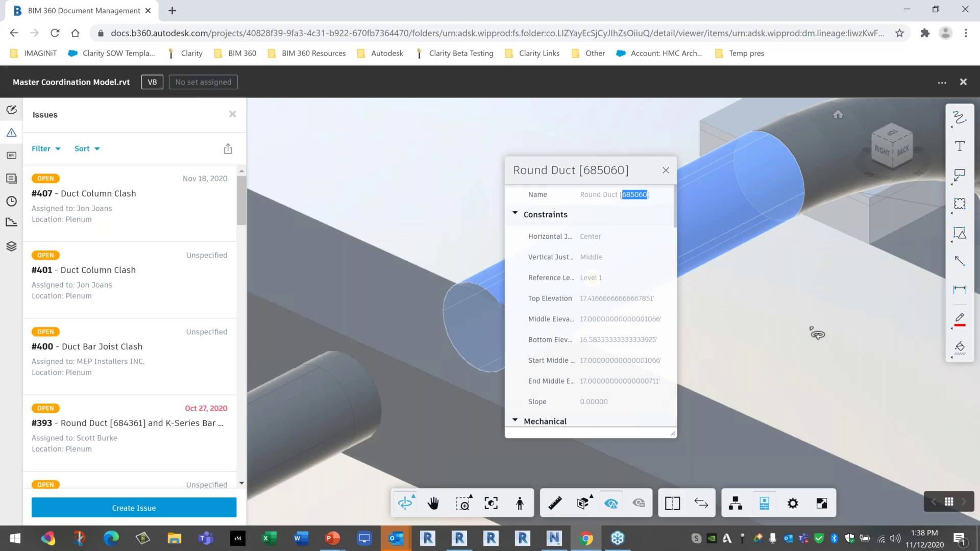
{"action": "key", "text": "Escape"}
{"action": "left_click", "coordinate": [963, 82]}
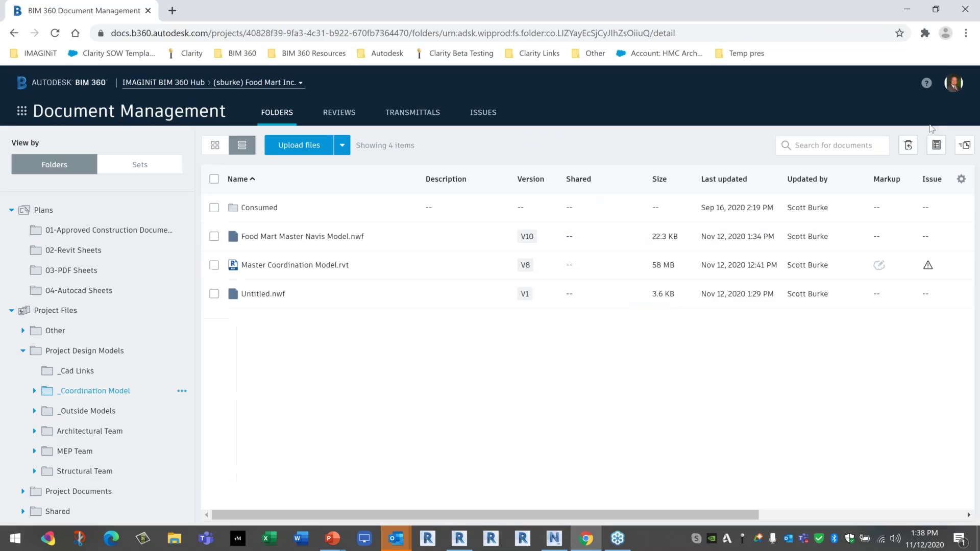
Reopen Master Coordination Model.rvt in its MEP & Struct 3D view and show the Model Browser beside the structure and ductwork.
{"action": "left_click", "coordinate": [272, 265]}
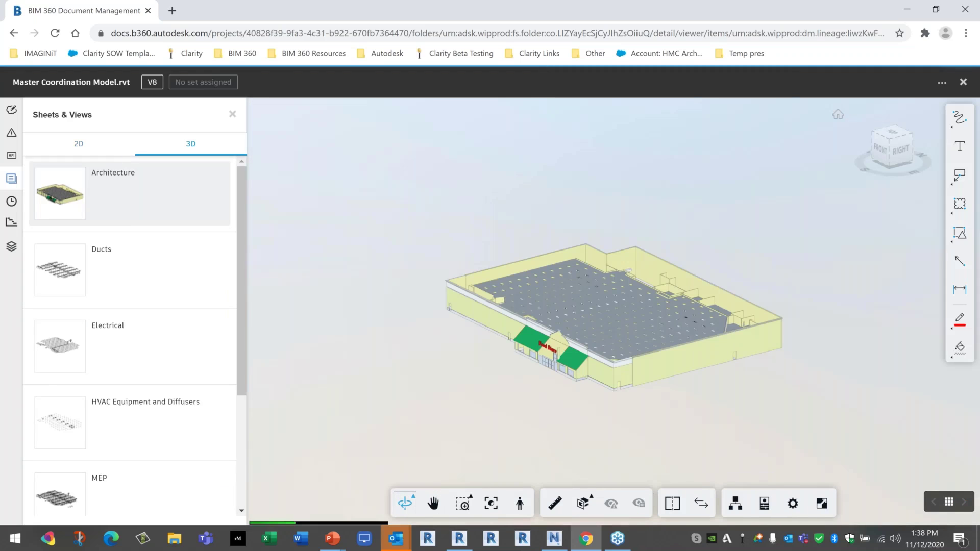
{"action": "scroll", "coordinate": [131, 393], "scroll_direction": "down", "scroll_amount": 3}
{"action": "left_click", "coordinate": [130, 394]}
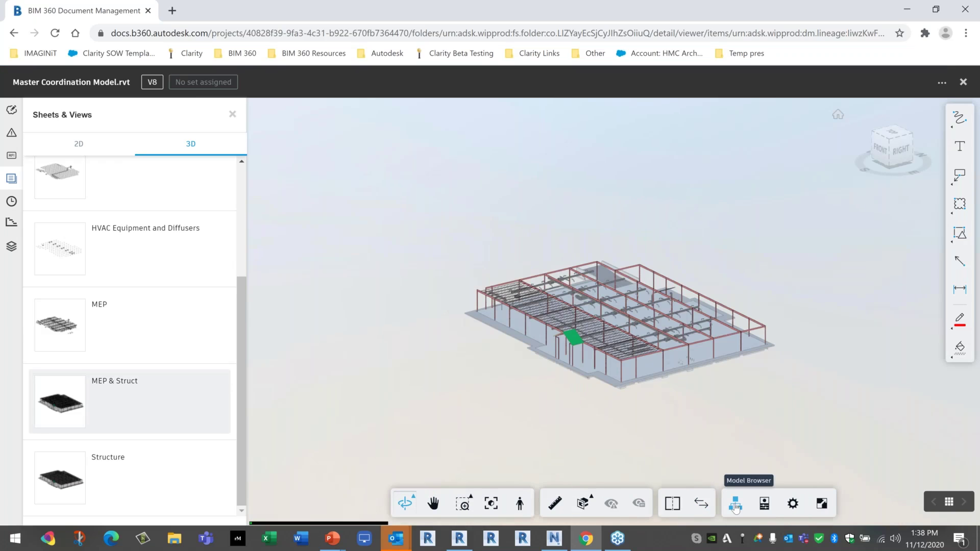
{"action": "left_click", "coordinate": [741, 510]}
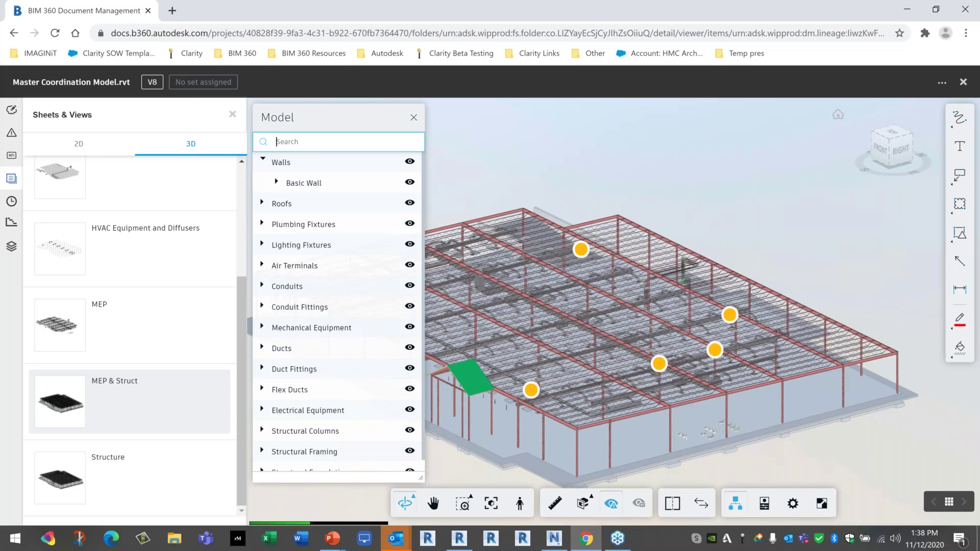
{"action": "scroll", "coordinate": [702, 303], "scroll_direction": "up", "scroll_amount": 5}
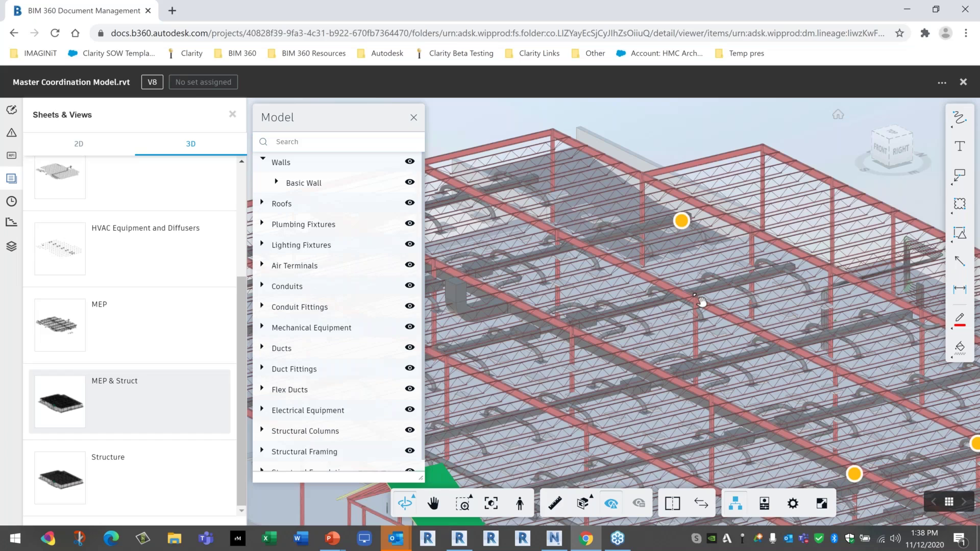
{"action": "middle_click_drag", "start_coordinate": [702, 302], "coordinate": [713, 301]}
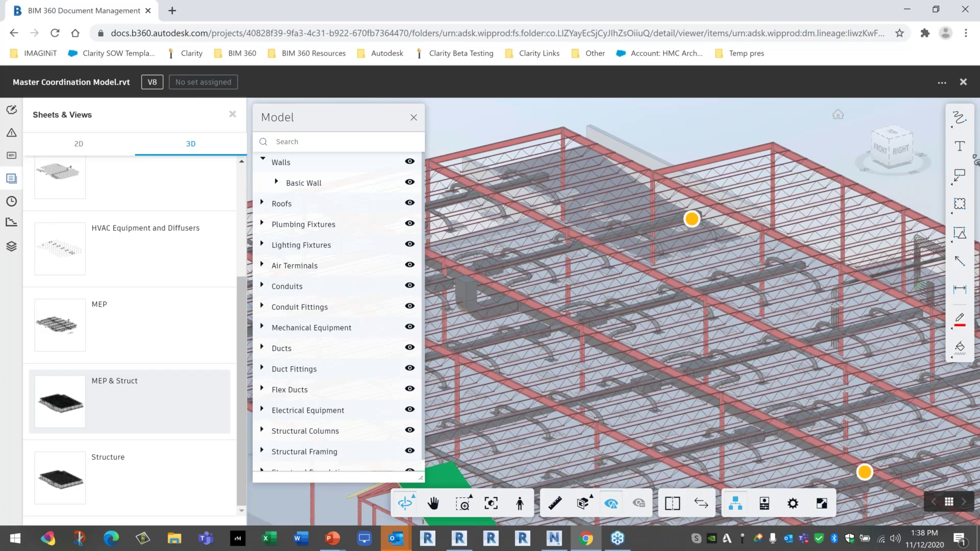
Close the coordination model and view the screenshot attached to issue #407 in the project's issue list.
{"action": "left_click", "coordinate": [963, 83]}
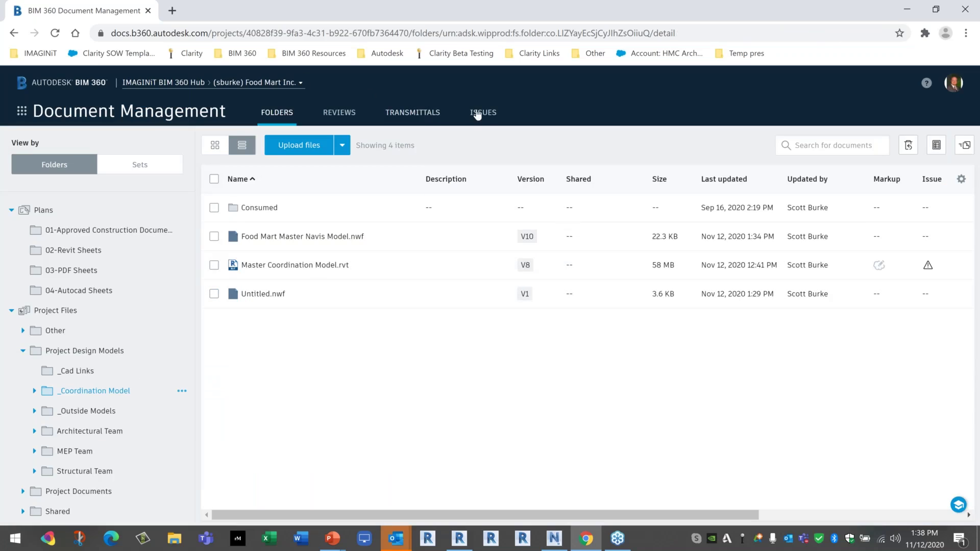
{"action": "left_click", "coordinate": [479, 121]}
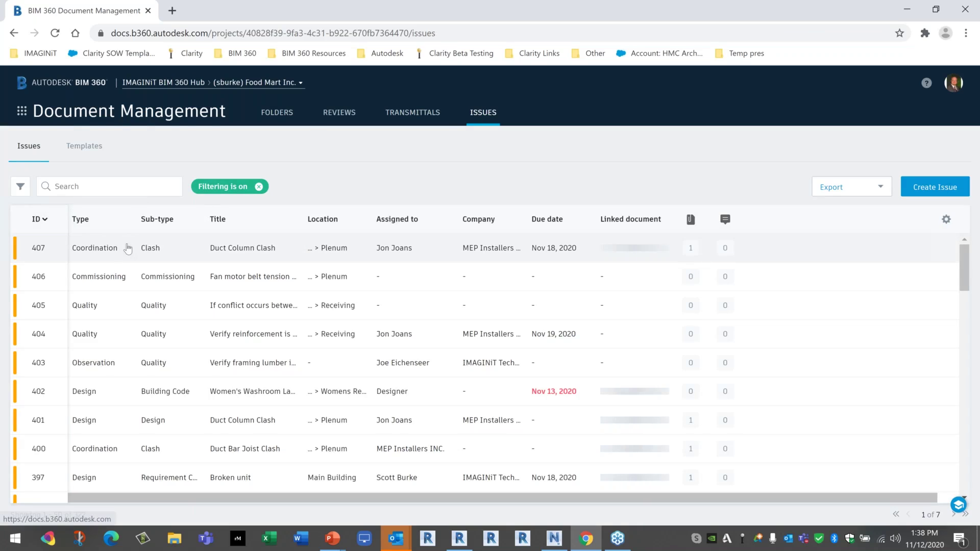
{"action": "left_click", "coordinate": [128, 248]}
{"action": "left_click", "coordinate": [478, 174]}
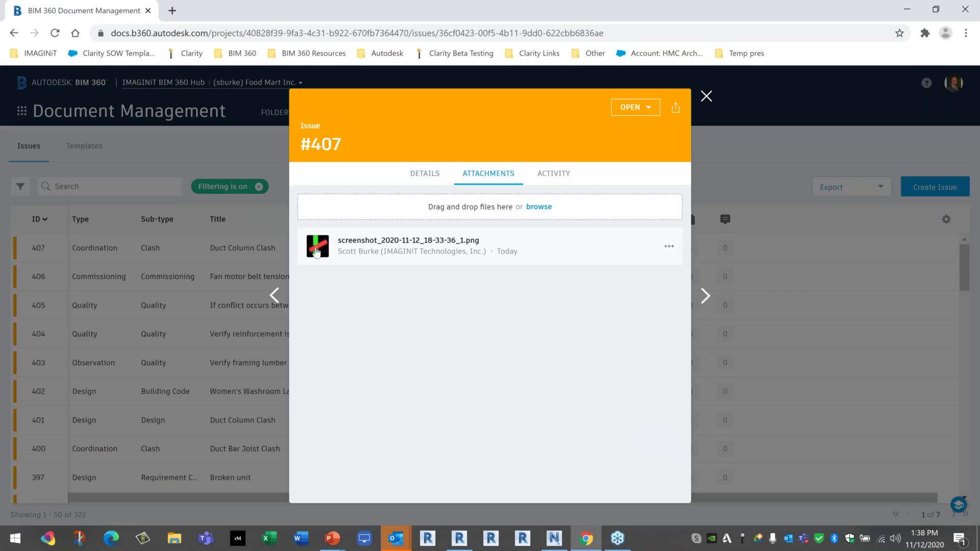
{"action": "left_click", "coordinate": [316, 251]}
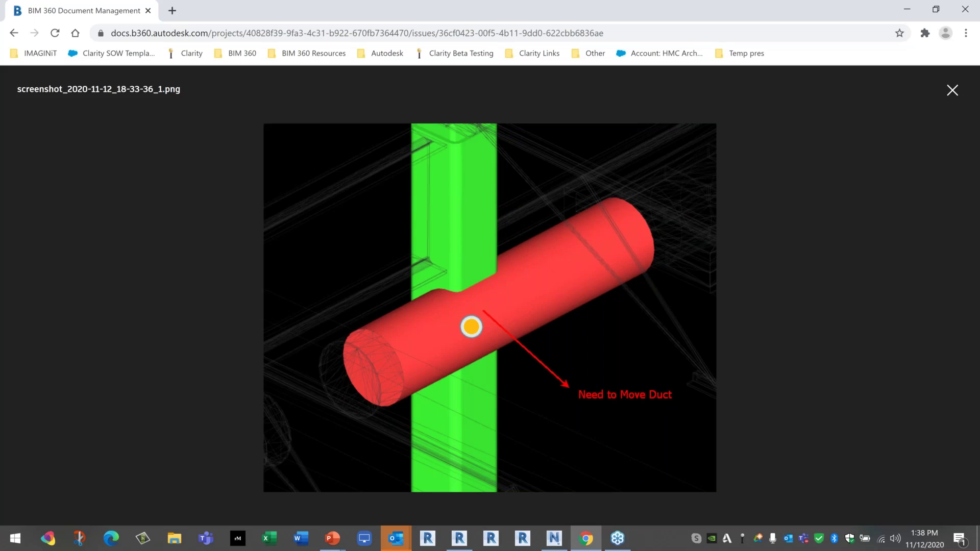
Switch to Navisworks and examine the full ductwork layout with its issue pins in the Food Mart Master Navis Model.
{"action": "left_click", "coordinate": [555, 540]}
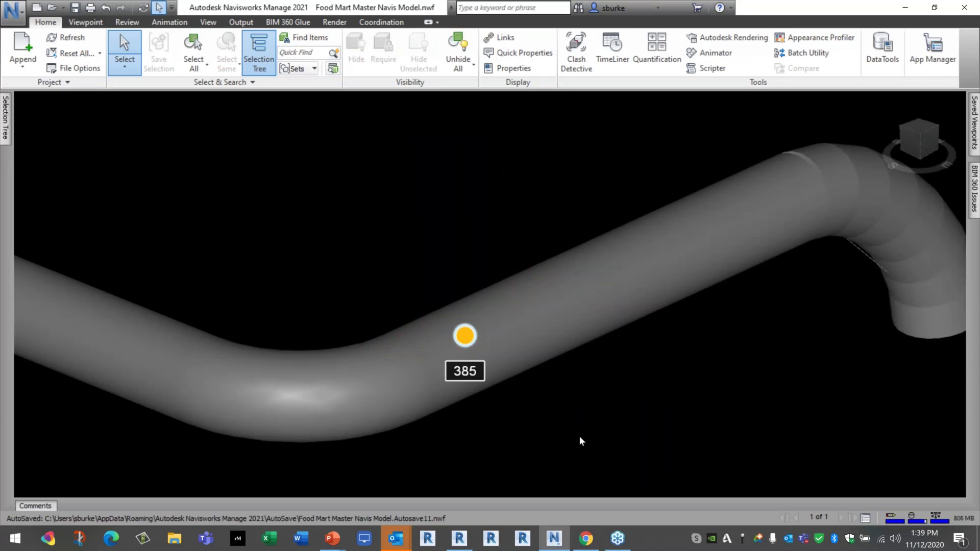
{"action": "scroll", "coordinate": [521, 364], "scroll_direction": "down", "scroll_amount": 5}
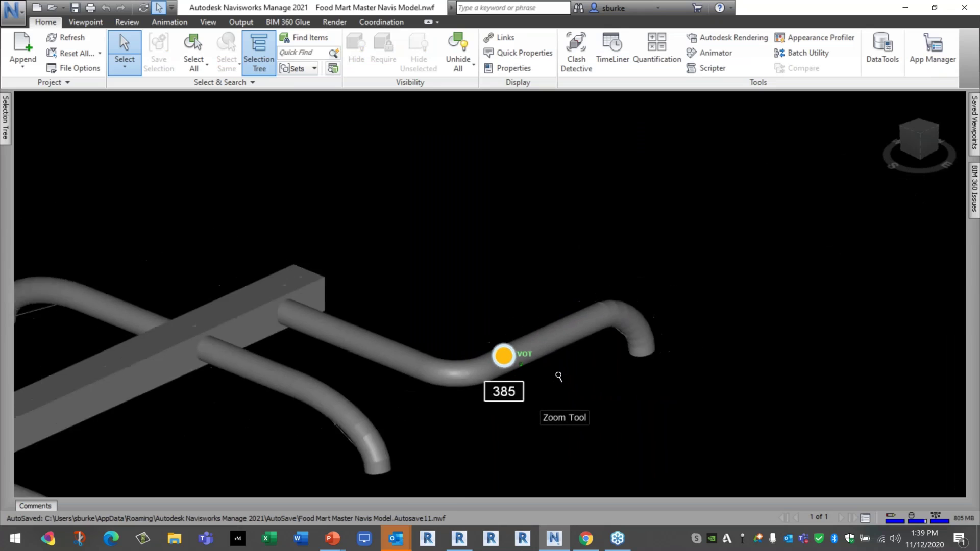
{"action": "scroll", "coordinate": [559, 377], "scroll_direction": "down", "scroll_amount": 6}
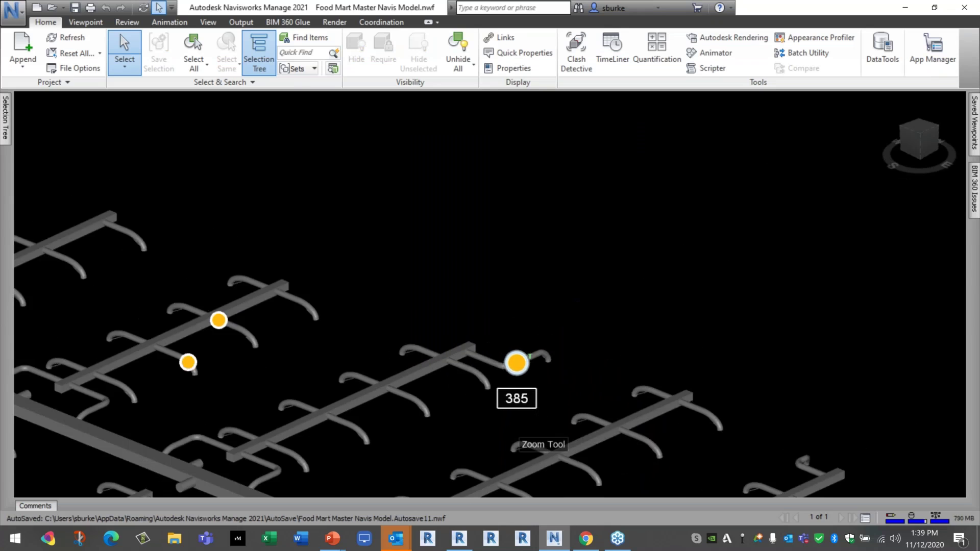
{"action": "middle_click_drag", "start_coordinate": [538, 417], "coordinate": [648, 243]}
{"action": "scroll", "coordinate": [620, 263], "scroll_direction": "down", "scroll_amount": 3}
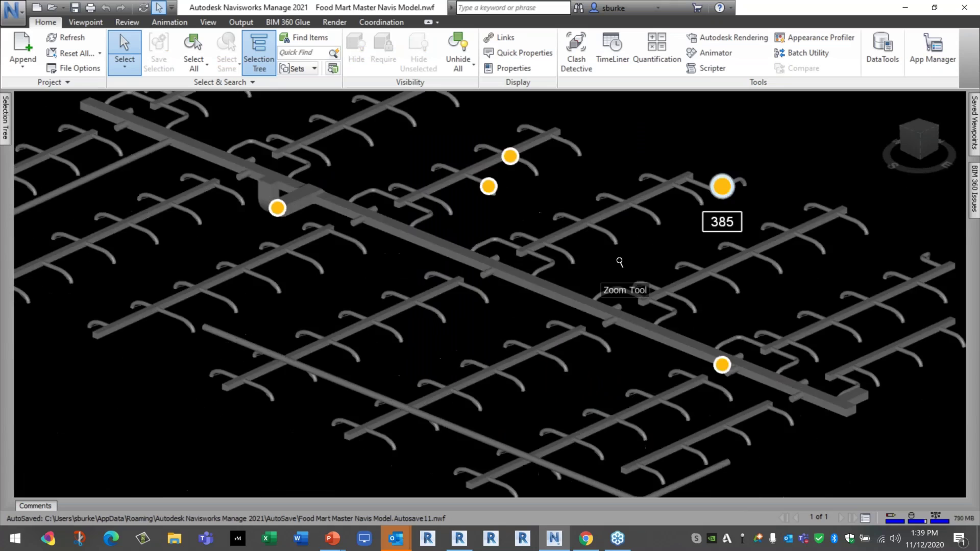
{"action": "scroll", "coordinate": [620, 263], "scroll_direction": "down", "scroll_amount": 4}
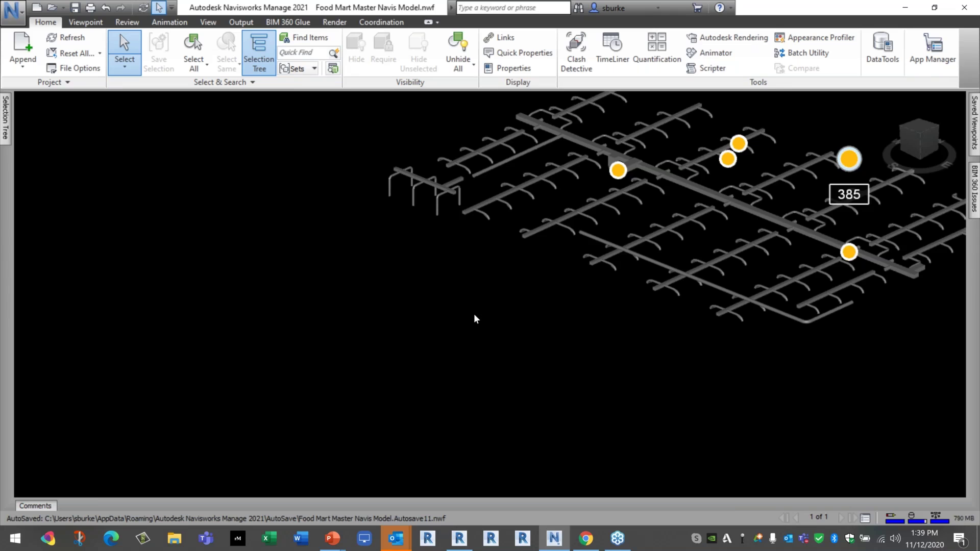
{"action": "scroll", "coordinate": [534, 322], "scroll_direction": "down", "scroll_amount": 2}
{"action": "middle_click_drag", "start_coordinate": [534, 321], "coordinate": [405, 376]}
{"action": "scroll", "coordinate": [416, 350], "scroll_direction": "up", "scroll_amount": 2}
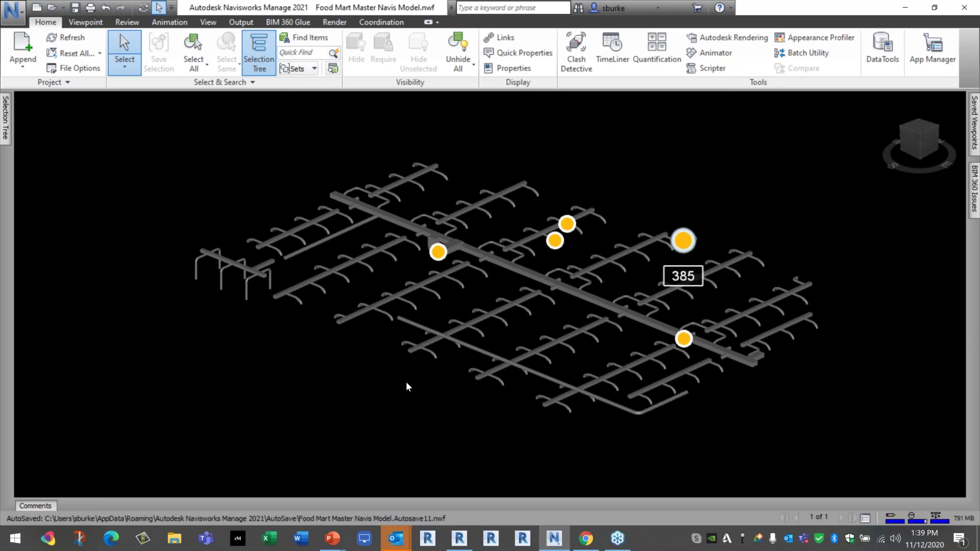
{"action": "key", "text": "alt+Tab"}
{"action": "key", "text": "alt+Tab"}
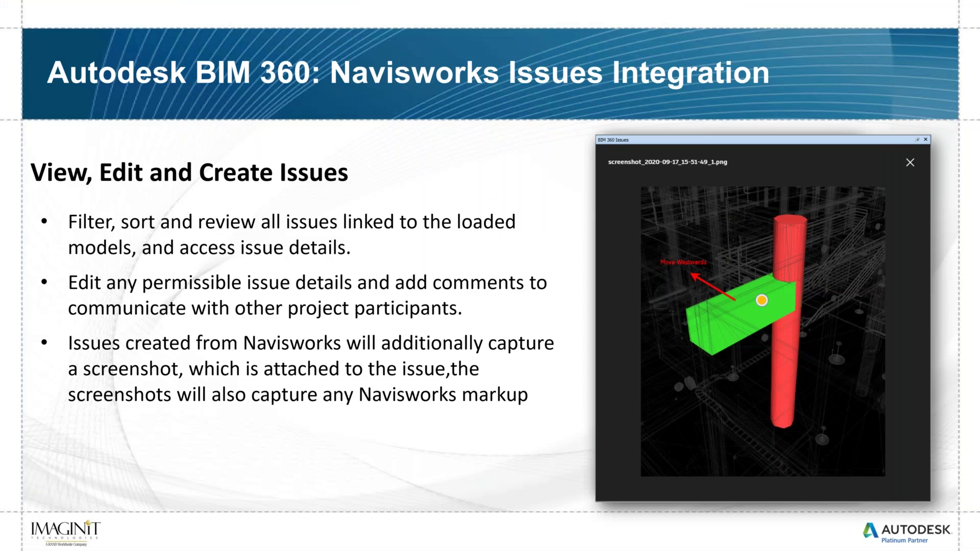
{"action": "key", "text": "Right"}
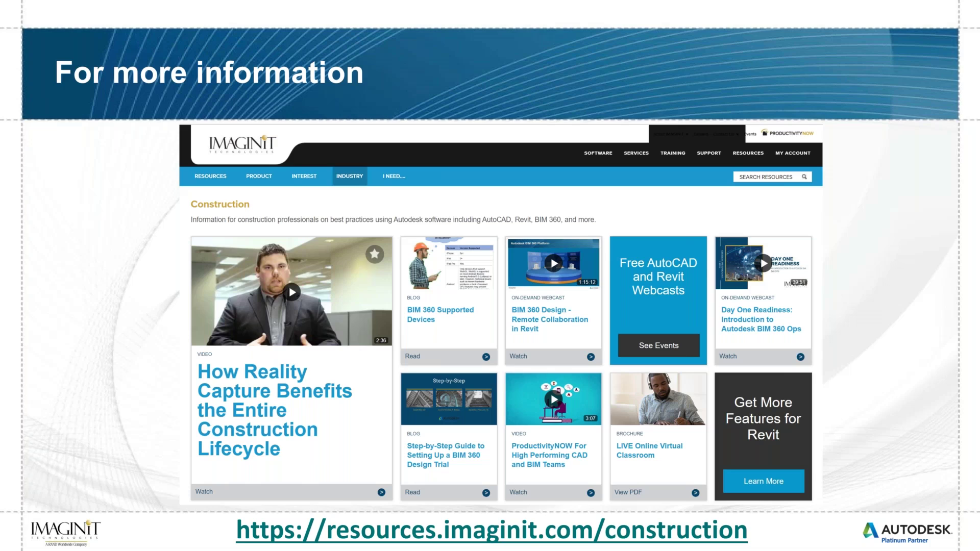
{"action": "key", "text": "Right"}
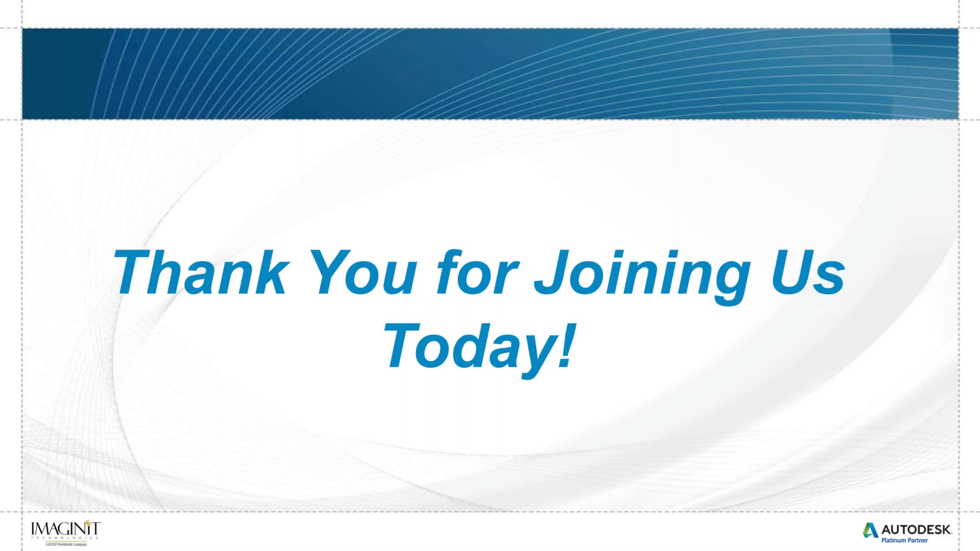